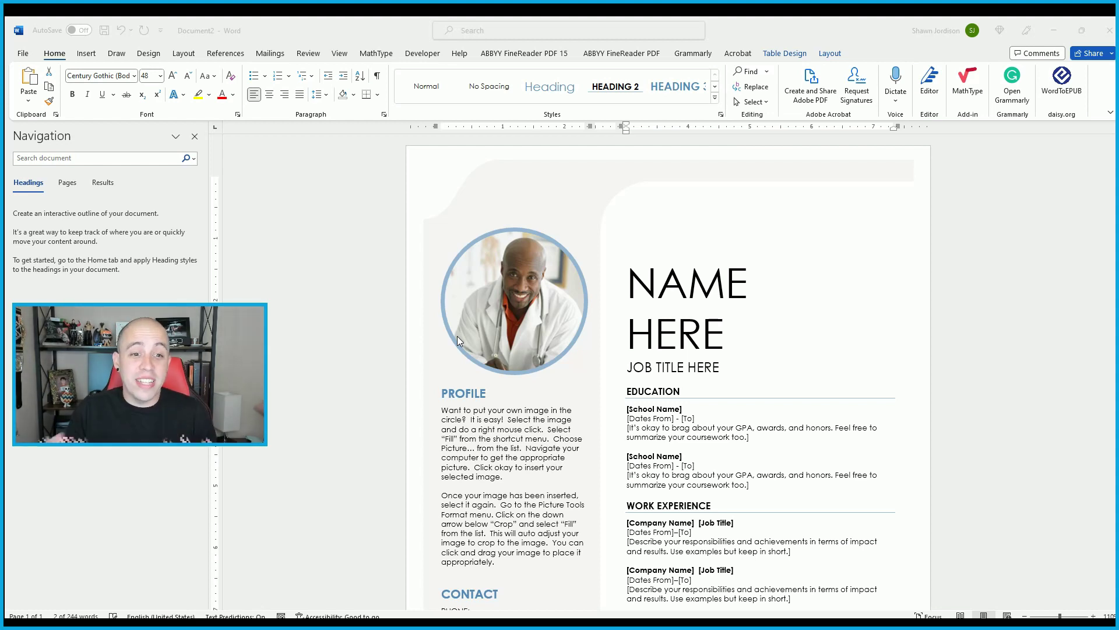
Replace the résumé's NAME HERE placeholder with the author's full name, then select the profile photo
left_click(656, 299)
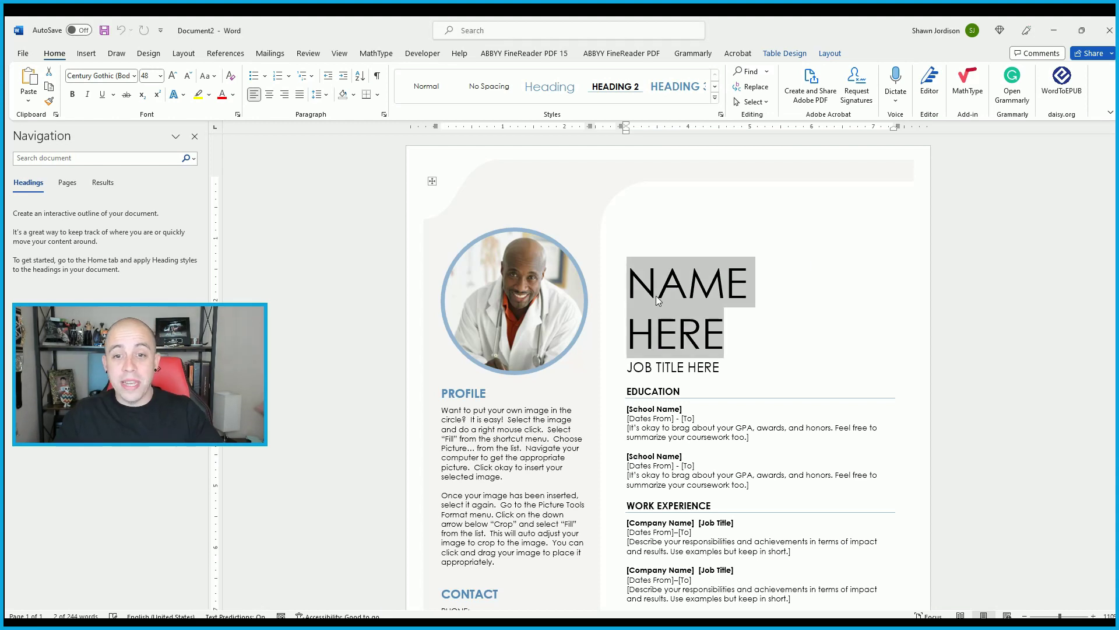
type("SHAWN JORDISON")
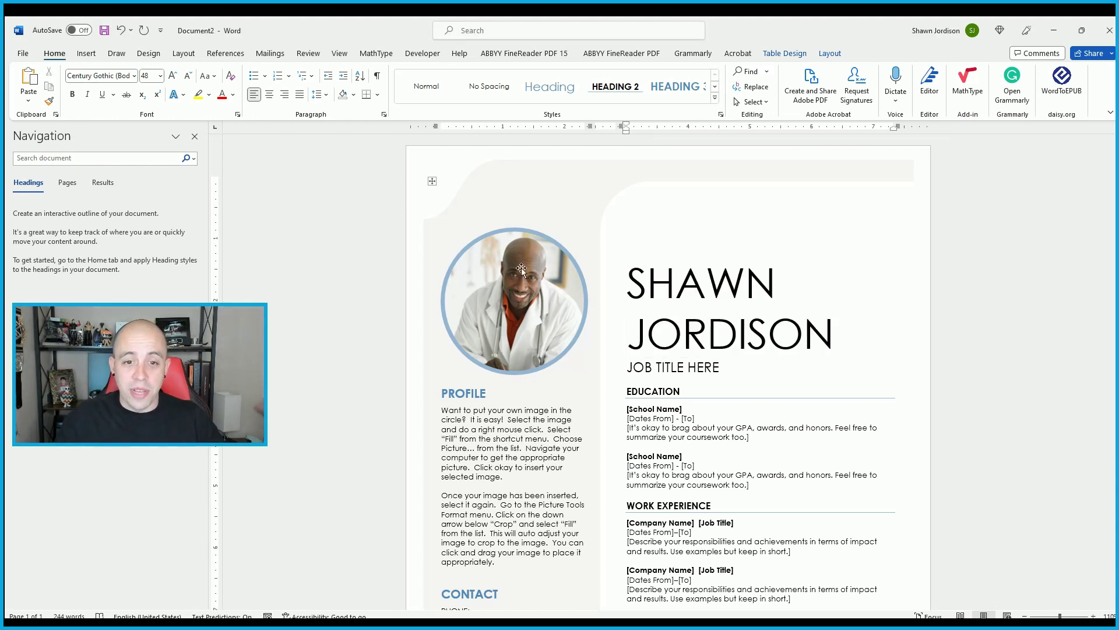
left_click(521, 269)
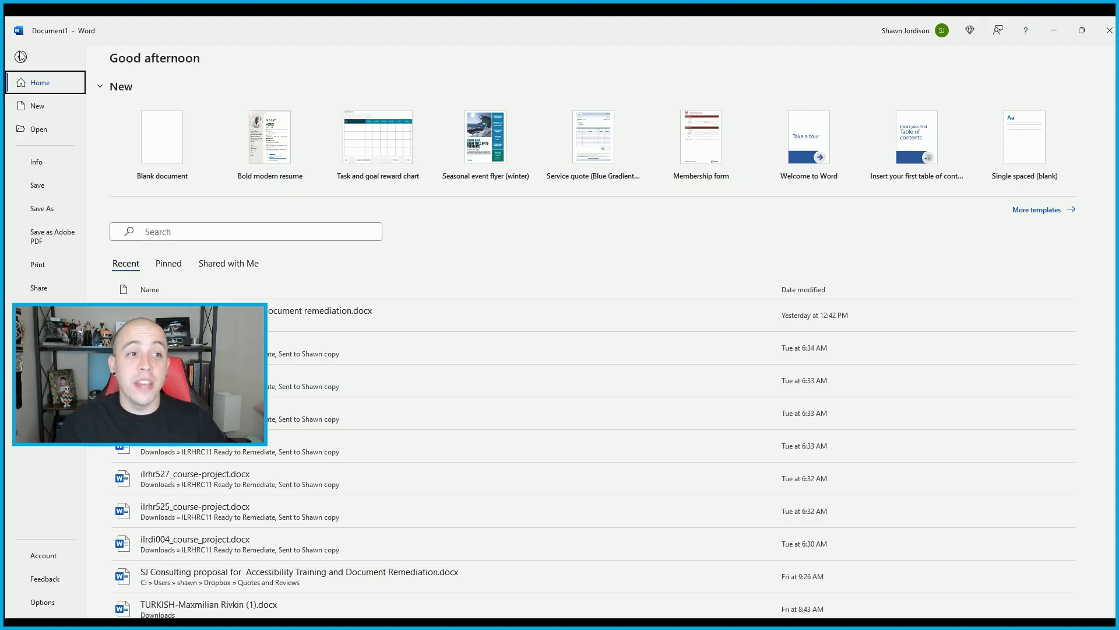
Return to the document, then bring up the Open screen listing recent documents
left_click(21, 57)
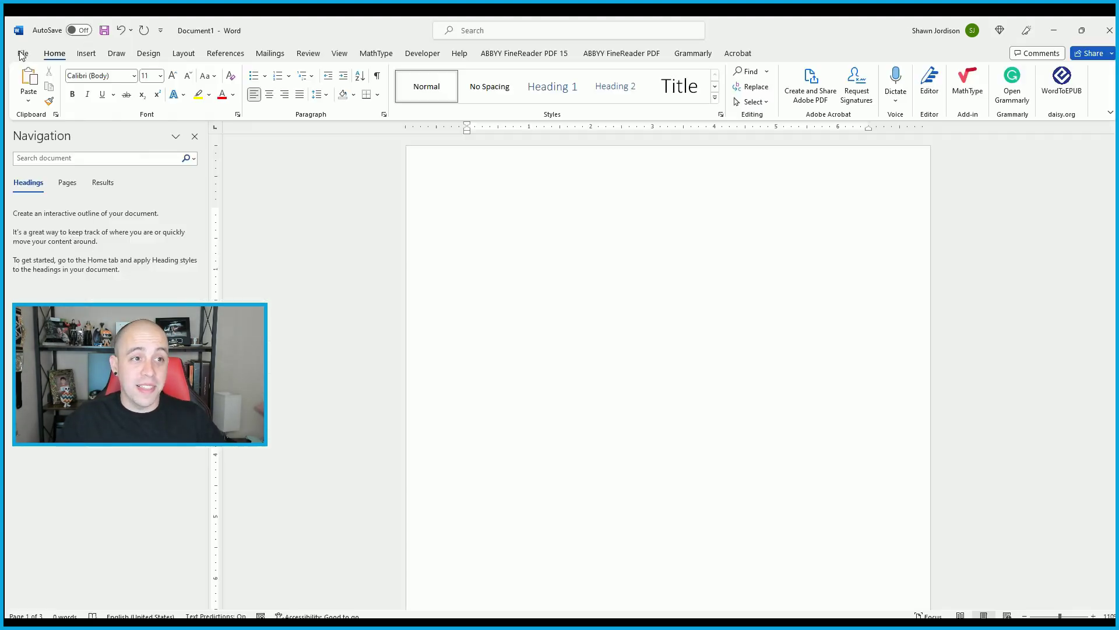
left_click(22, 54)
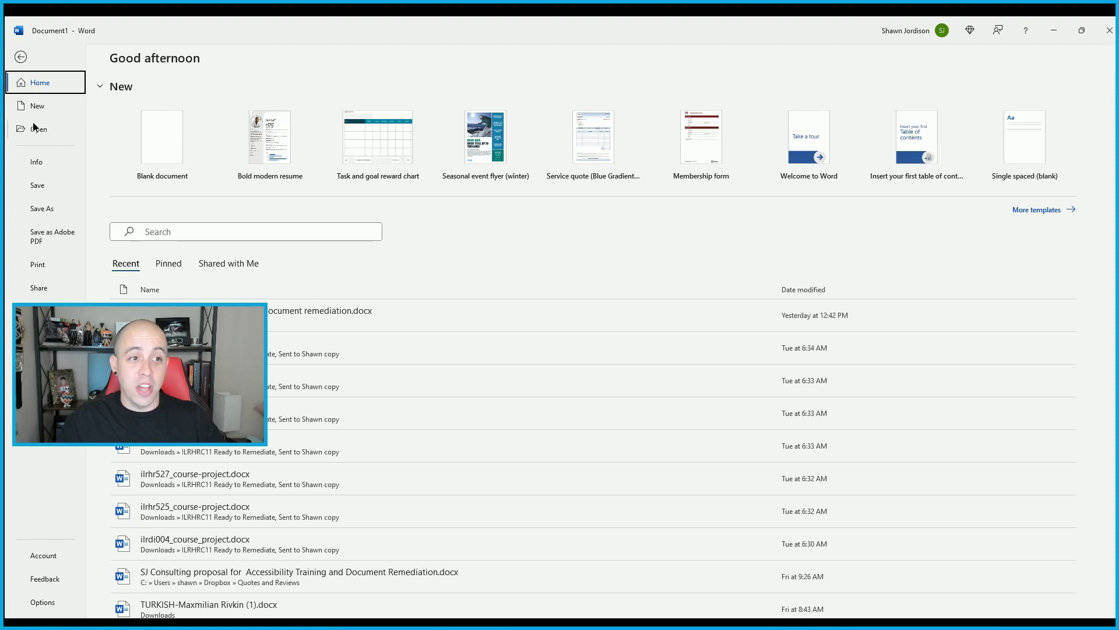
left_click(33, 128)
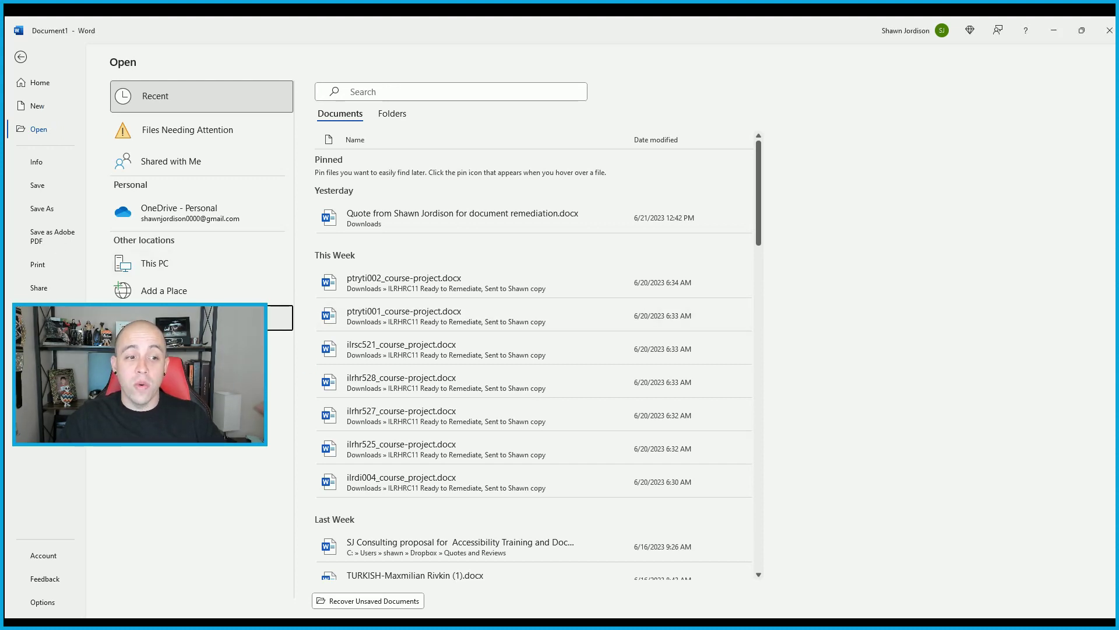
Leave the Open screen and go back to editing the blank Document1
left_click(20, 58)
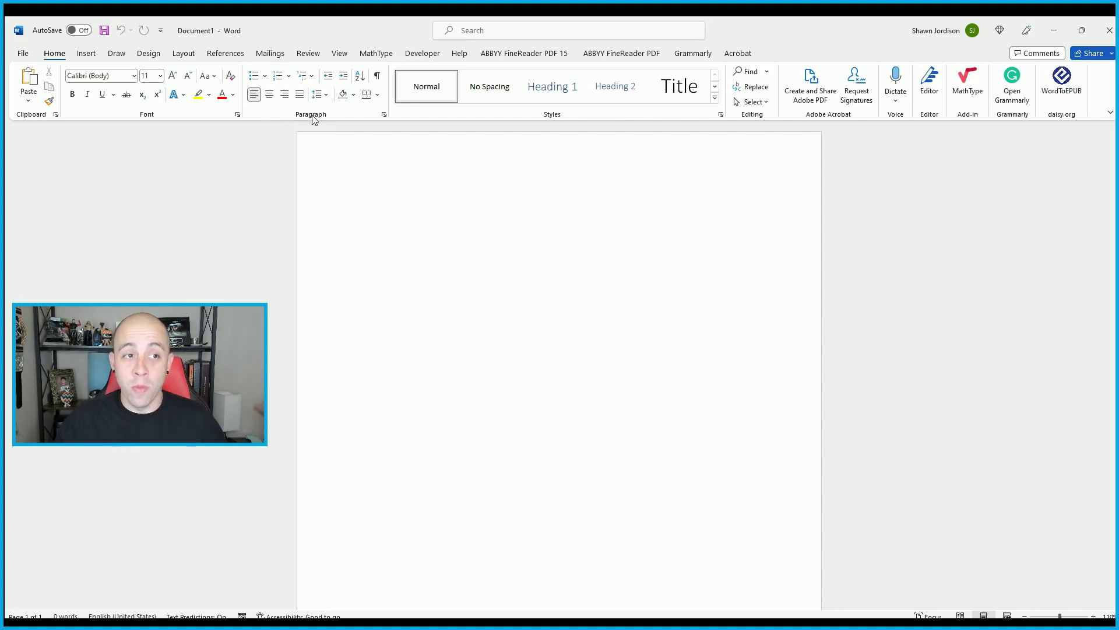
left_click(384, 114)
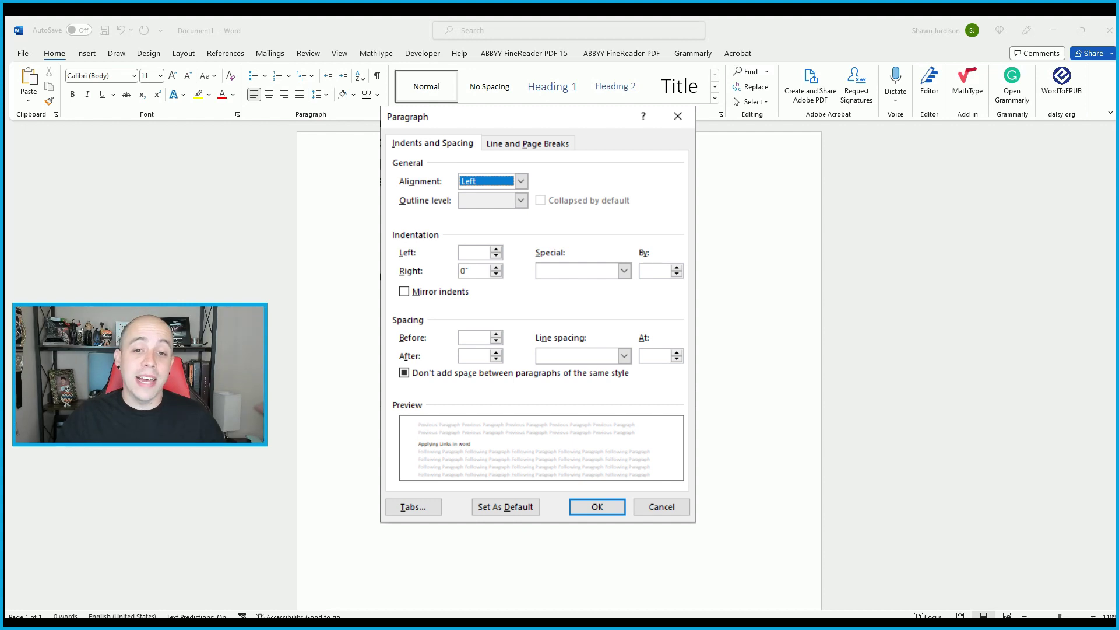
key("Escape")
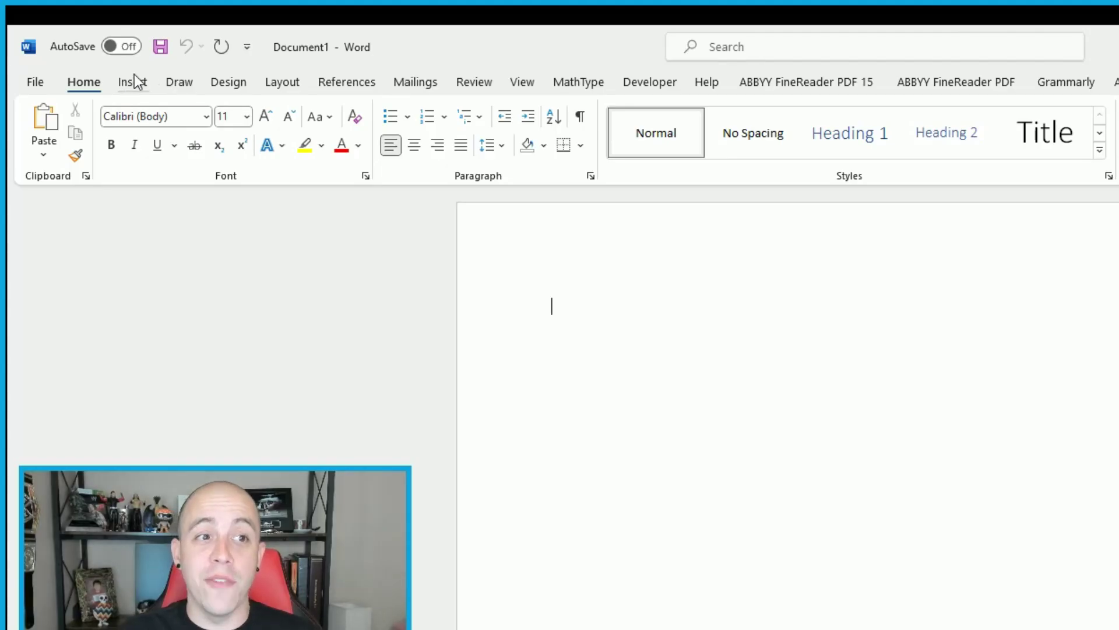
Look over the Insert tab's link, comment, header, text box and equation tools, then the Draw tab
left_click(134, 82)
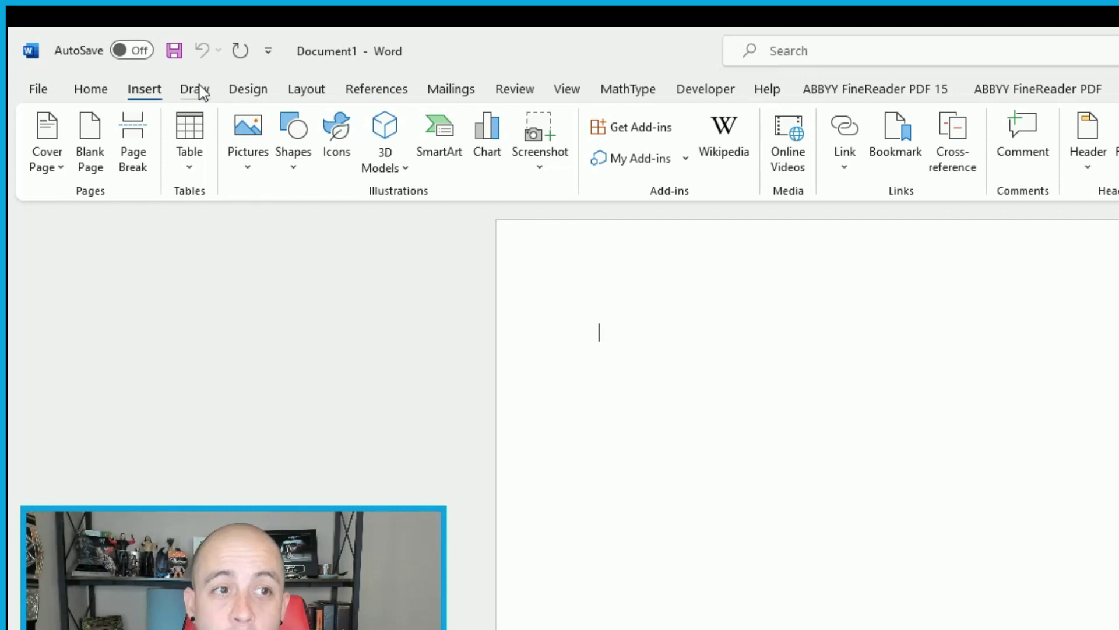
left_click(199, 90)
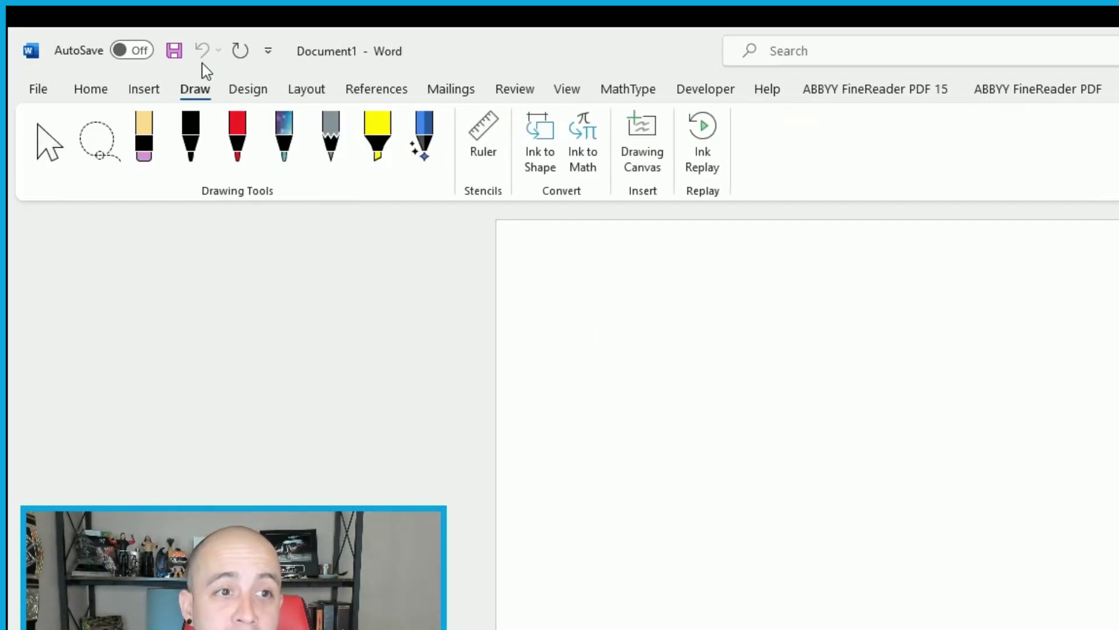
Show the Design tab's themes and document formatting options
left_click(249, 88)
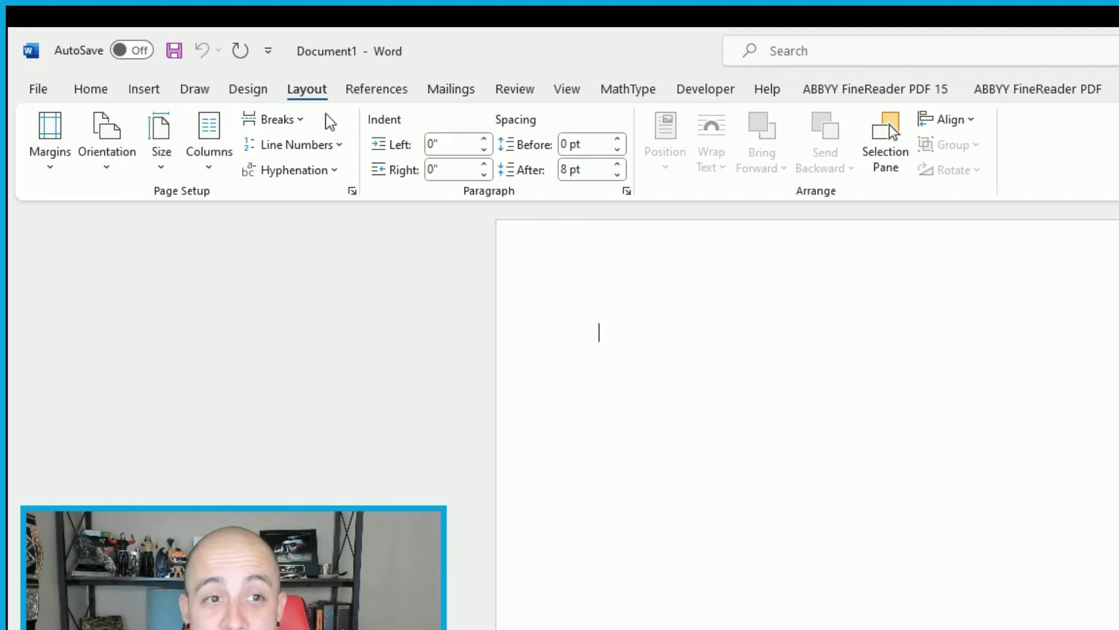
Look through the References citation tools, then the Review proofing and tracking tools
left_click(367, 90)
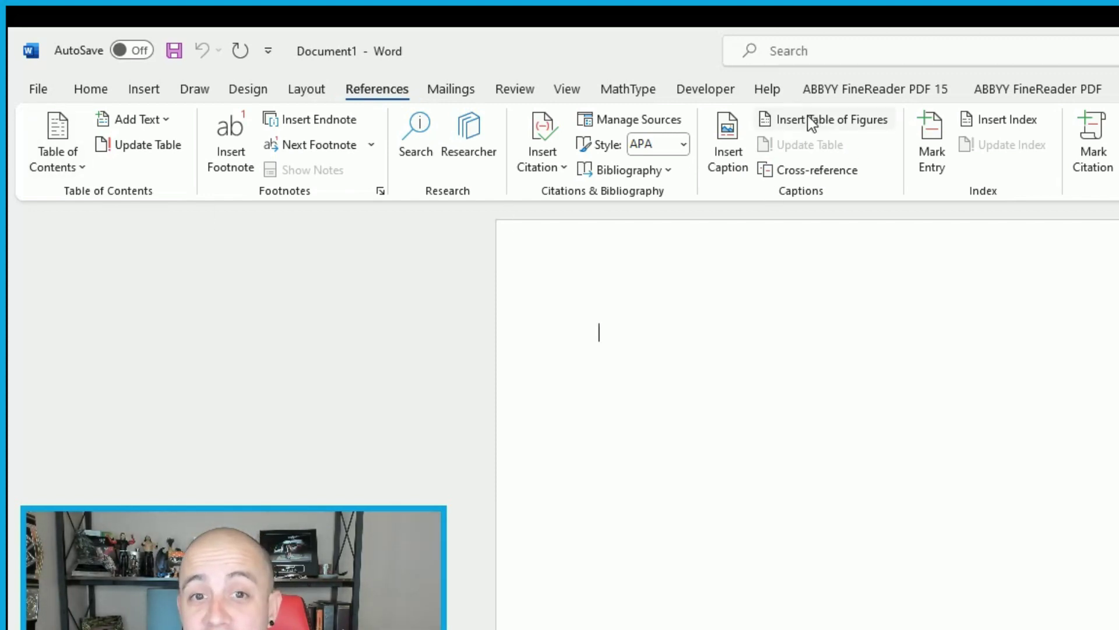
left_click(514, 89)
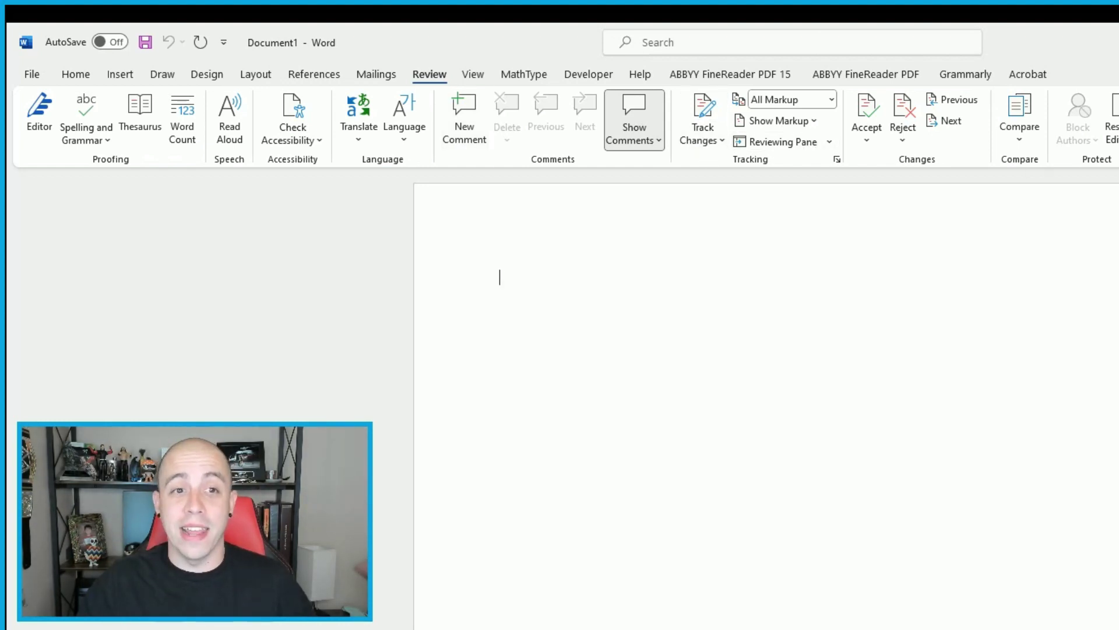
On the View tab, try Read Mode, return to Print Layout, and toggle gridlines on and off
left_click(472, 74)
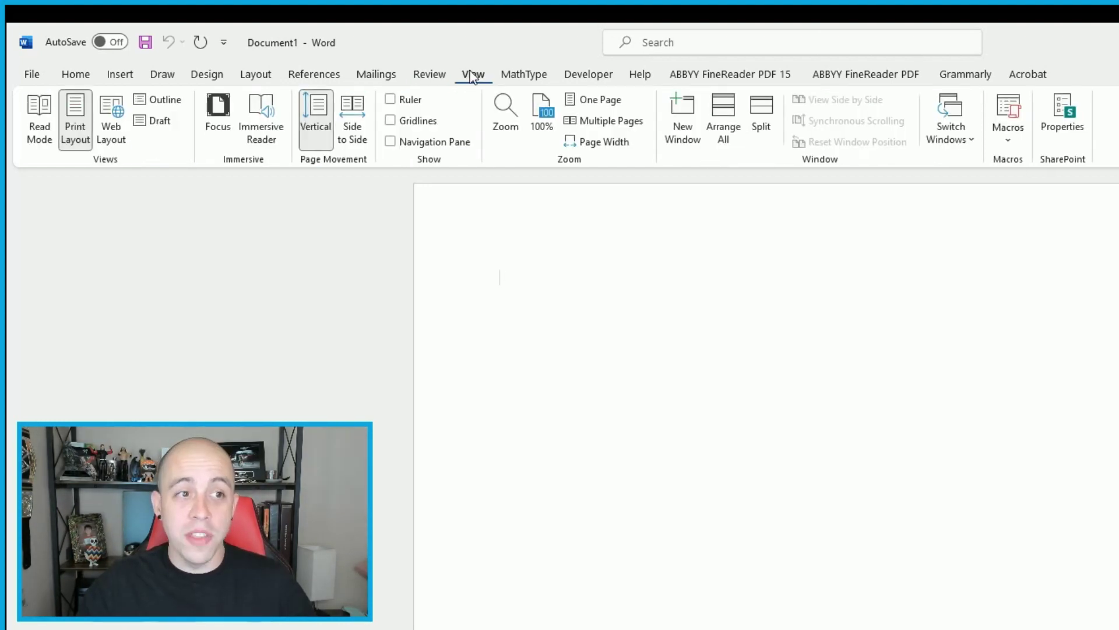
left_click(35, 107)
key("Escape")
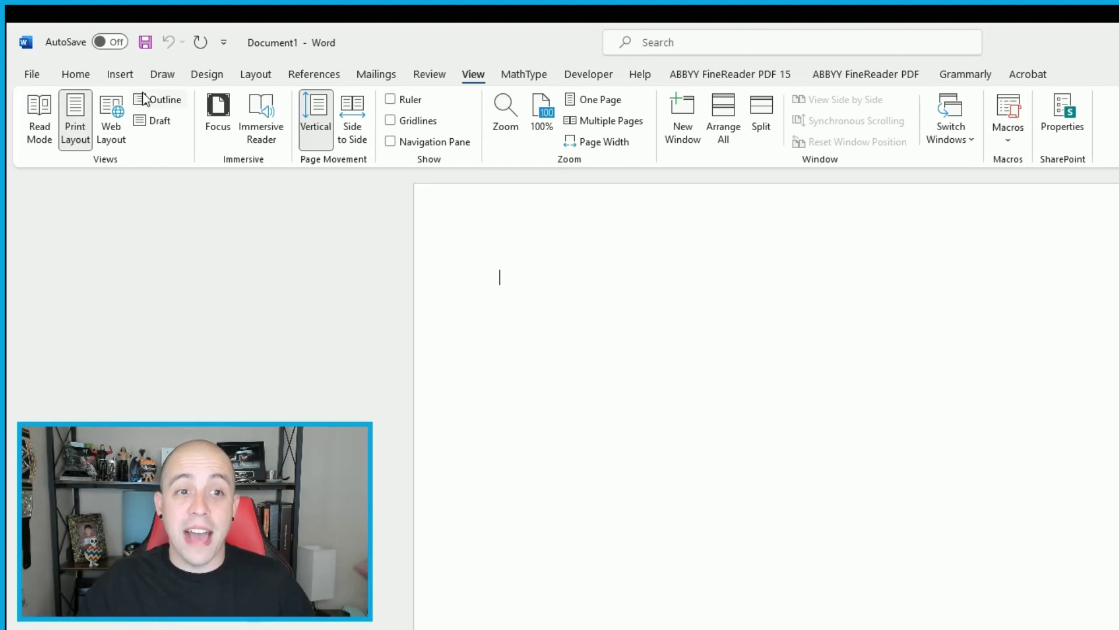
left_click(423, 121)
left_click(422, 120)
Turn on the rulers and open the Navigation pane, cycling through Pages, Results and Headings
left_click(397, 99)
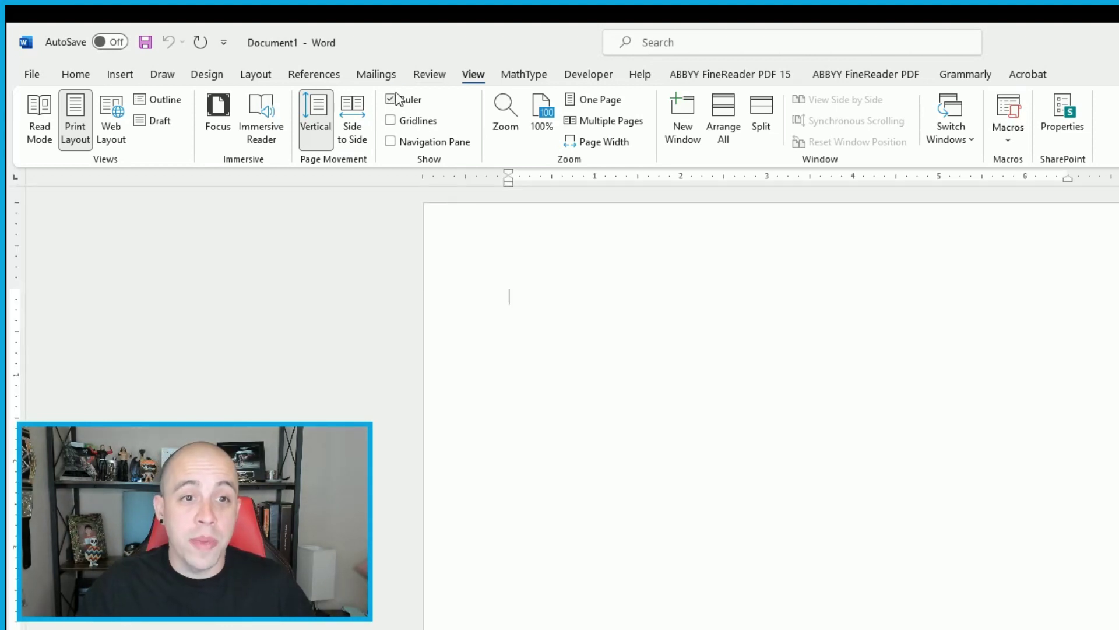
left_click(409, 141)
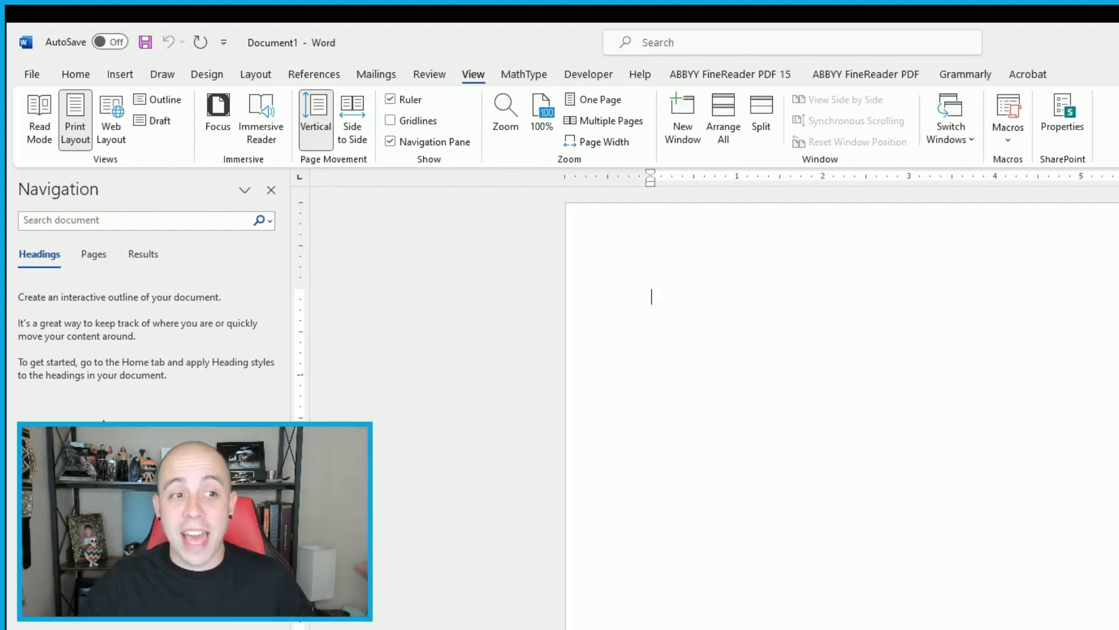
left_click(88, 252)
left_click(136, 254)
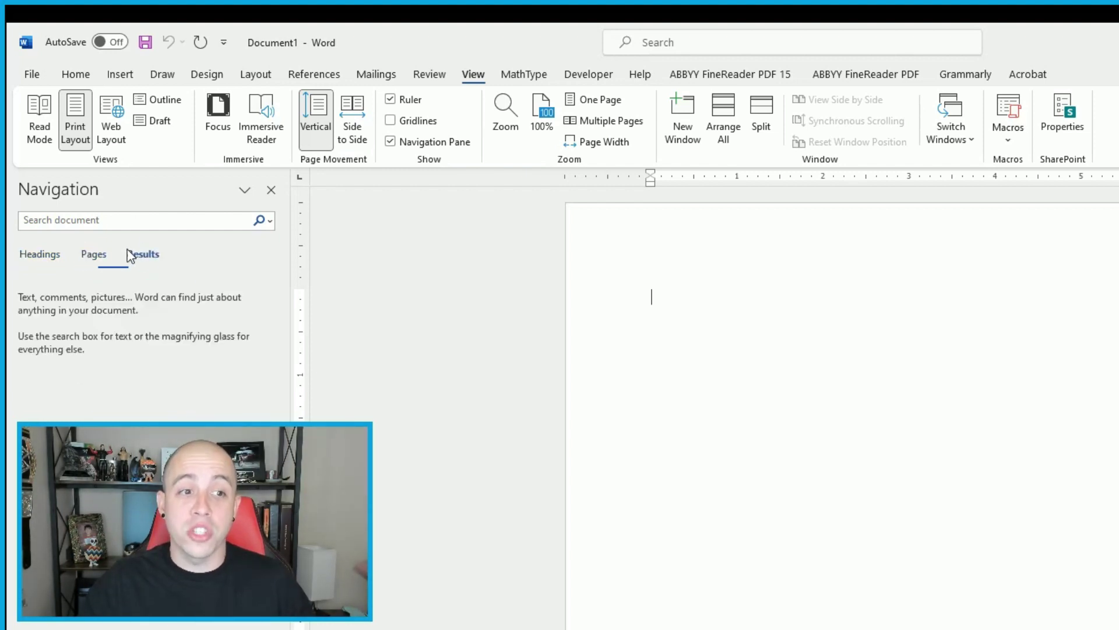
left_click(41, 251)
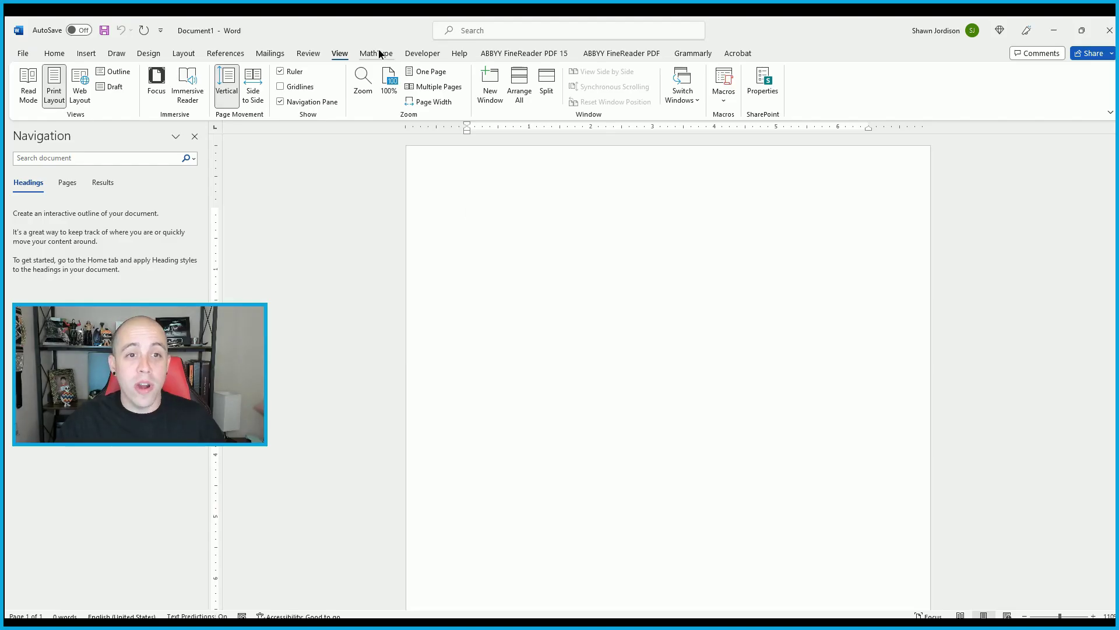
Browse the MathType, ABBYY FineReader PDF 15, Grammarly and Acrobat tabs, then zoom the page to 170%
left_click(377, 54)
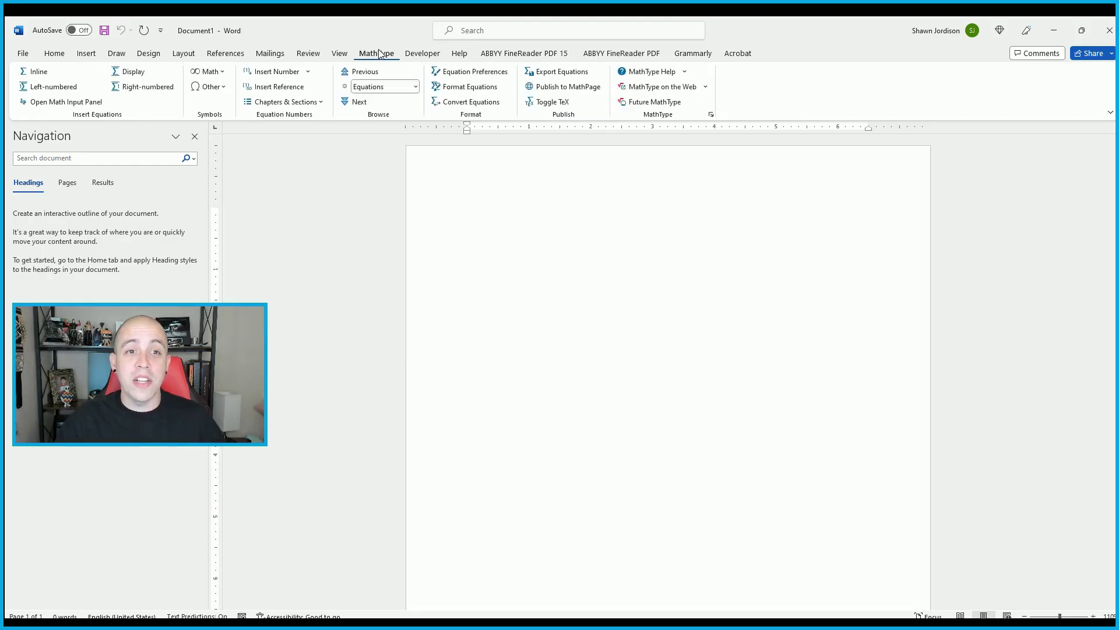
left_click(516, 52)
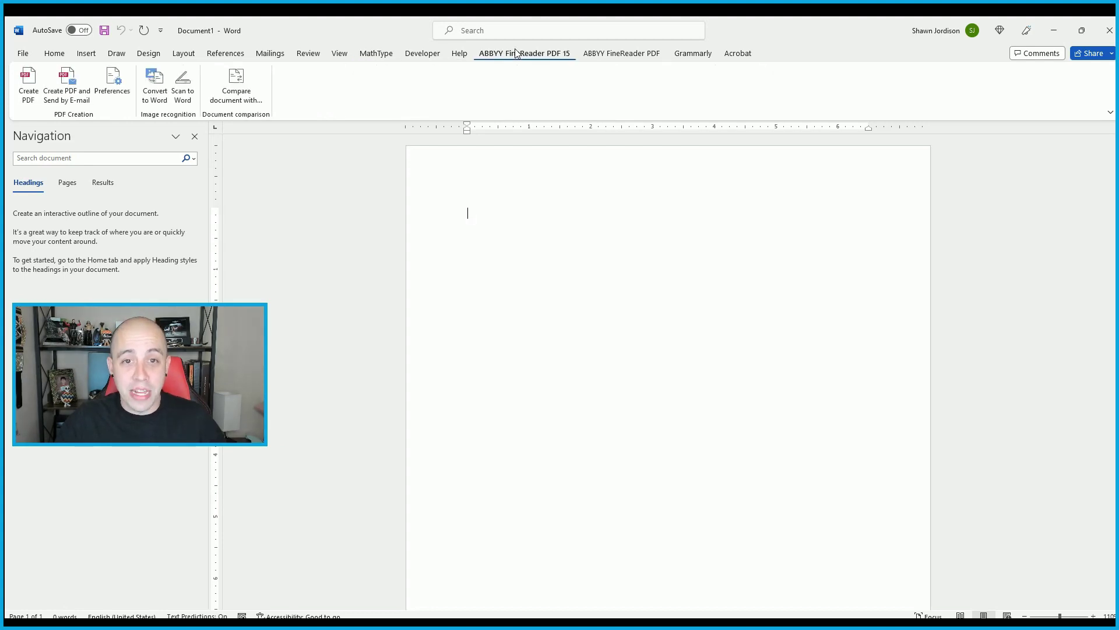
left_click(697, 53)
left_click(739, 53)
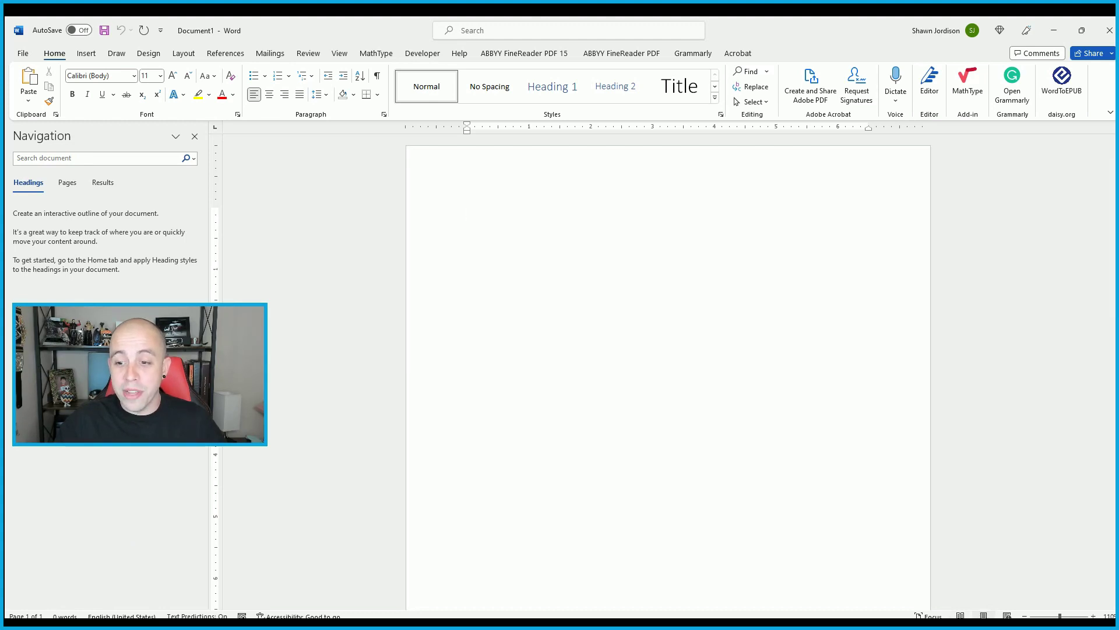
left_click(1091, 615)
left_click(1091, 616)
left_click(1090, 616)
left_click(1090, 616)
left_click(1090, 616)
left_click(1091, 616)
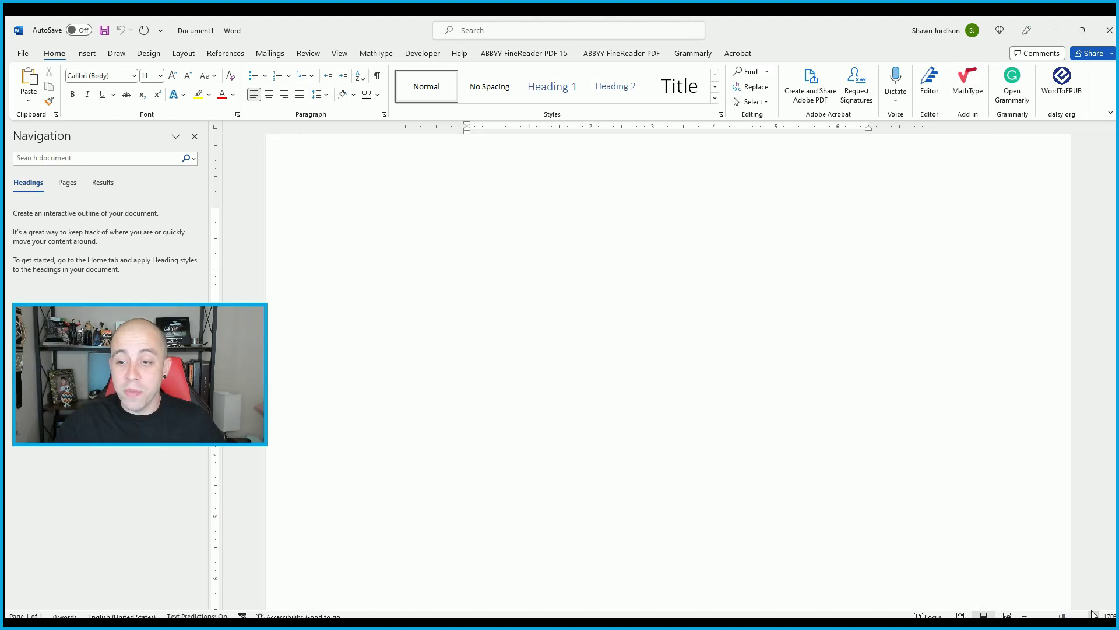
left_click(1090, 616)
left_click(1091, 615)
left_click(1091, 616)
left_click(1091, 616)
left_click(1090, 616)
left_click(1091, 616)
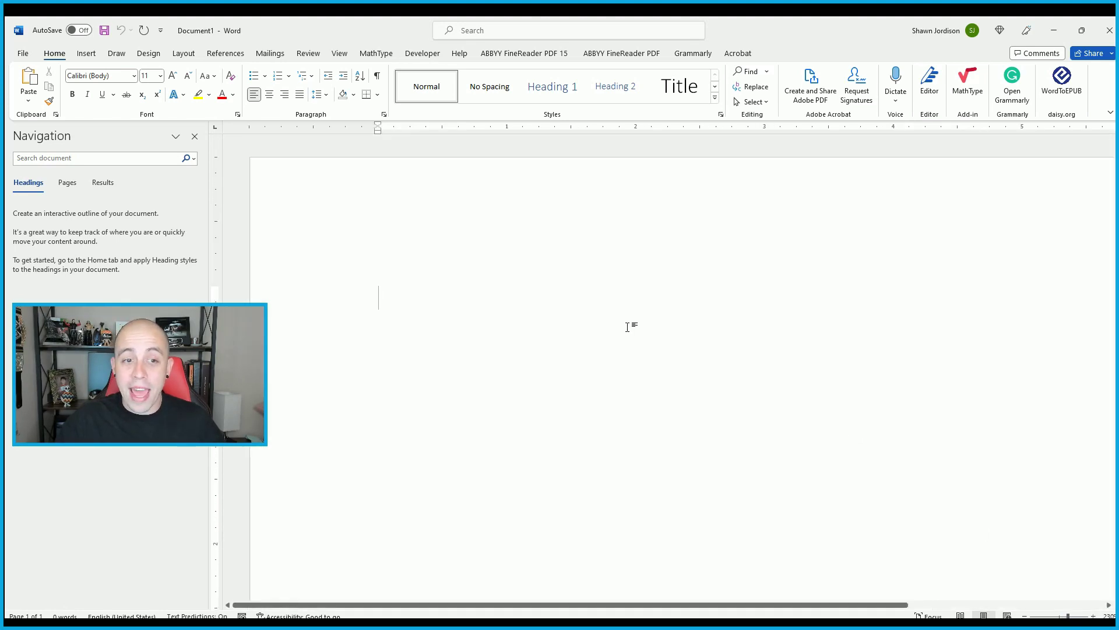
scroll(632, 329, "down", 11, "ctrl")
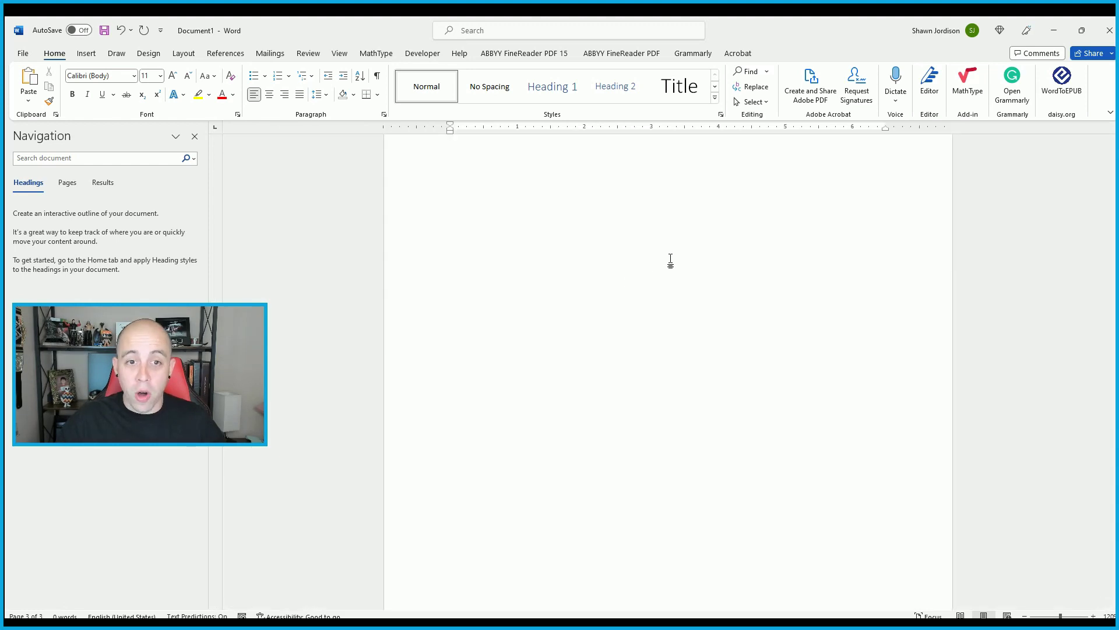
scroll(675, 269, "up", 1)
scroll(676, 277, "down", 1, "ctrl")
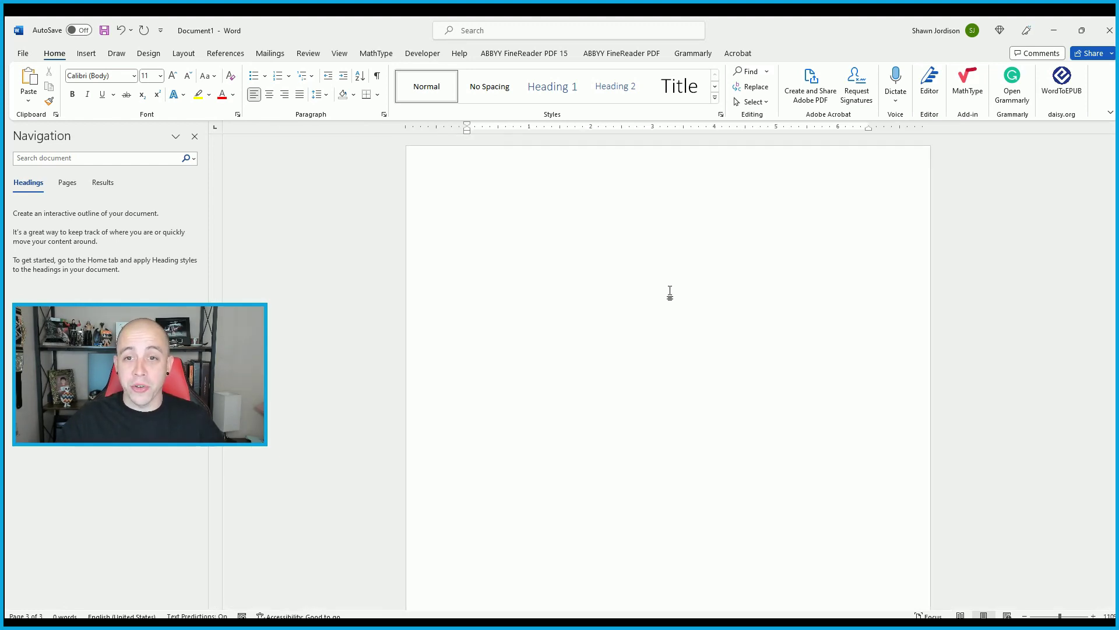
scroll(665, 300, "up", 11, "ctrl")
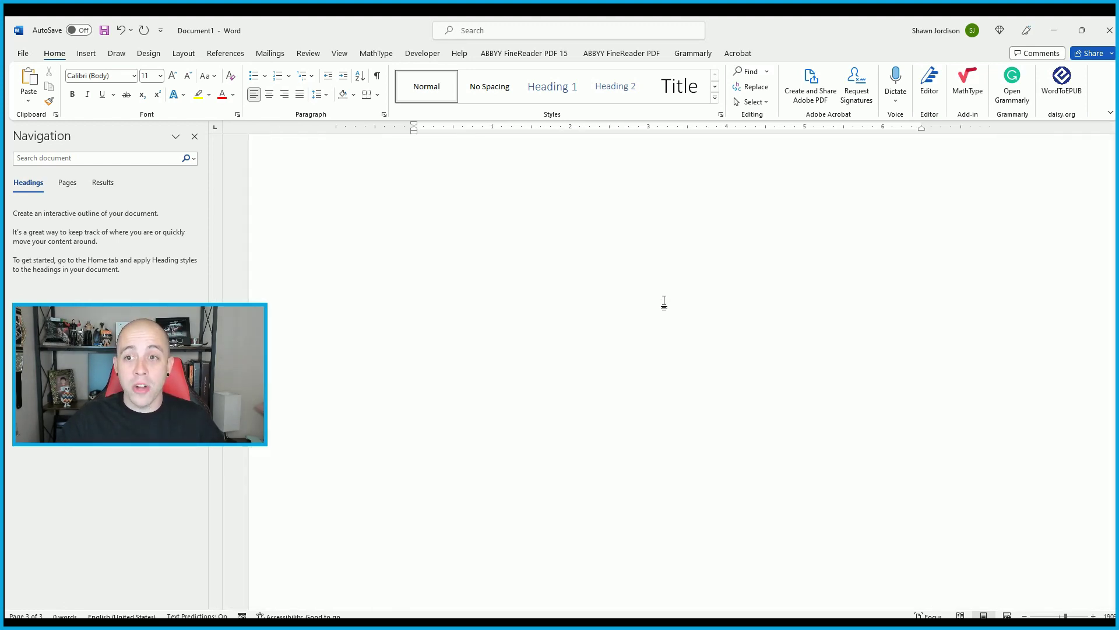
scroll(665, 300, "down", 11, "ctrl")
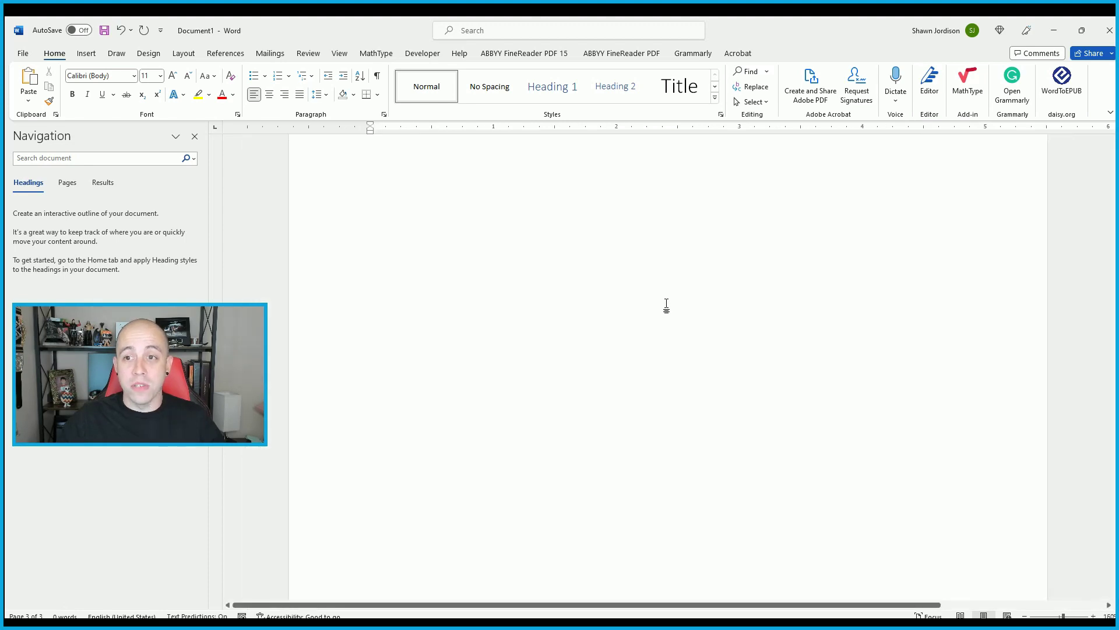
left_click(465, 175)
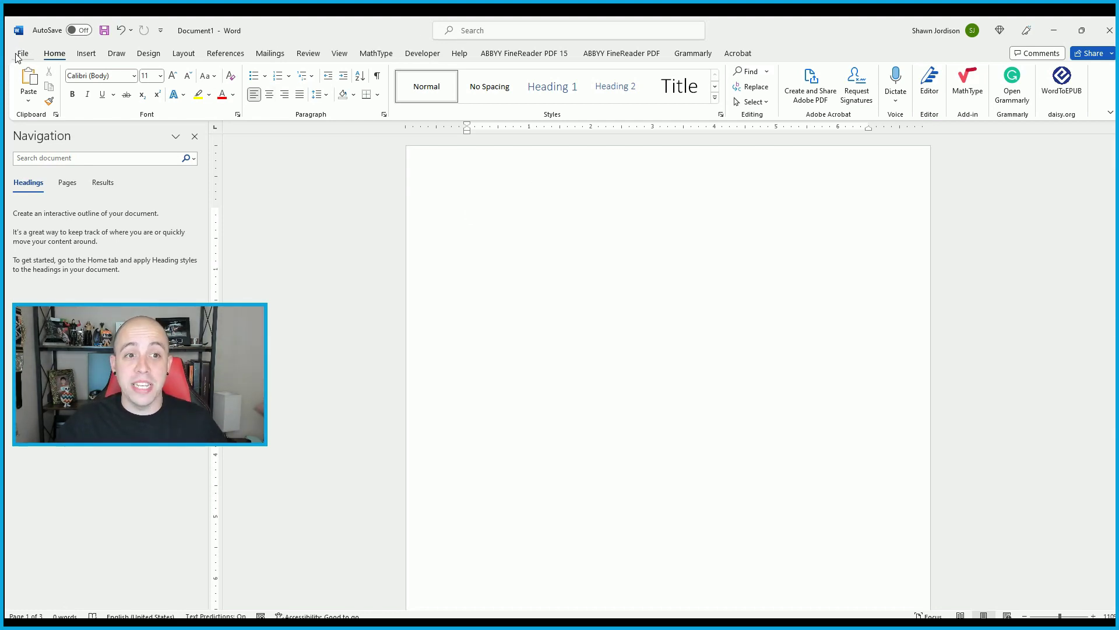
left_click(309, 53)
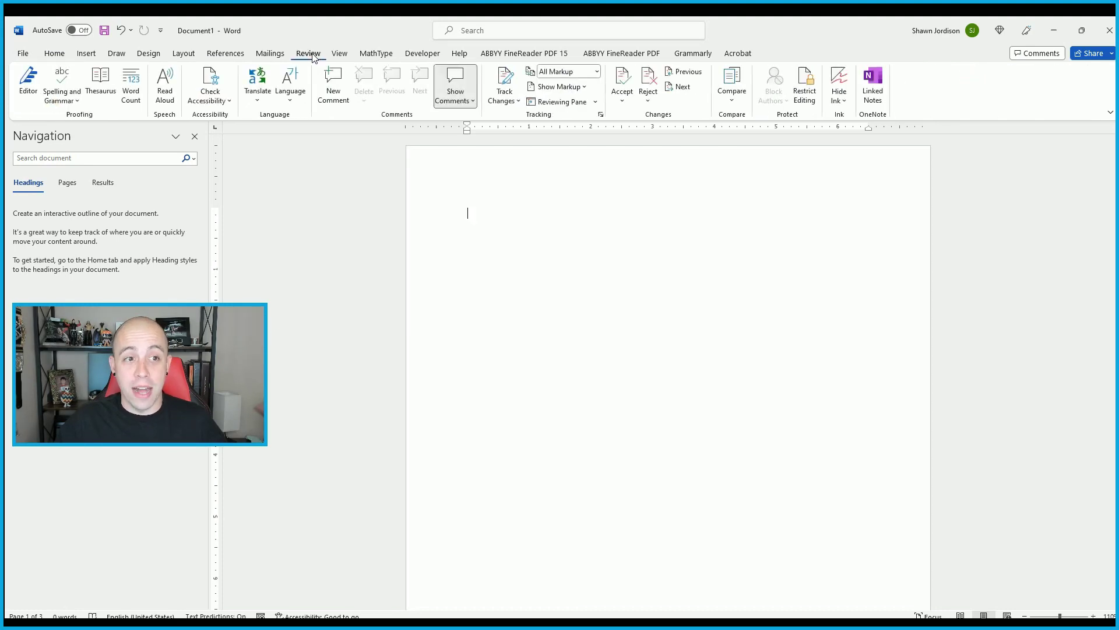
left_click(225, 100)
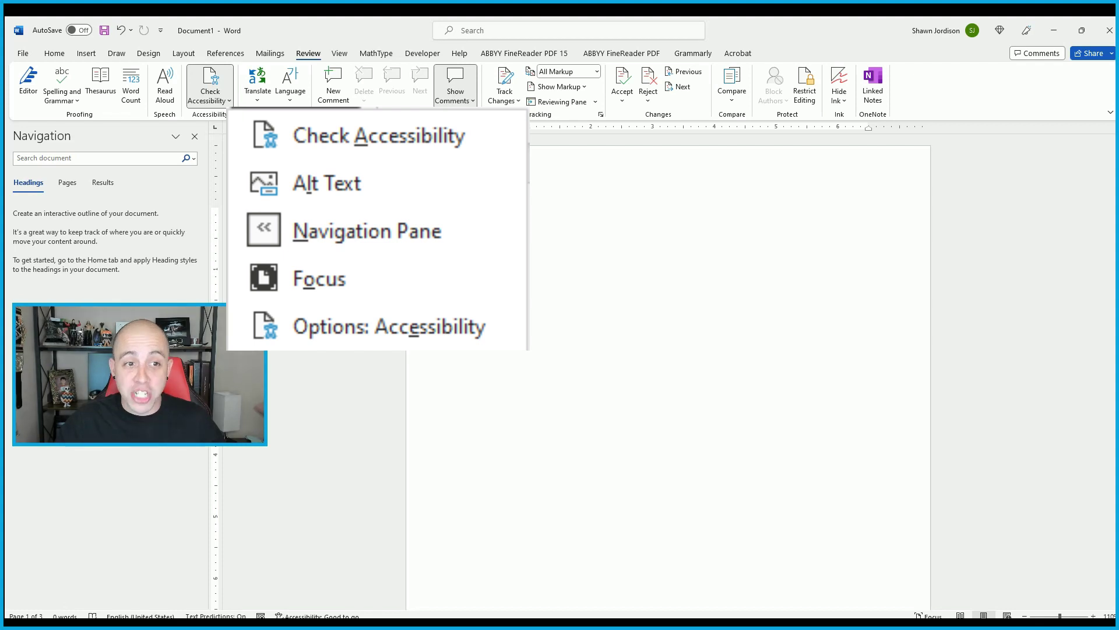
key("Escape")
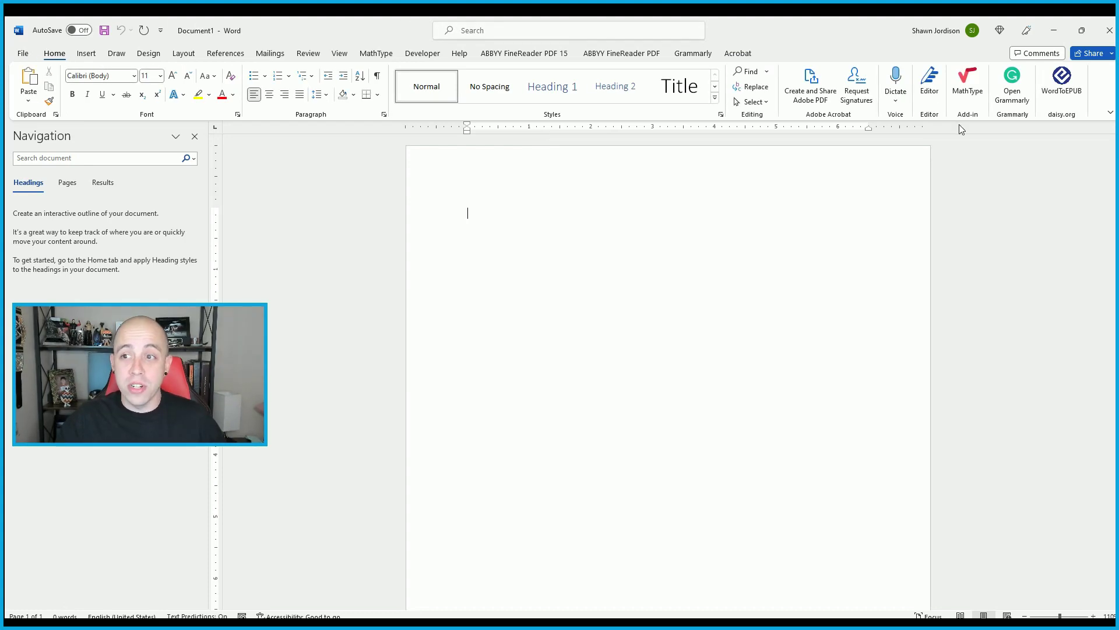
Collapse the ribbon to tabs only, drop down Home temporarily, then pin the full ribbon back with Ctrl+F1
left_click(1108, 111)
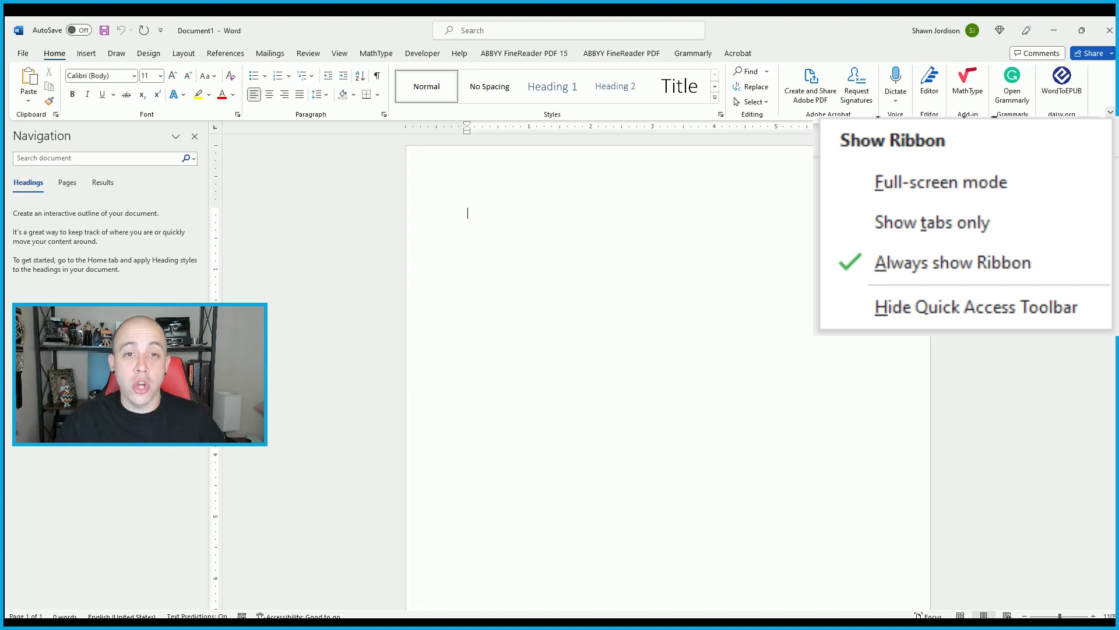
key("t")
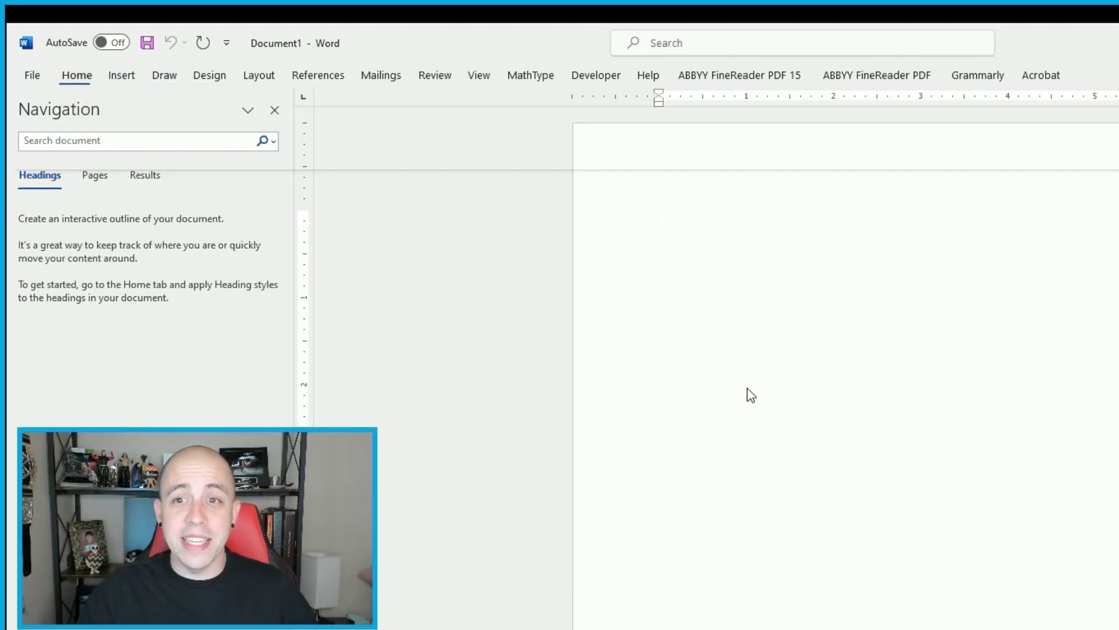
left_click(82, 63)
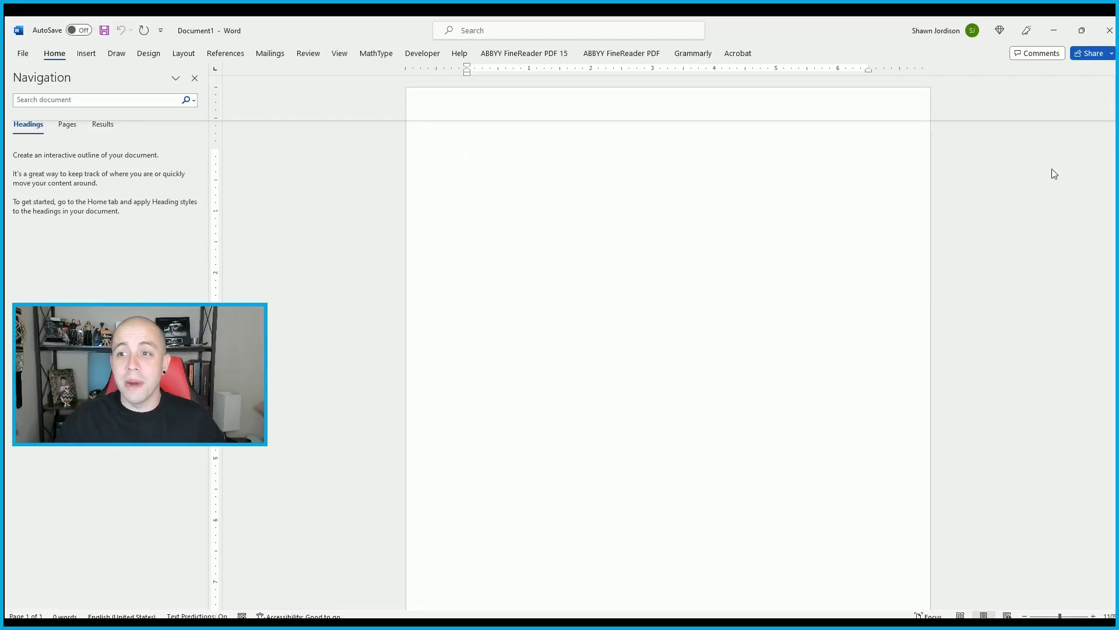
key("ctrl+F1")
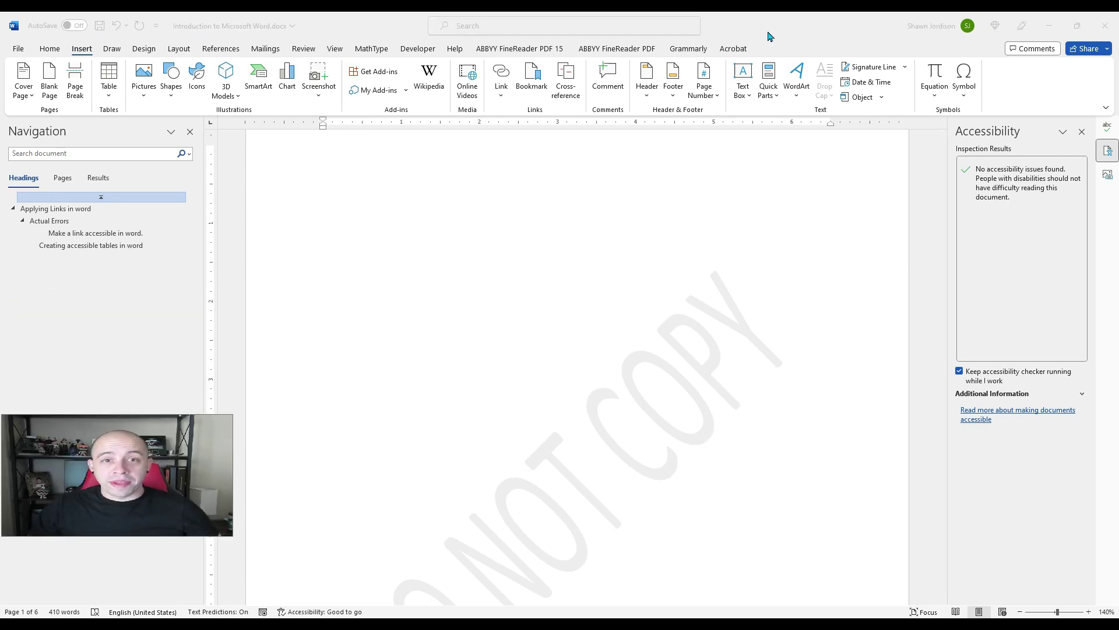
Open Word Options from the File menu and go via Customize Ribbon to Quick Access Toolbar
left_click(21, 51)
left_click(20, 49)
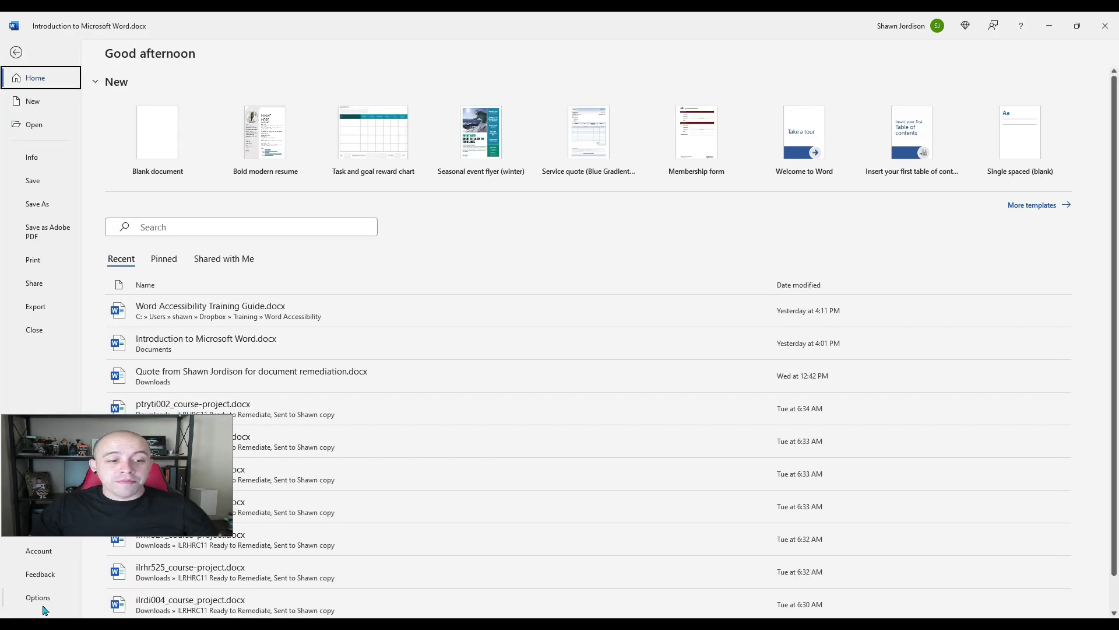
left_click(43, 601)
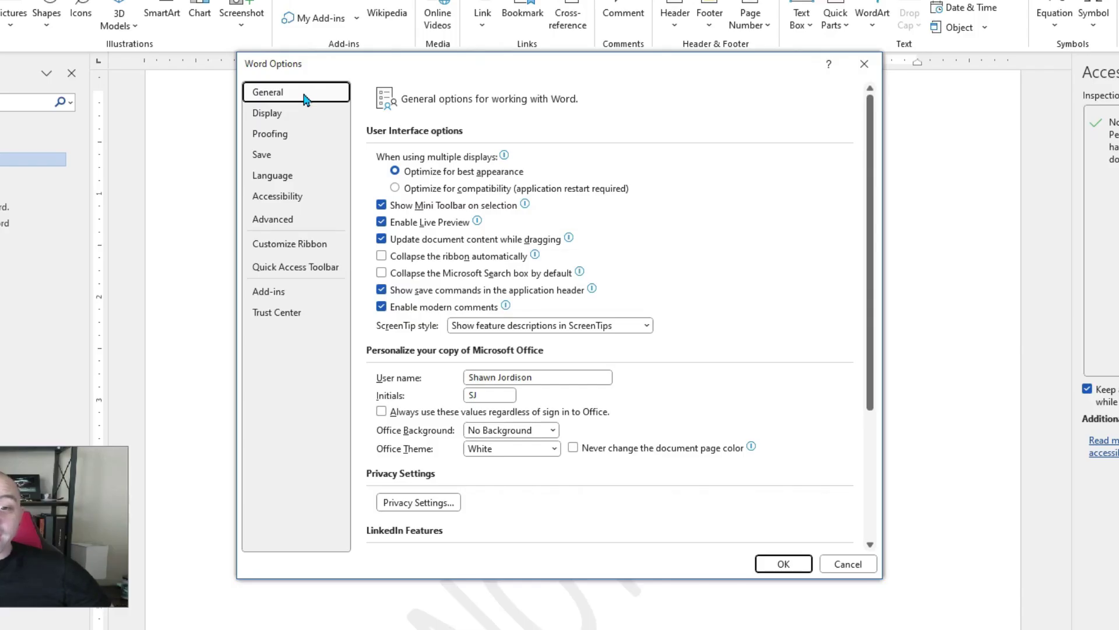
left_click(327, 246)
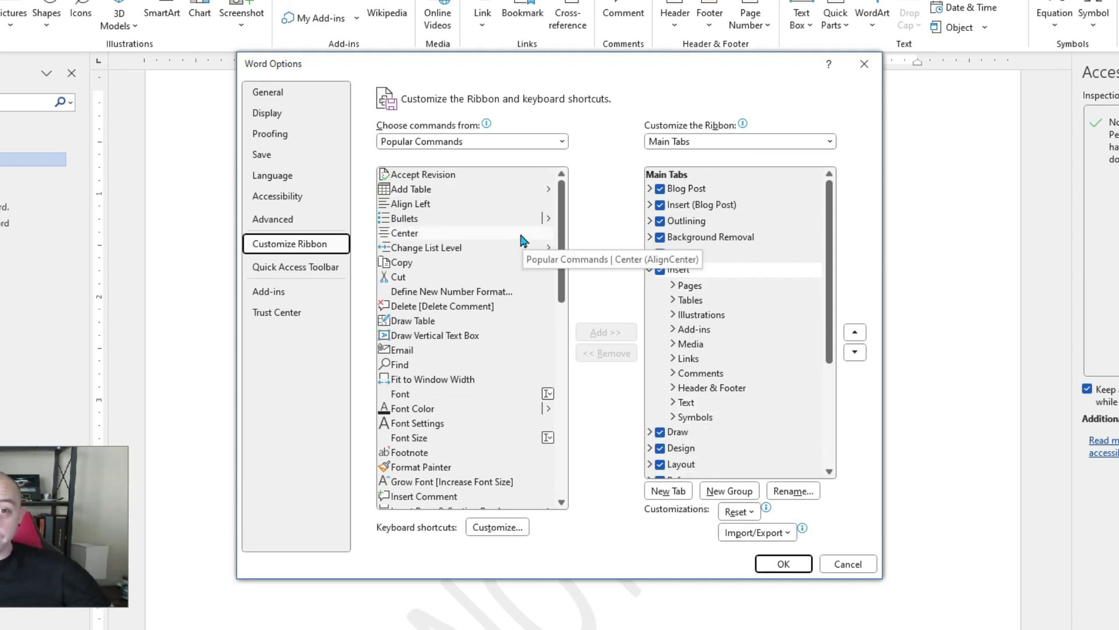
left_click(285, 269)
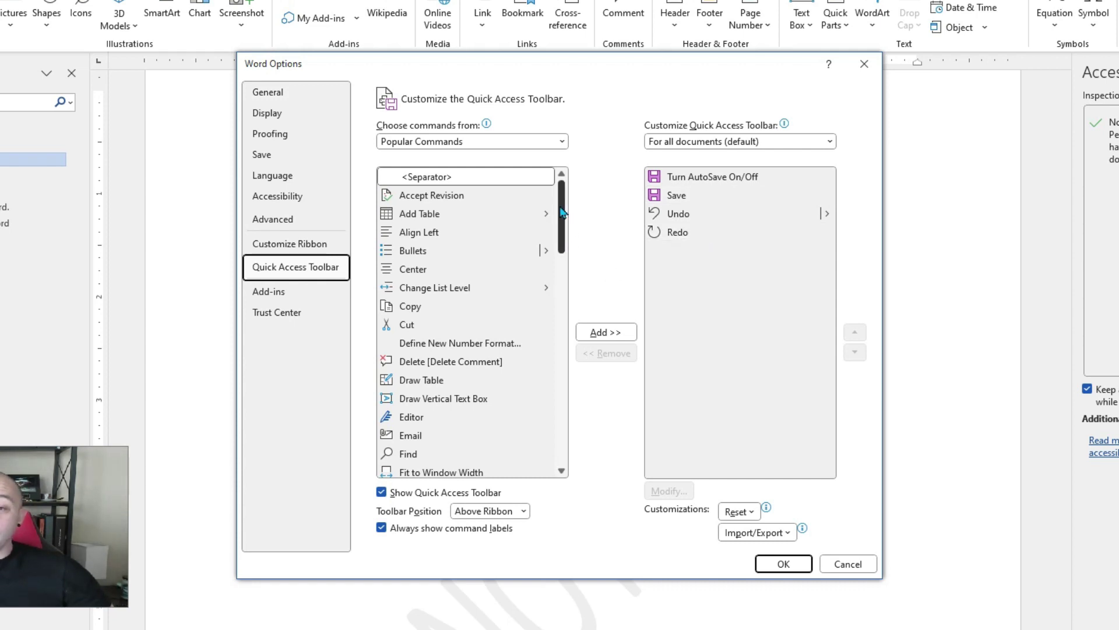
Check the Acrobat PDFMaker add-in's details, then close Options and scroll to 'Applying Links in word'
left_click_drag(566, 207, 569, 272)
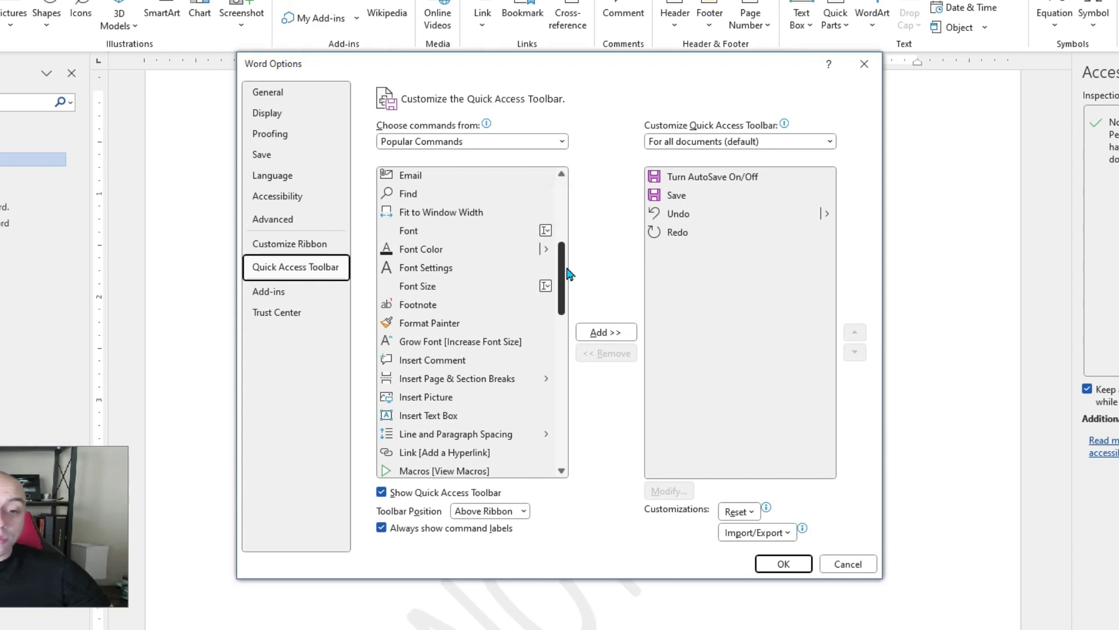
left_click_drag(568, 273, 566, 210)
left_click(283, 292)
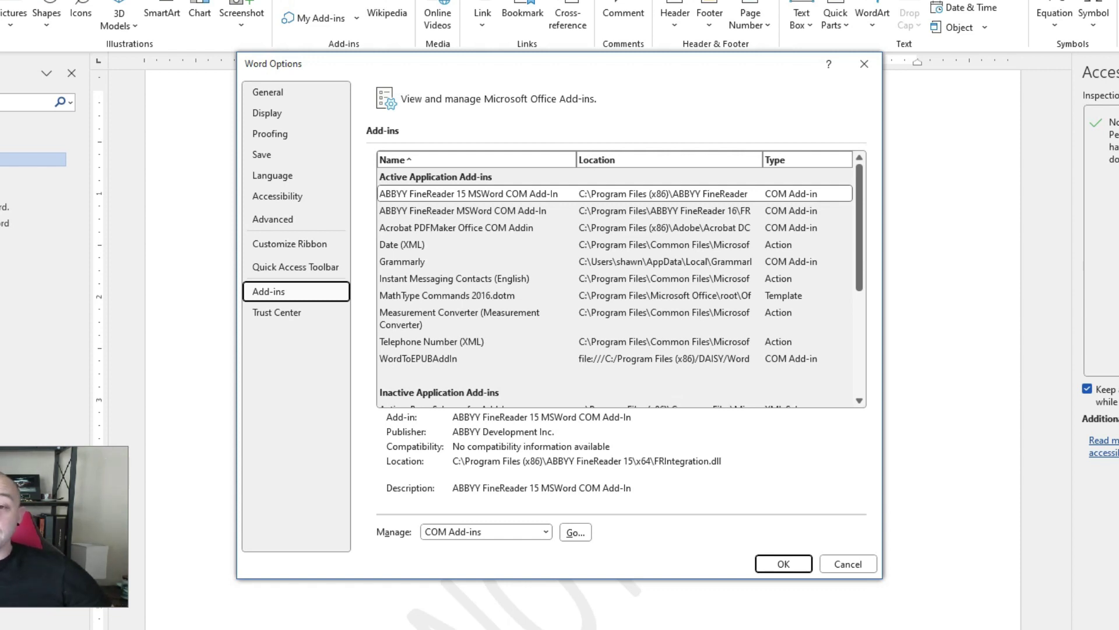
mouse_move(857, 212)
left_mouse_down()
mouse_move(857, 248)
mouse_move(857, 216)
left_mouse_up()
left_click(440, 222)
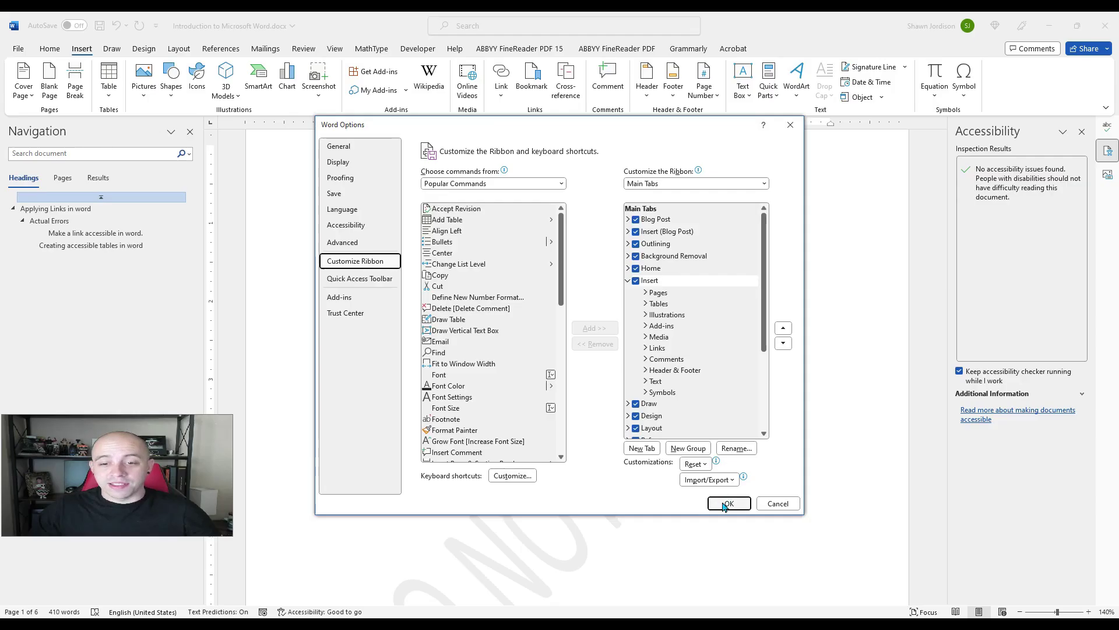
left_click(785, 562)
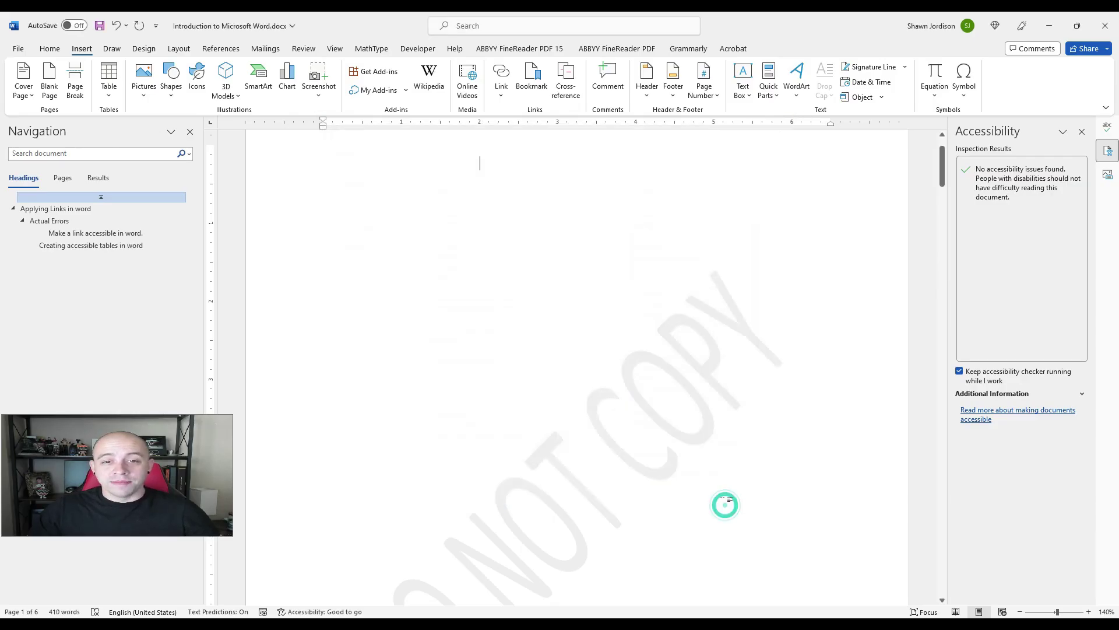
scroll(635, 385, "down", 15)
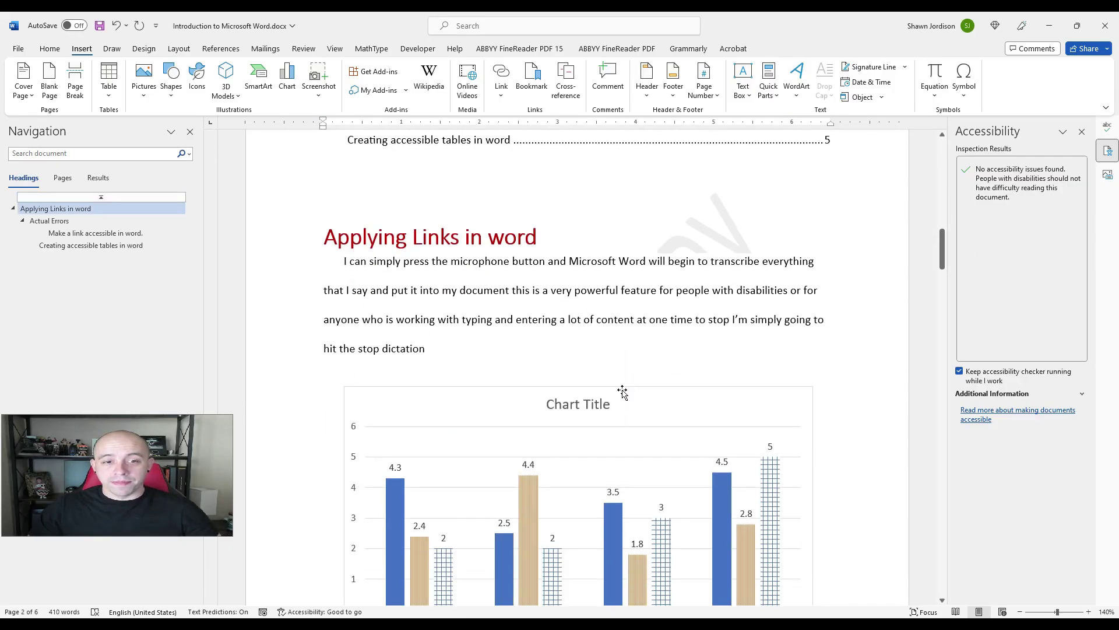
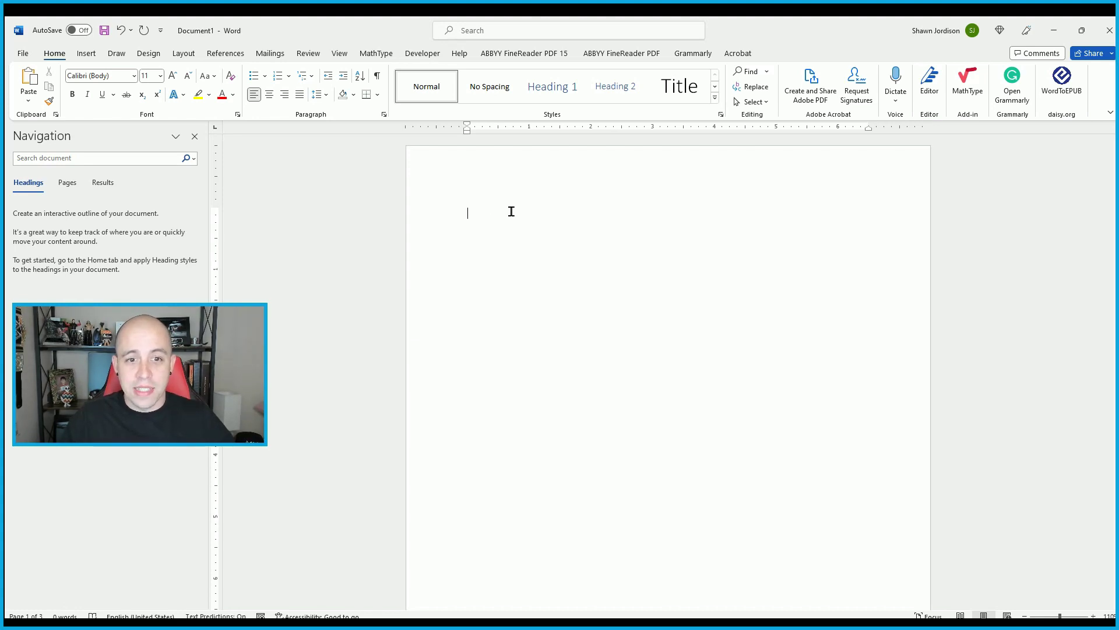
Zoom in on the blank Document1 page
scroll(514, 214, "up", 3)
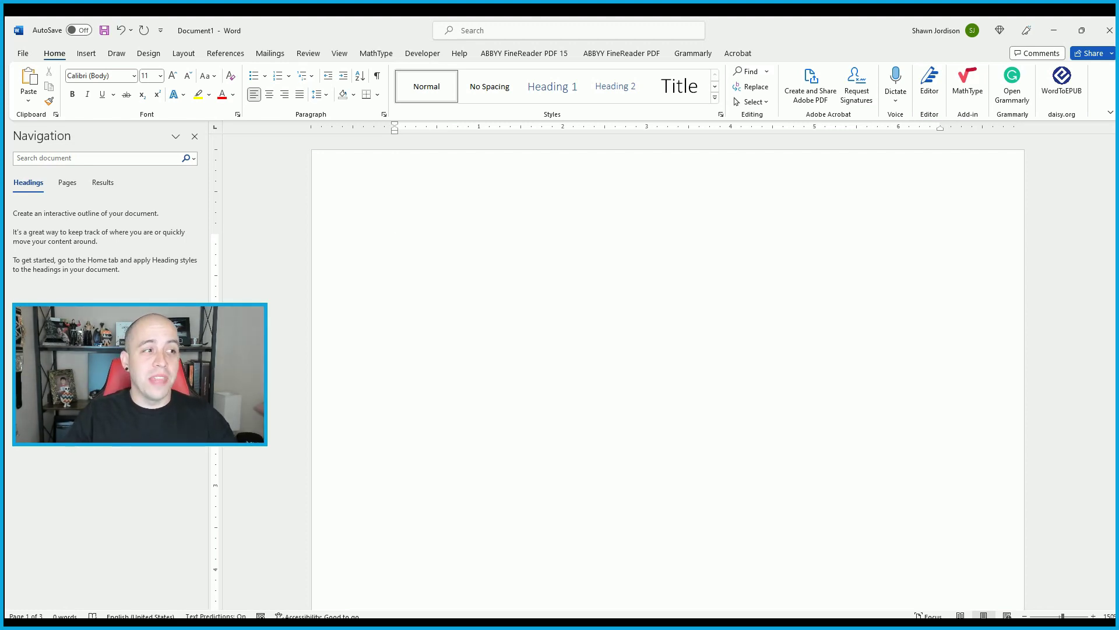
Type the title 'Introduction to Microsoft Word' with a filler paragraph, then save as Introduction to Microsoft Word.docx
type("Introduction to ")
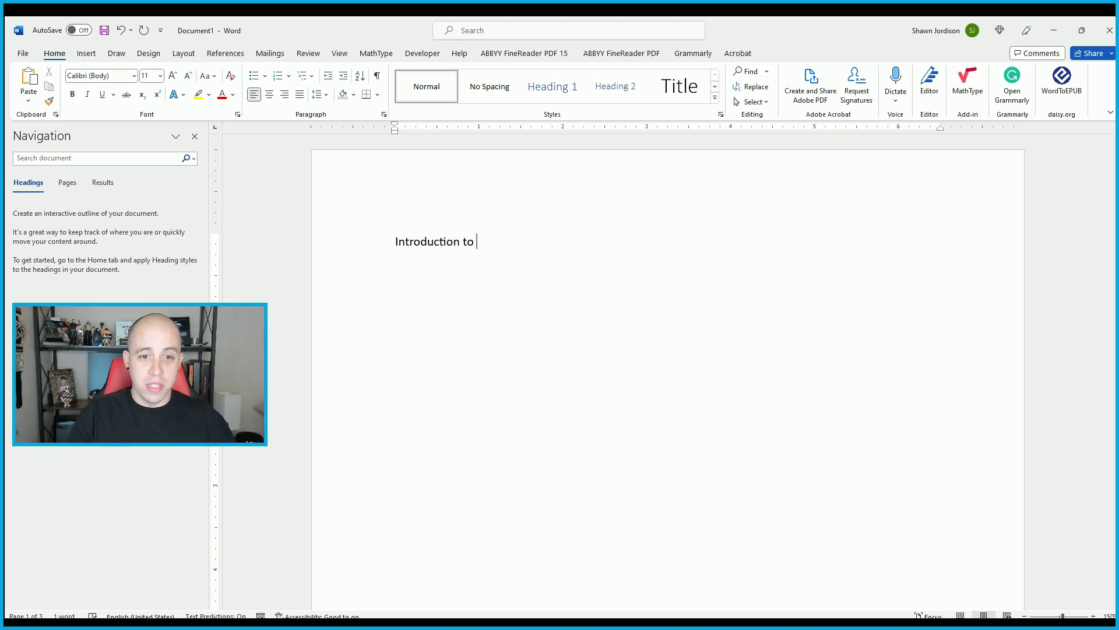
type("Microsoft Word")
key("Return")
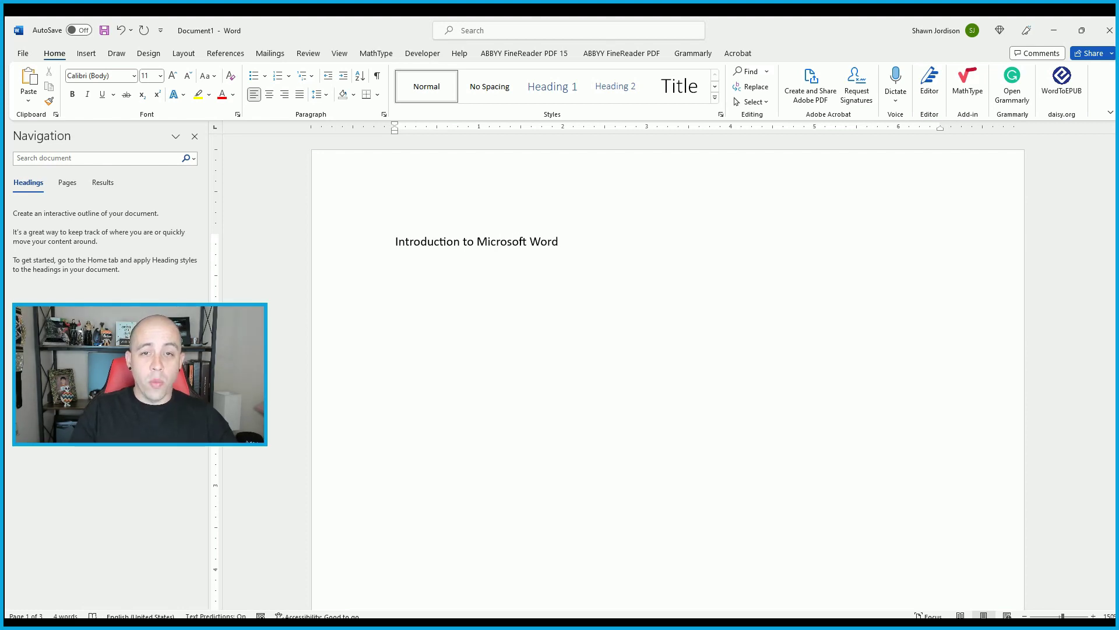
type("alksd")
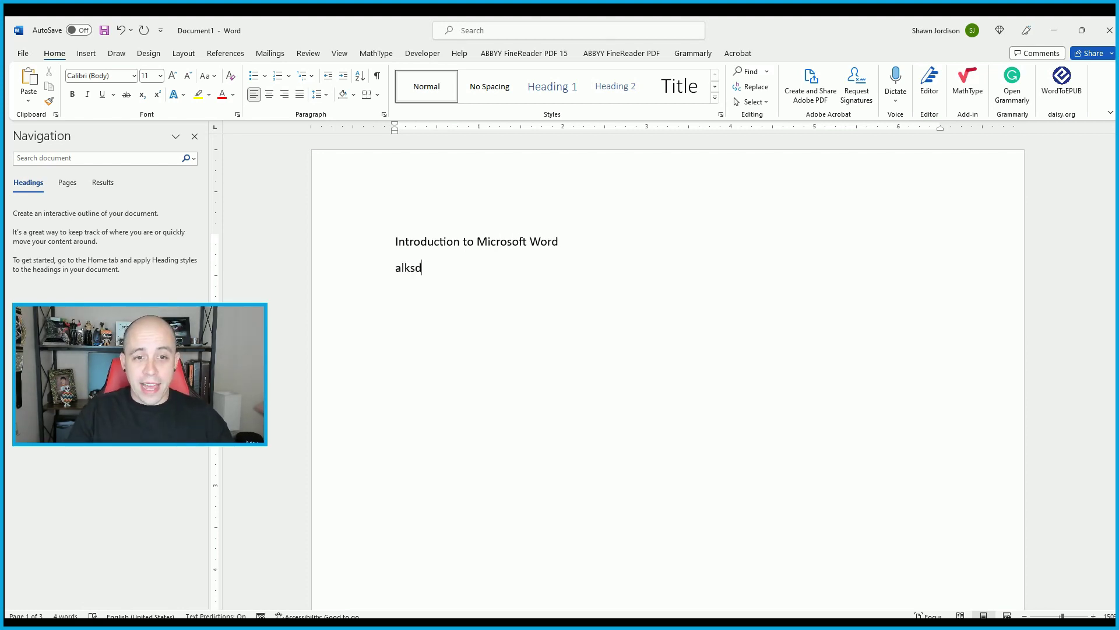
type("f lkasjdflkajs dlfkj lskdjflkj sdlfkj slkdfj ")
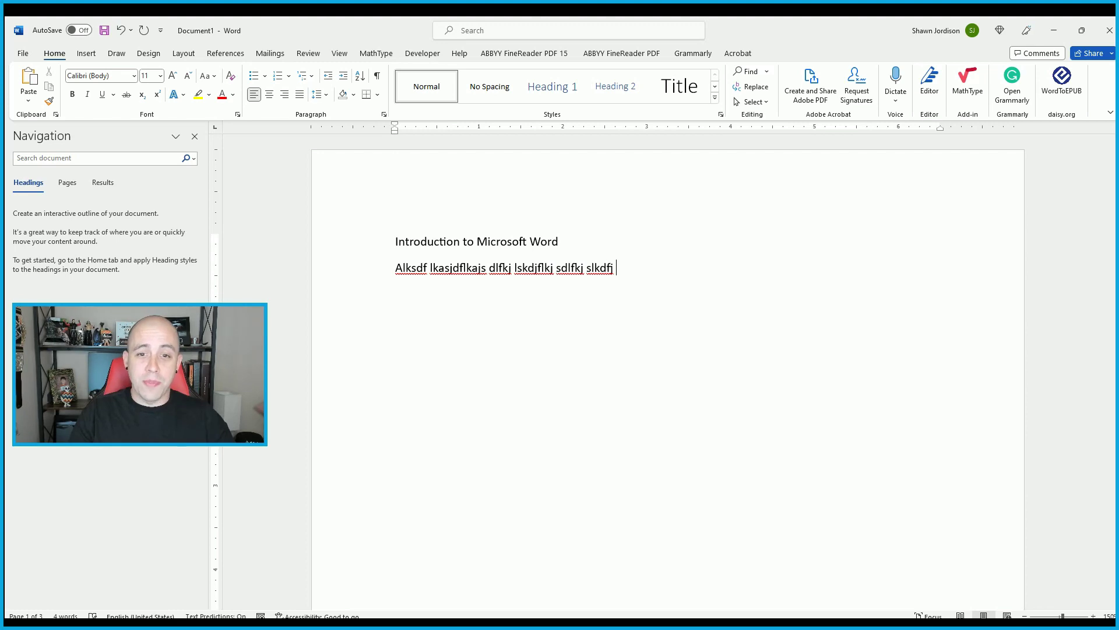
type("ksdjf ksldfj lskdjf lskjdfl ksjdflkj sdklf")
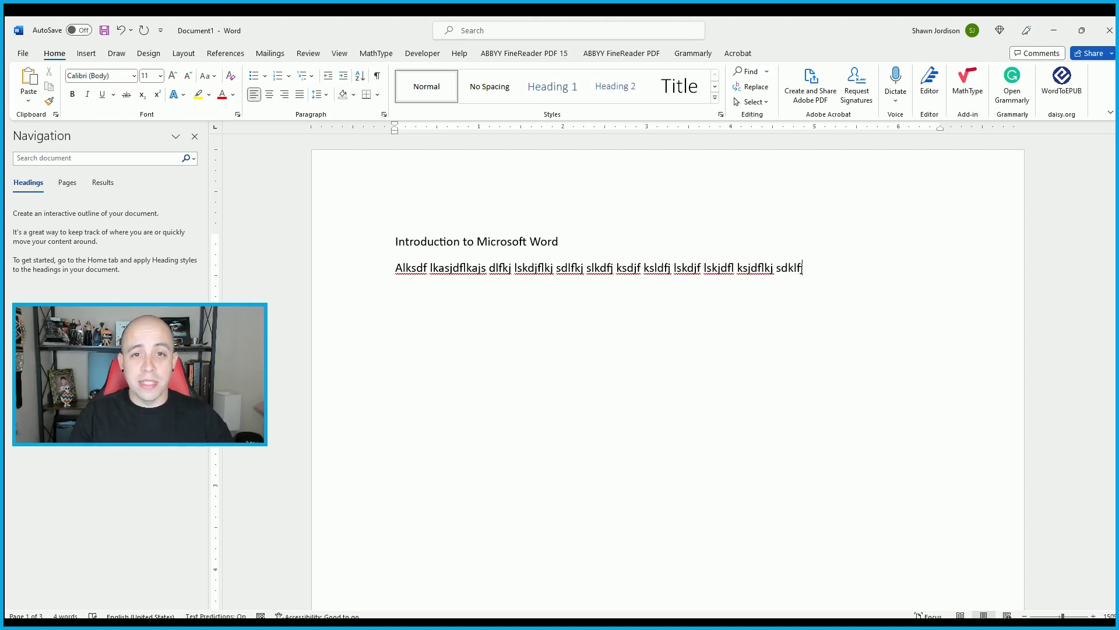
type("j slkdjf slkdjf lskdfj slkdfkkdkdlk dfkd f")
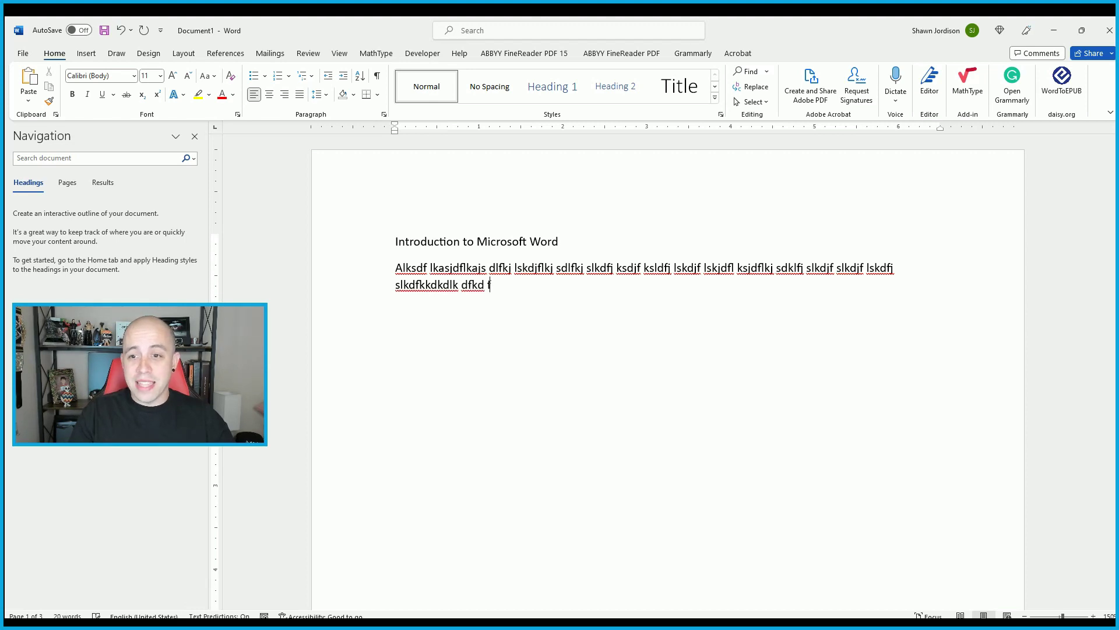
type(".skdfj klsdfj klsjd fkskdlf skldfj kls")
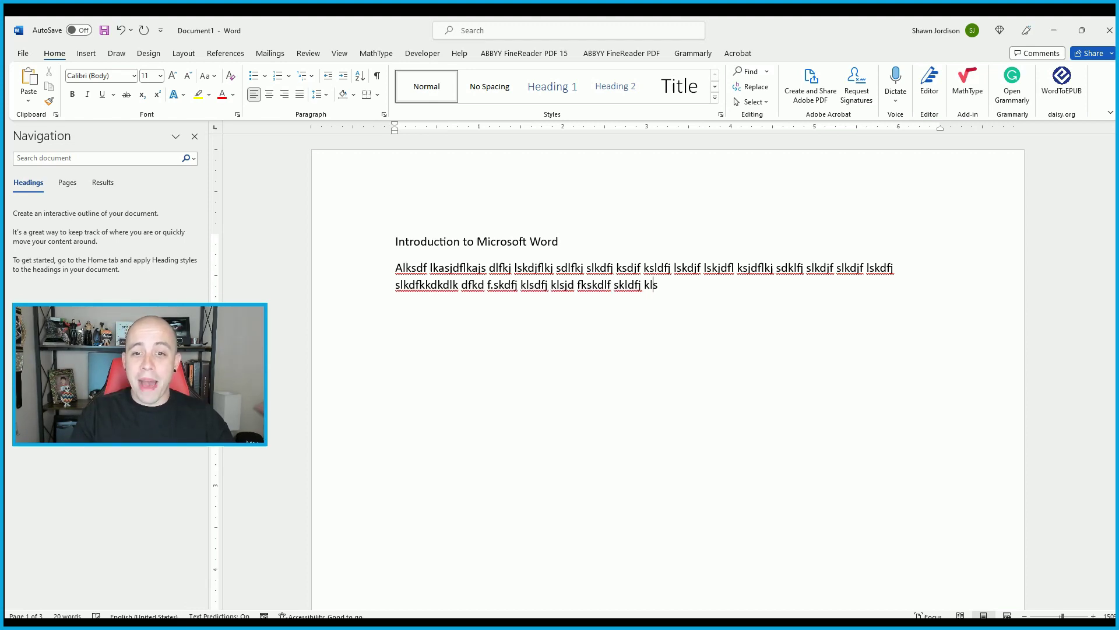
type("djf ksdjfl ksjdfkl sdlkfj slkdfj klsdfj")
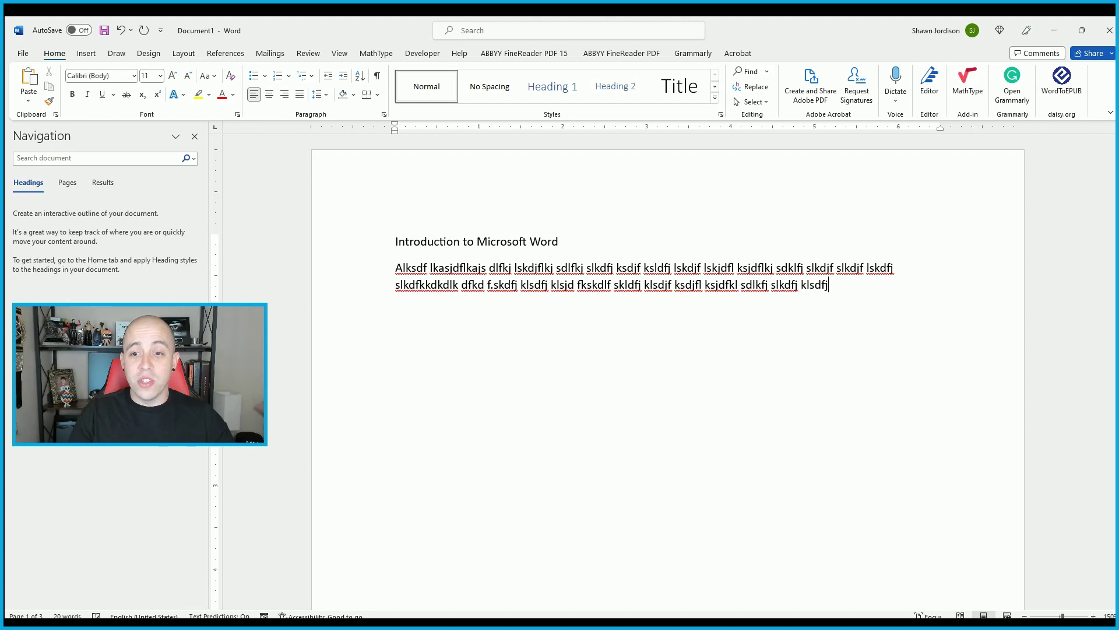
type(" slkdfj lskdjf lksjdflks djflksjd")
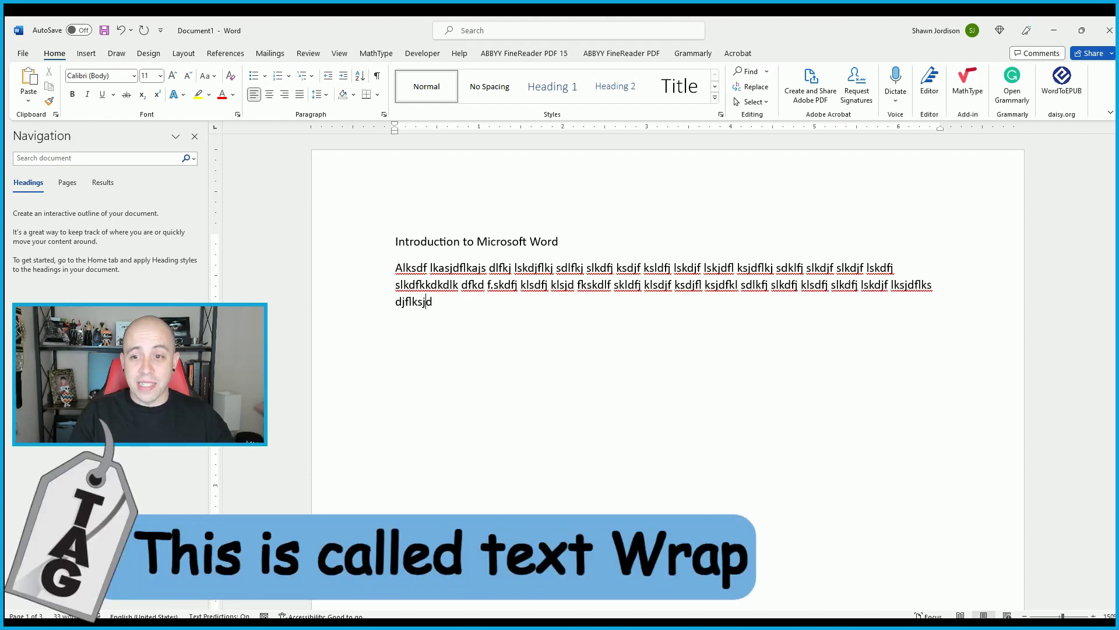
type(" flkjsdfkl sjdlkf jslkd fjlskdjf klsjdf klsdjf ksdj flksdjf lksjd klf")
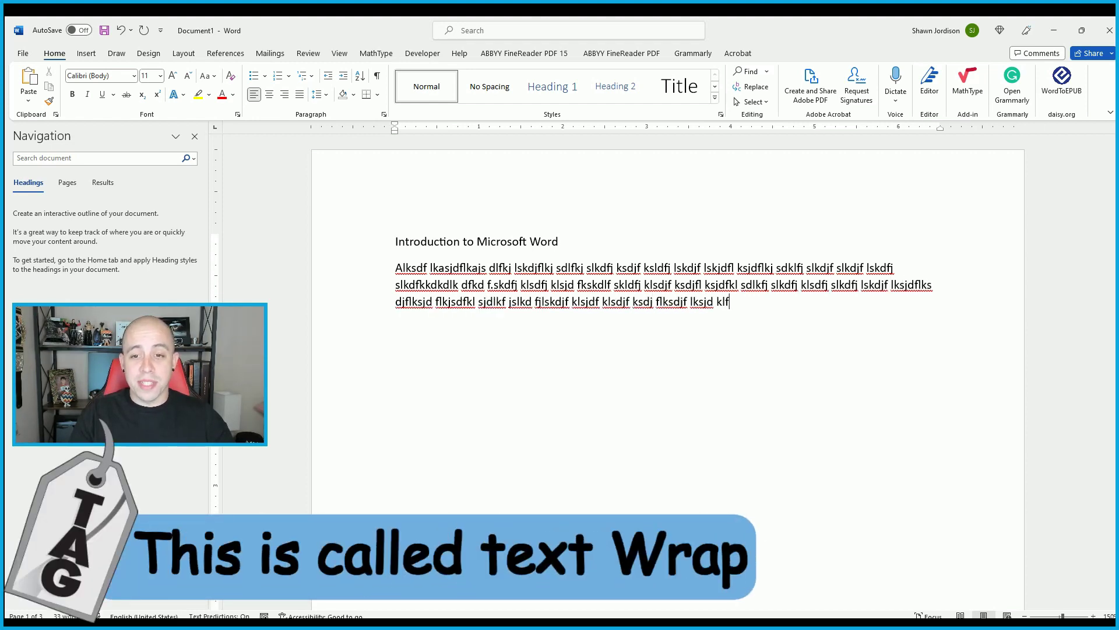
type("jskldfjlskdjf klsdjf klsjd flkjsdlkfjs")
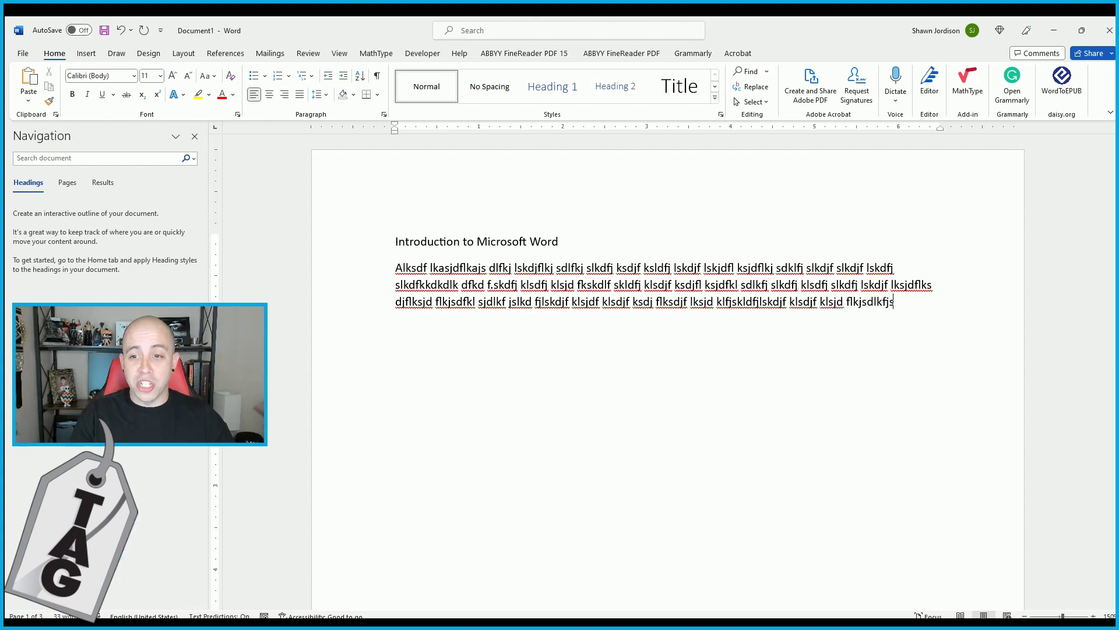
type(" dklfjskld fj sldkf jsldkfj skldfj klsdjf lksdjf lksdjflk sdjfklj")
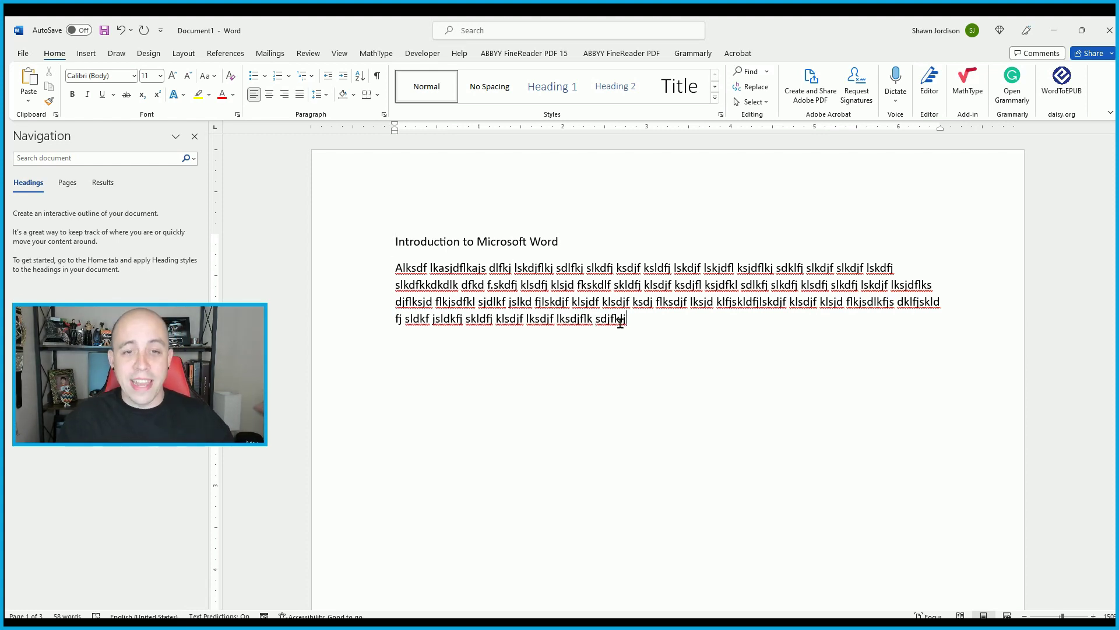
key("ctrl+s")
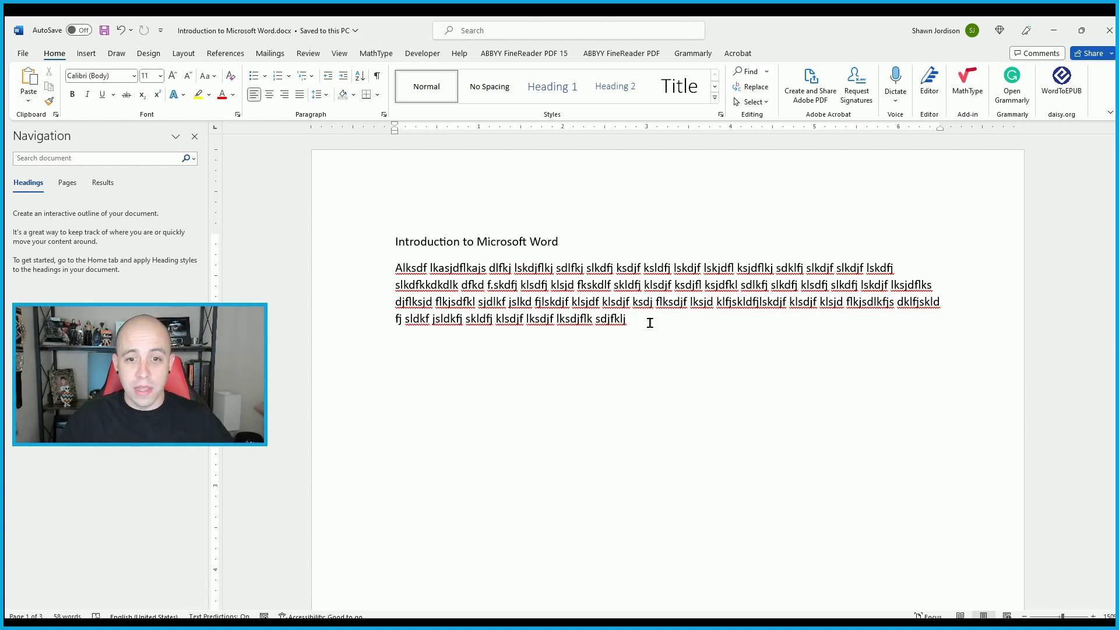
Add an 'Advanced Microsoft Word techniques' line and a filler paragraph, then make the first line Heading 1
type("Advanced mc")
type("rorsoft word teccniques")
key("Return")
type("Sdjf lskd")
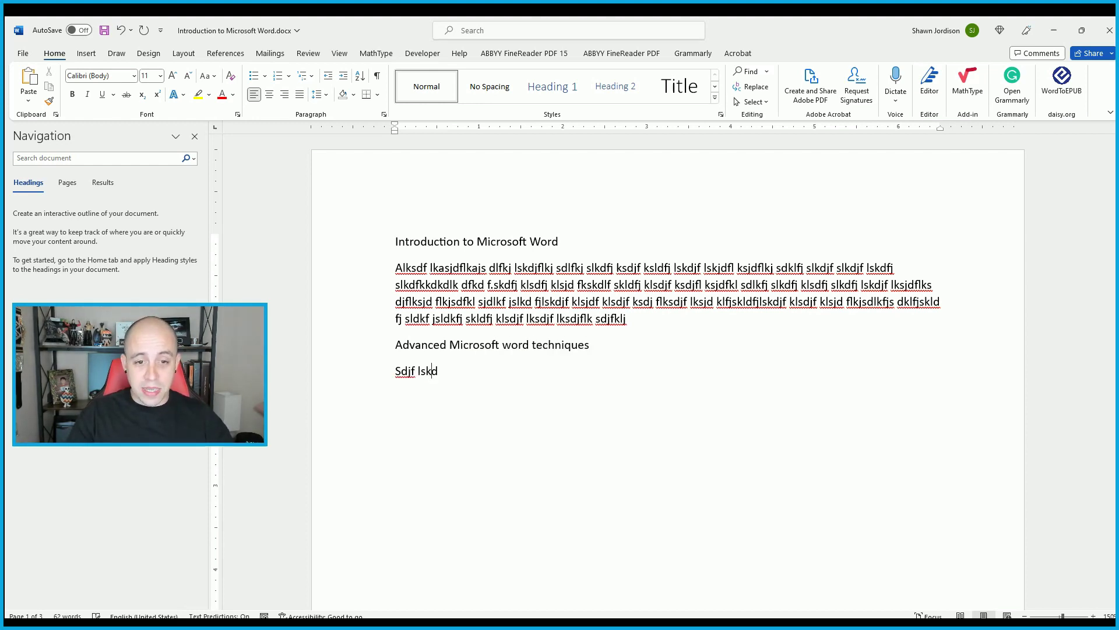
type("j flksdj flksdjfl ksjdf kjsdlfk jsdlfkj slkfj skljf;lsdj f;lsdjfl ;sdj;fl jsdlkfj sdklfh kahfilhs ljkdfhlksd flk ash l fjla")
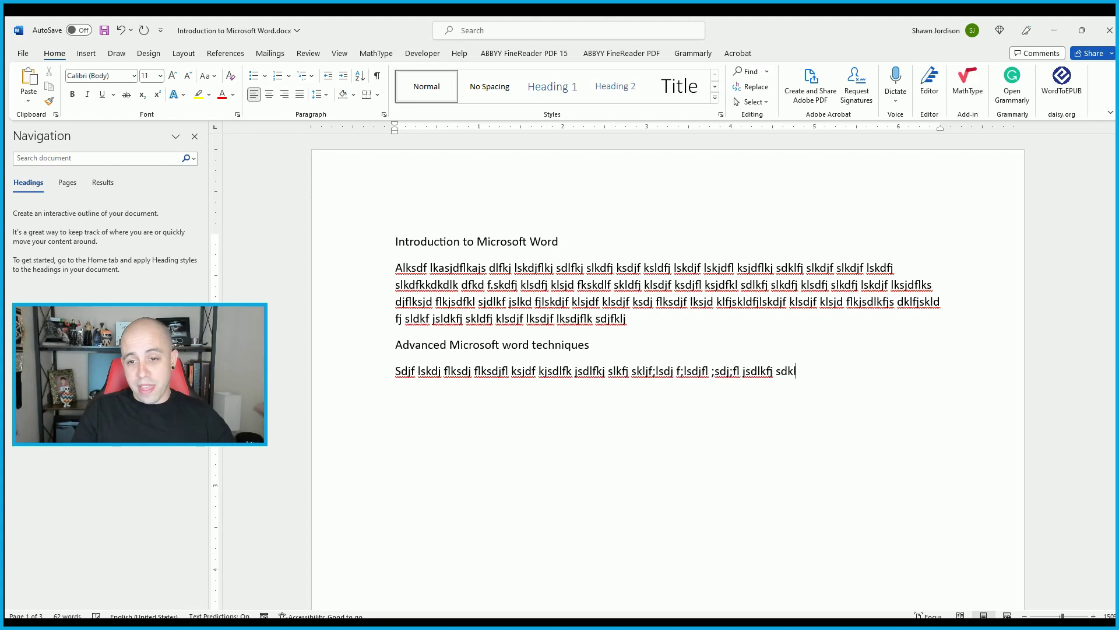
type("skj dlkasj flkasjfkl j")
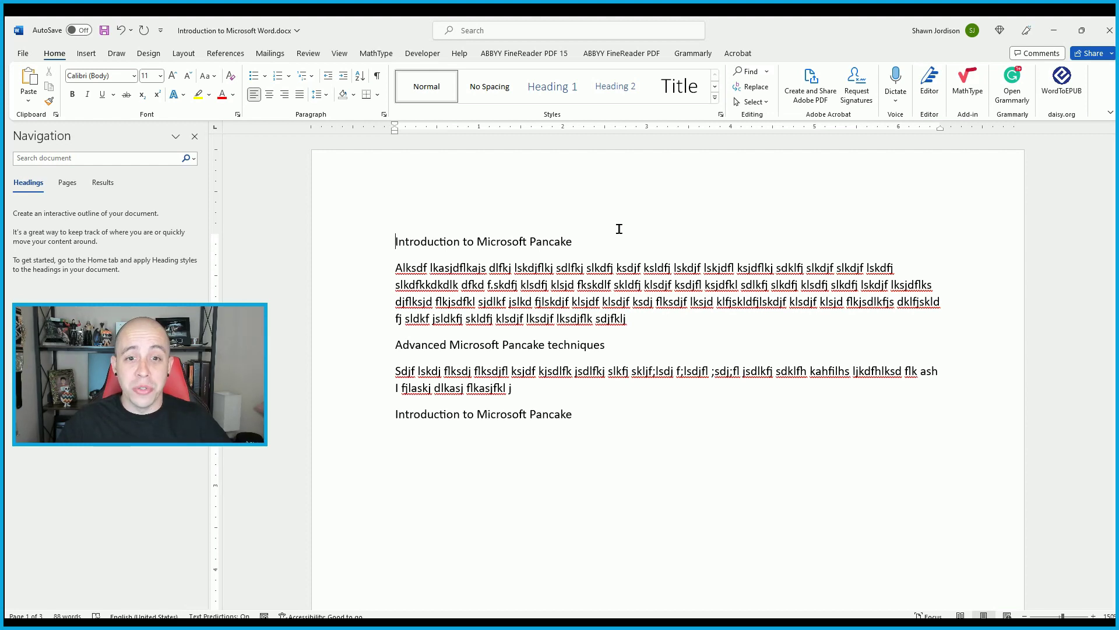
left_click(578, 97)
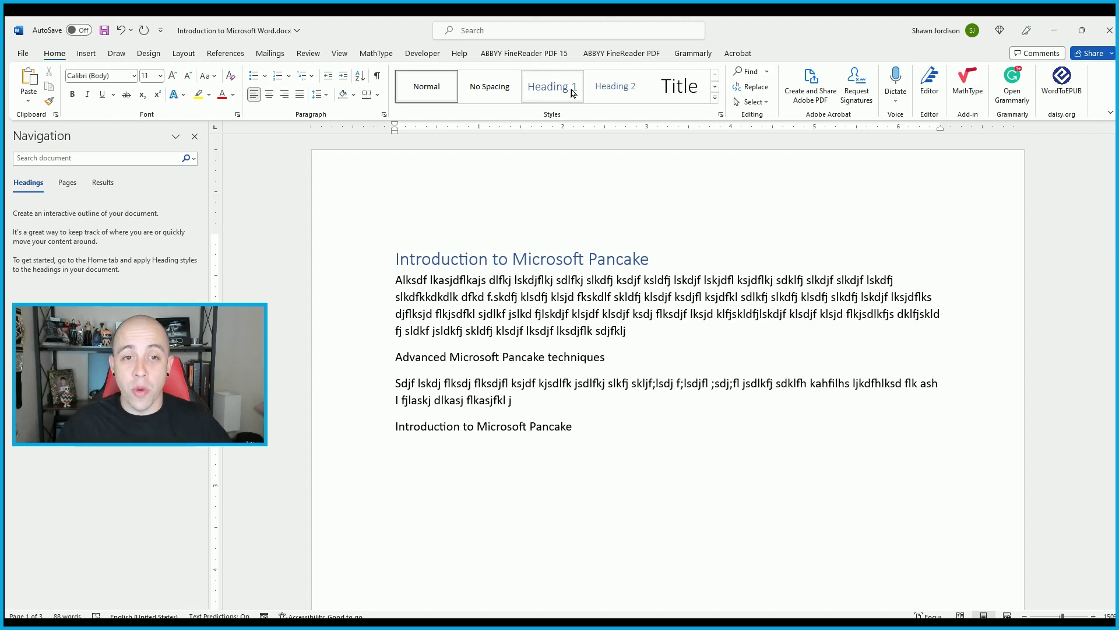
Apply Heading 1, Heading 2 and Heading 3 to the three title lines in turn
left_click_drag(571, 242, 386, 254)
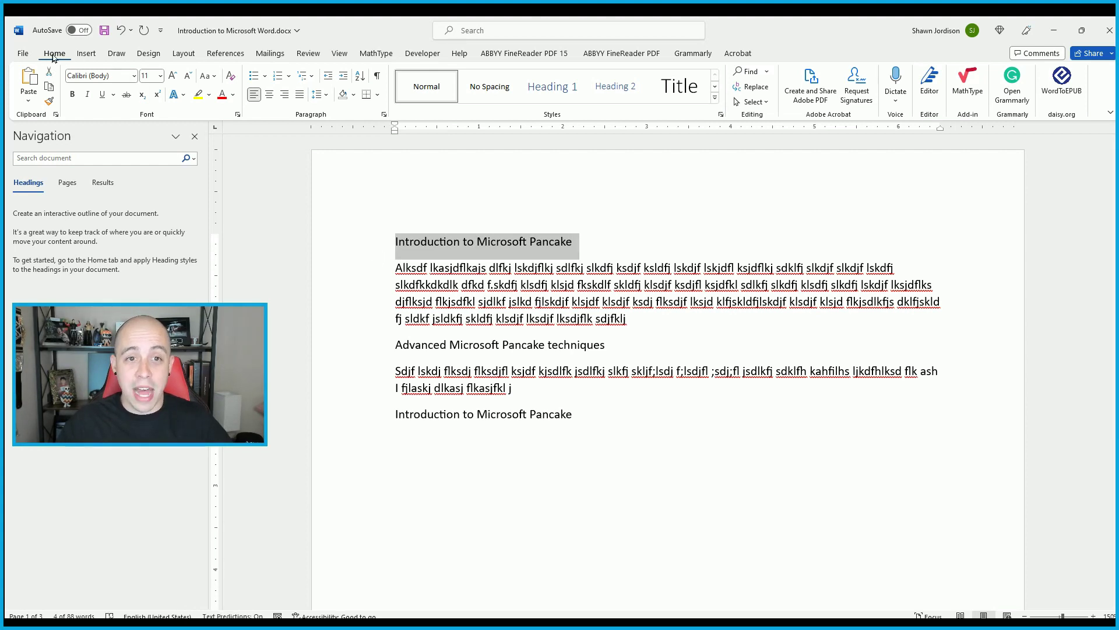
left_click(557, 94)
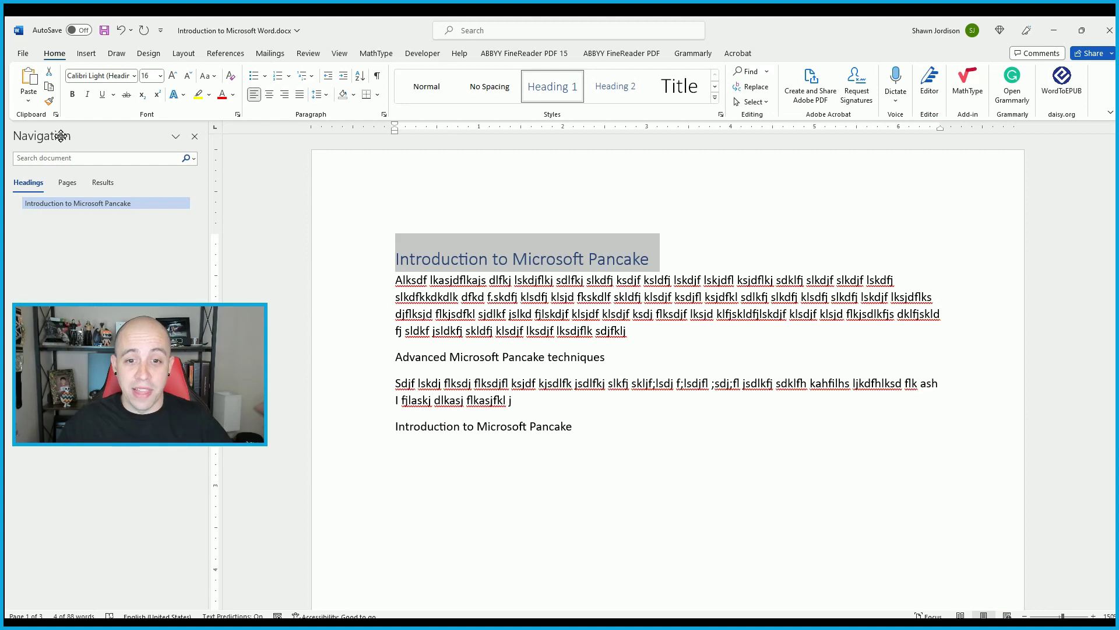
left_click_drag(595, 356, 383, 361)
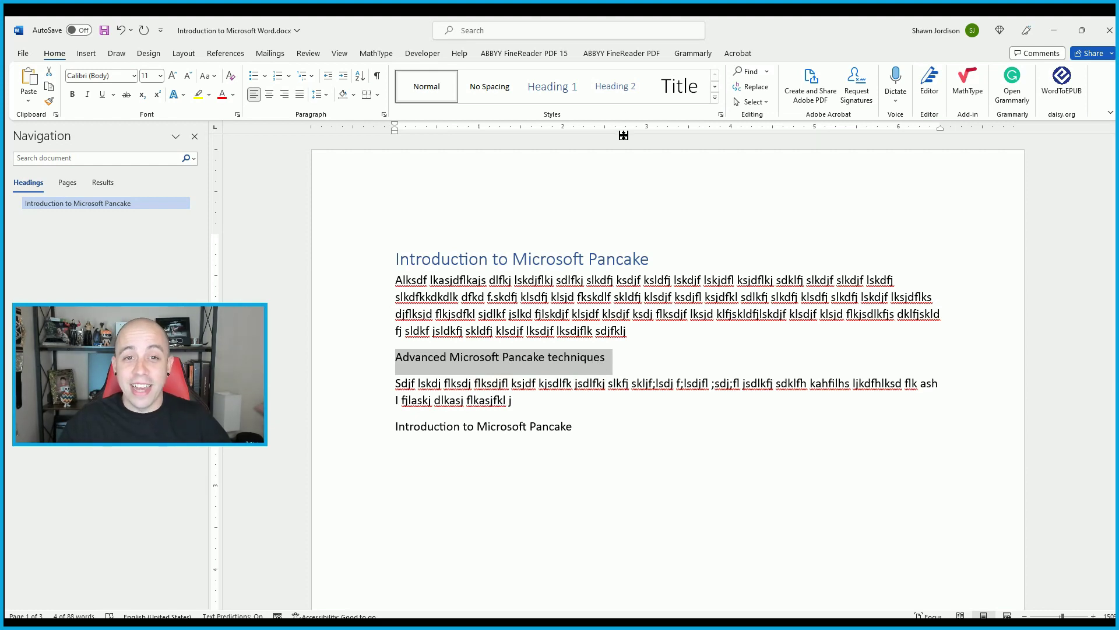
left_click(618, 89)
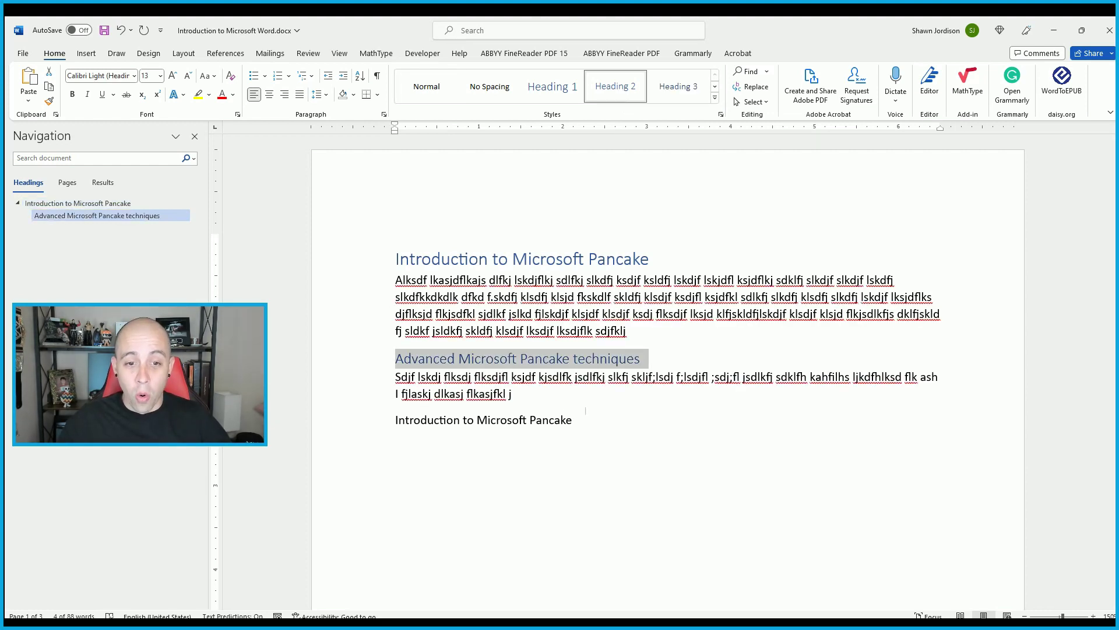
left_click_drag(397, 421, 645, 436)
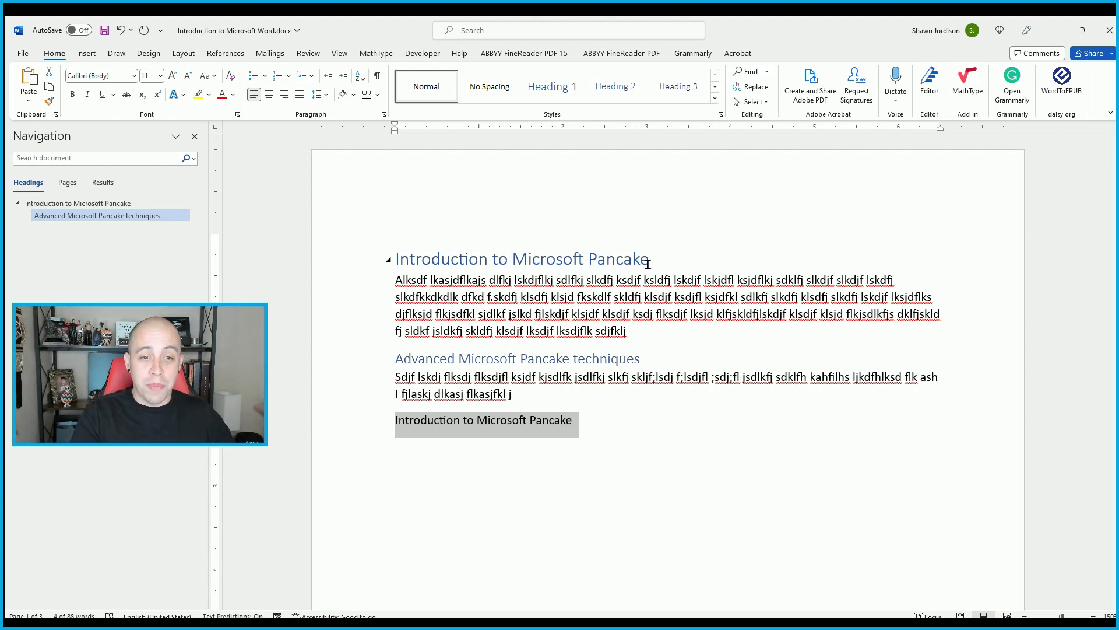
key("ctrl+alt+3")
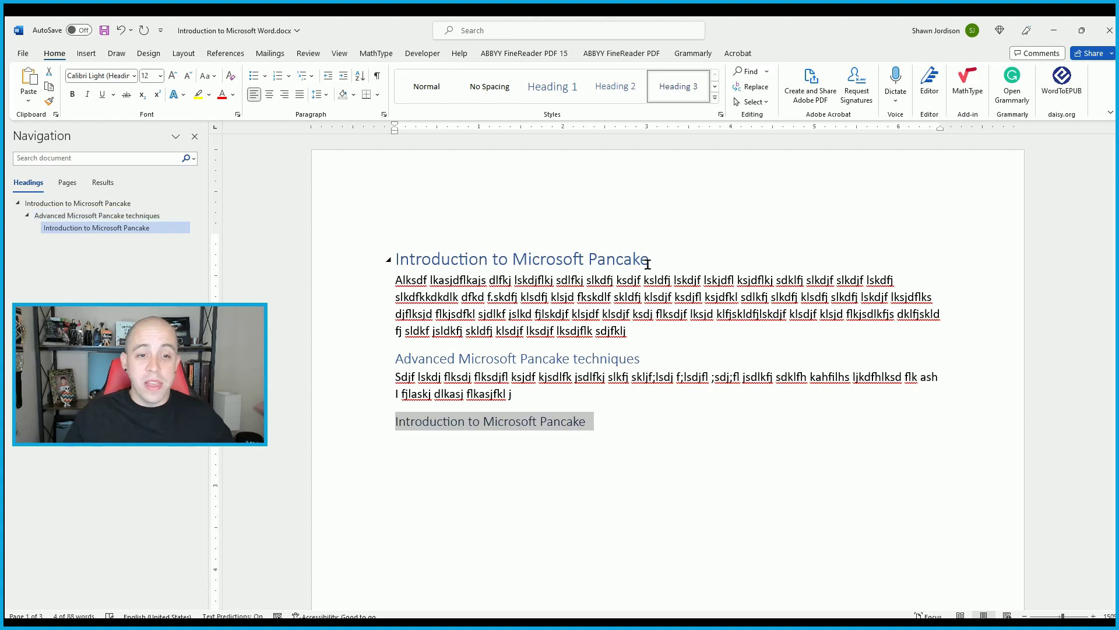
Check the headings in the Navigation pane, then select the first heading for font formatting
left_click(73, 203)
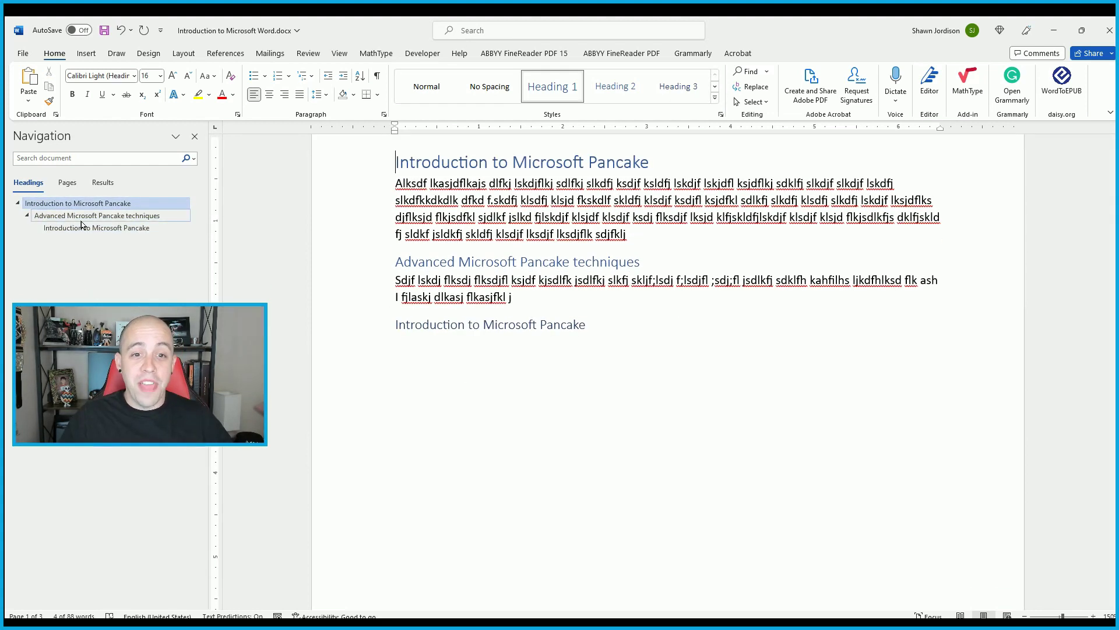
left_click(82, 227)
left_click(73, 203)
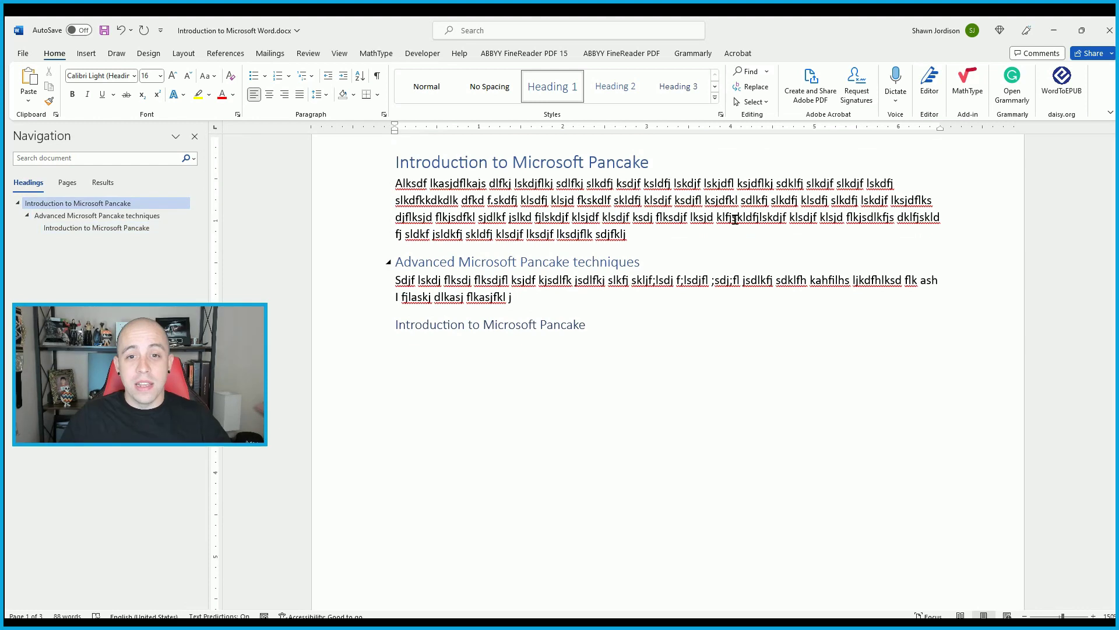
scroll(671, 183, "up", 3, "ctrl")
scroll(671, 185, "up", 3)
left_click_drag(647, 279, 357, 238)
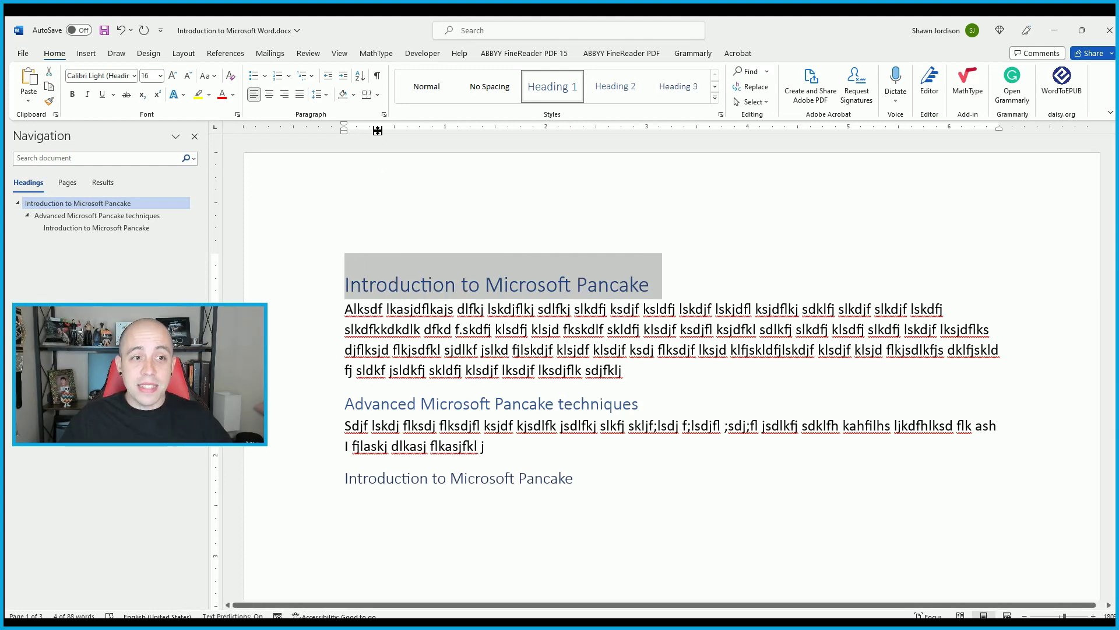
left_click(236, 113)
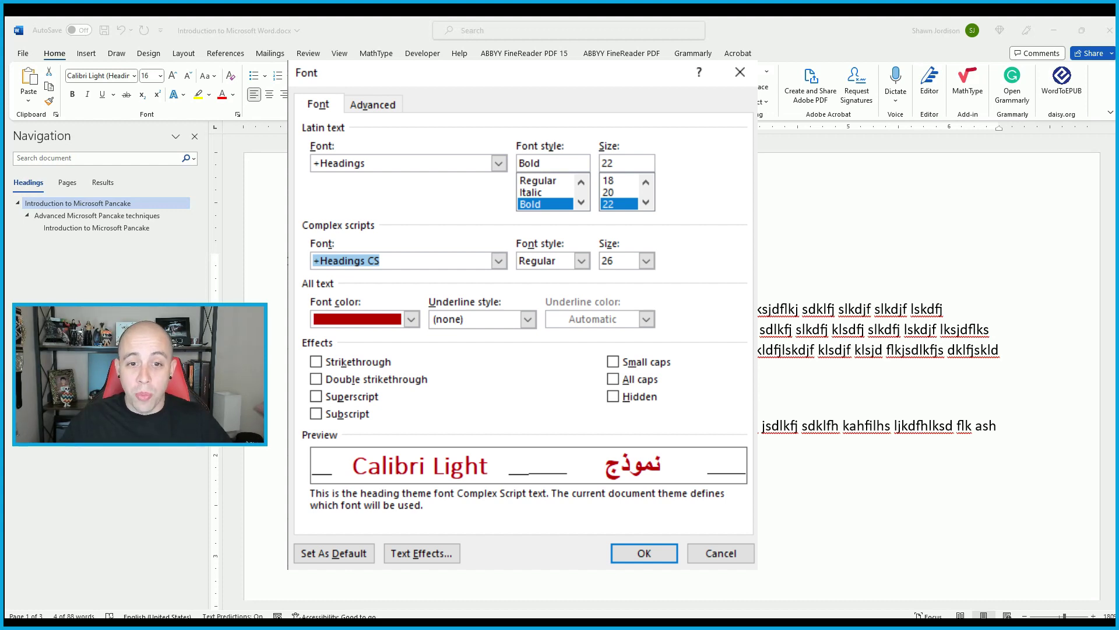
Apply bold 22 pt dark red to the title, then reselect the whole Introduction to Microsoft Pancake title
key("Return")
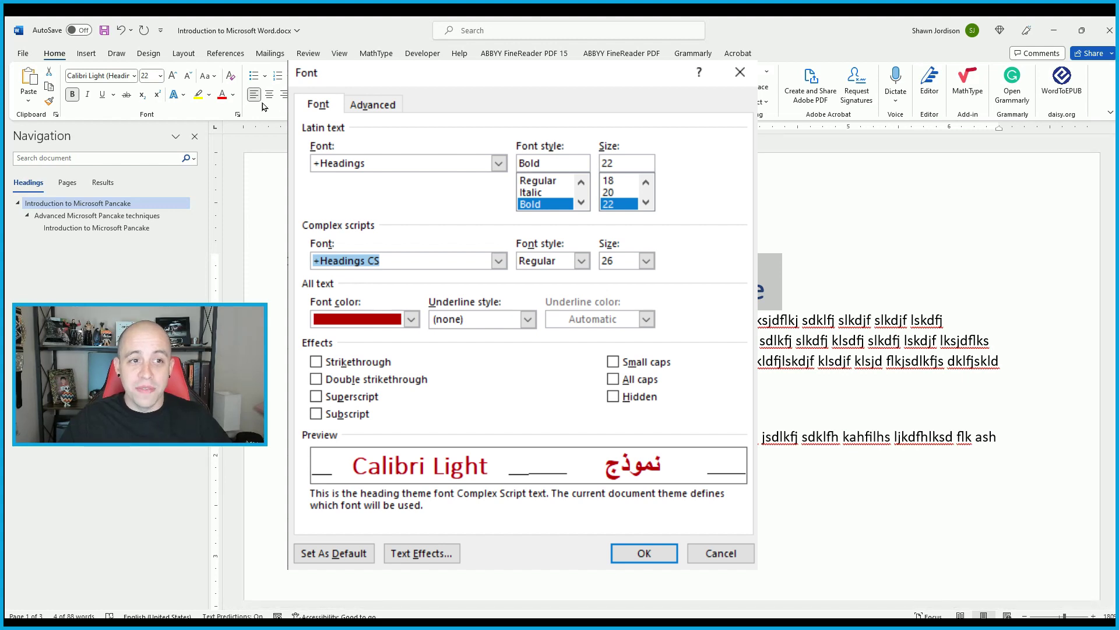
key("Escape")
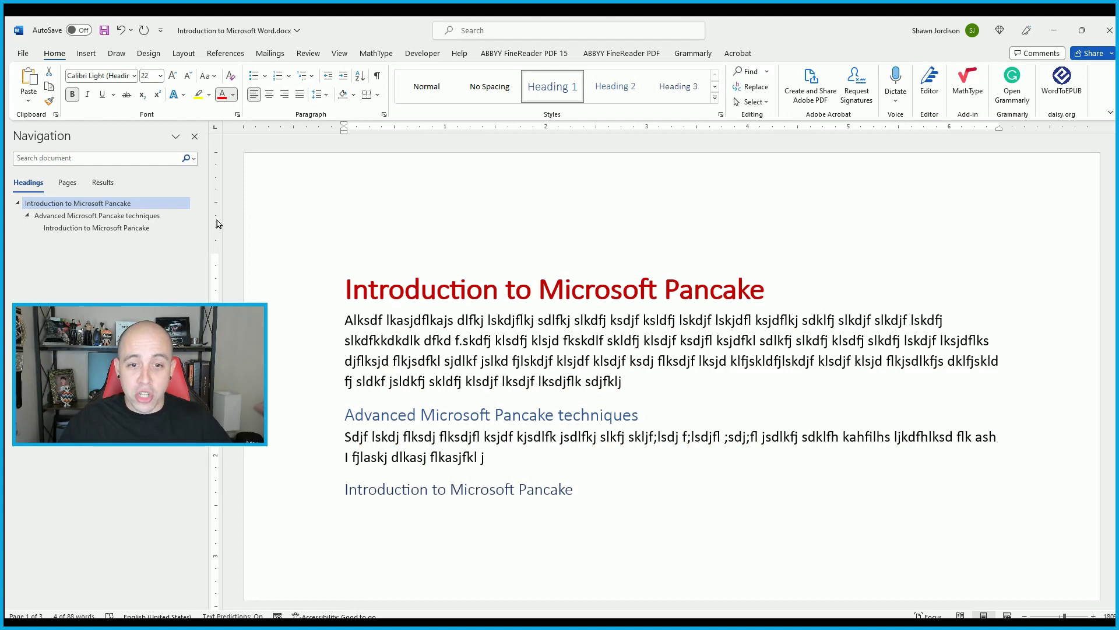
left_click(564, 291)
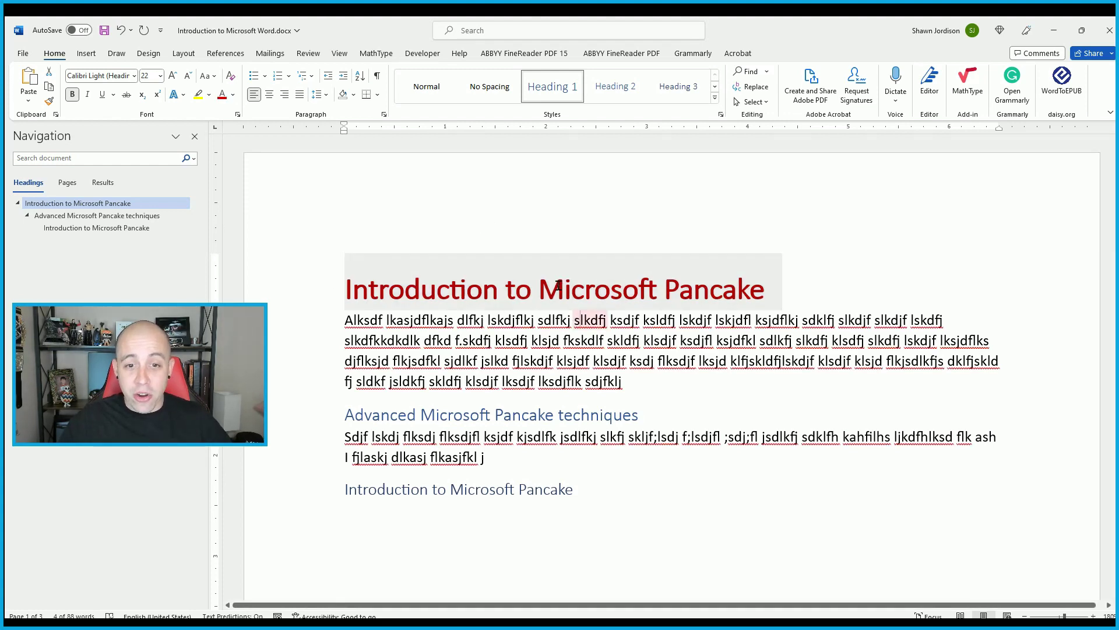
left_click_drag(784, 280, 346, 290)
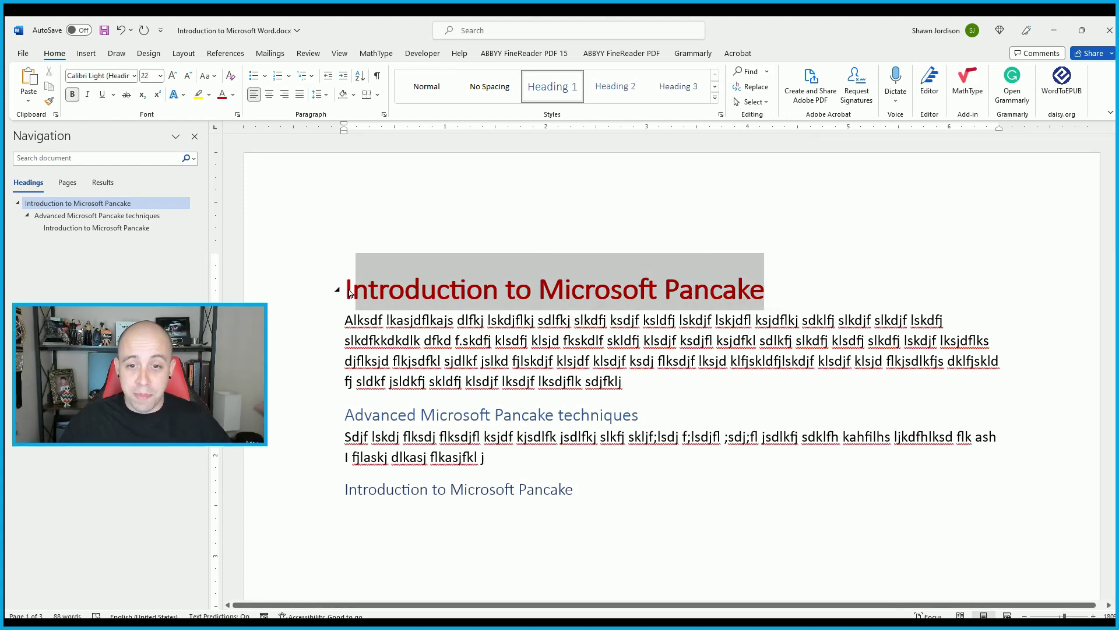
left_click(402, 340)
left_click(378, 289)
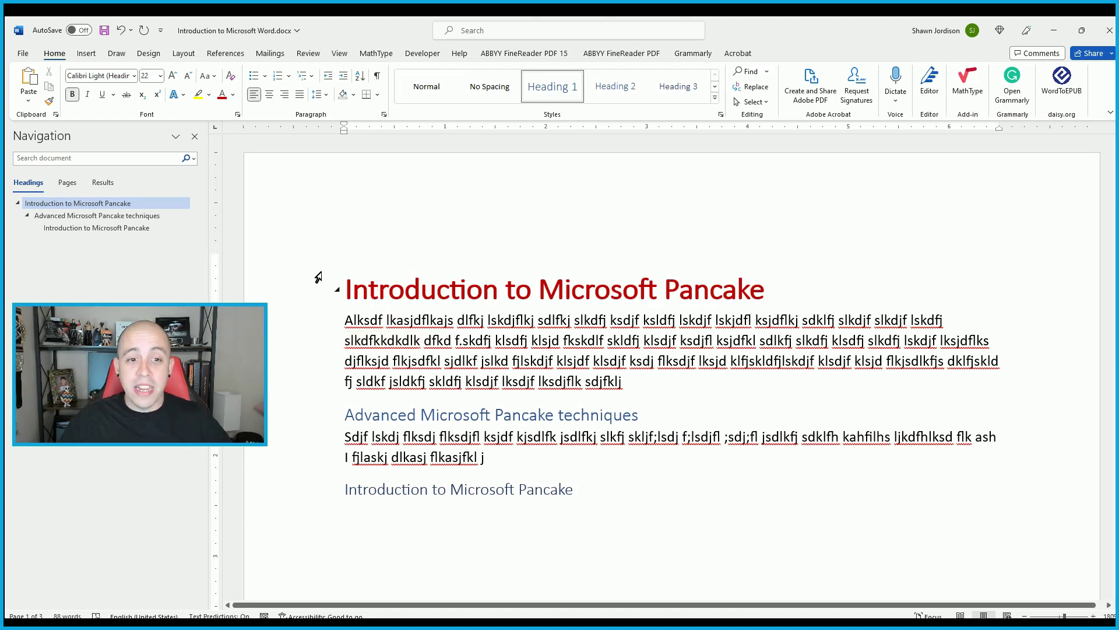
left_click_drag(346, 286, 782, 276)
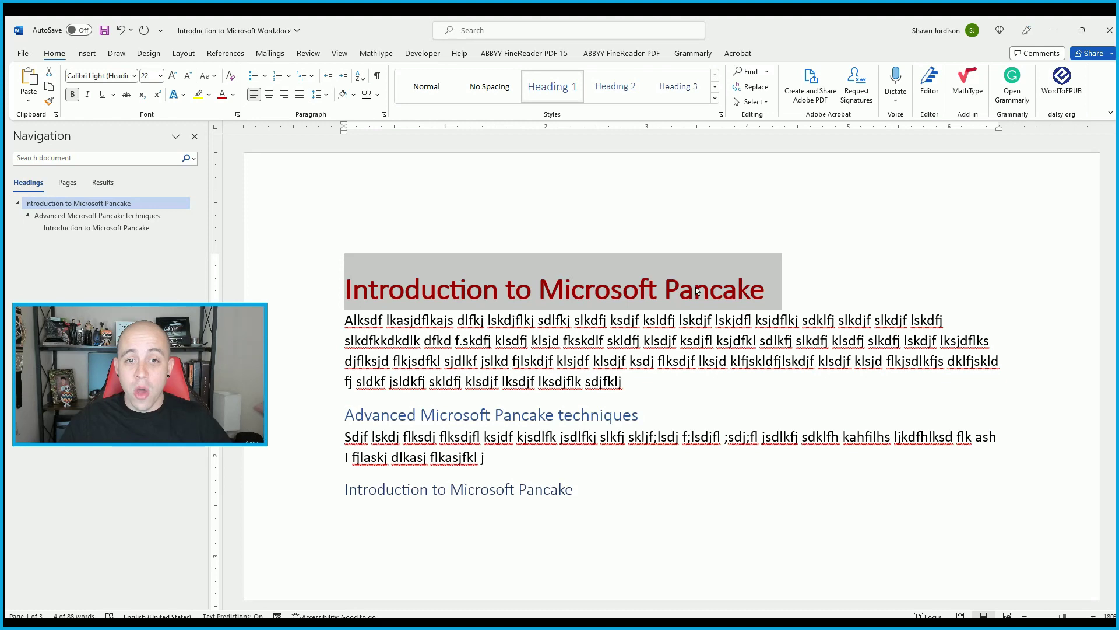
Style the third Introduction to Microsoft Pancake line as Heading 1 and select the first body paragraph
right_click(566, 88)
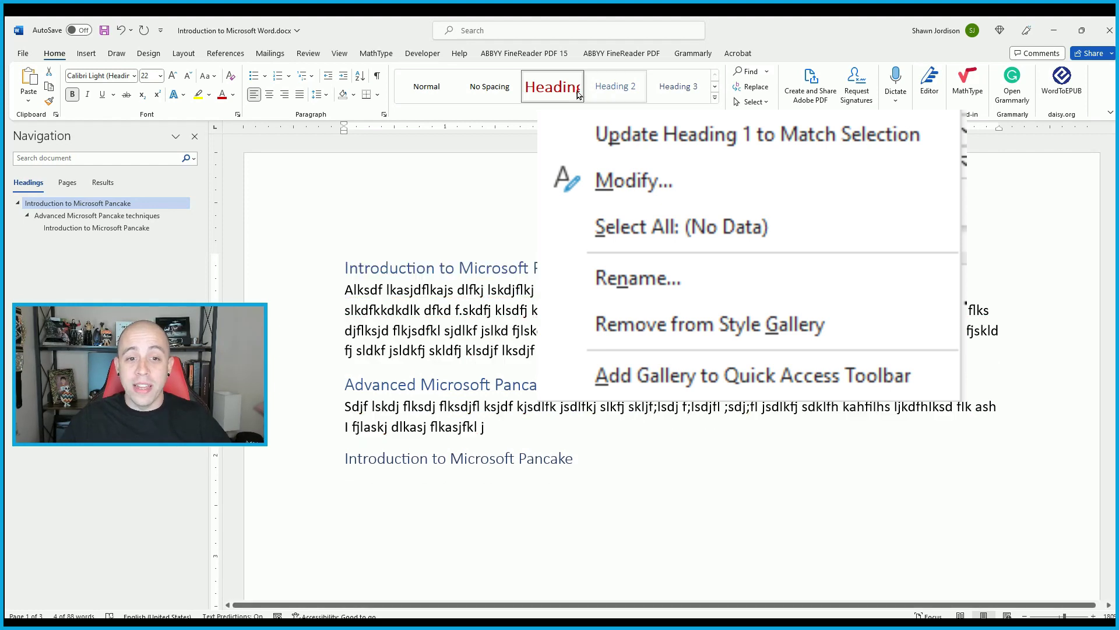
left_click(289, 493)
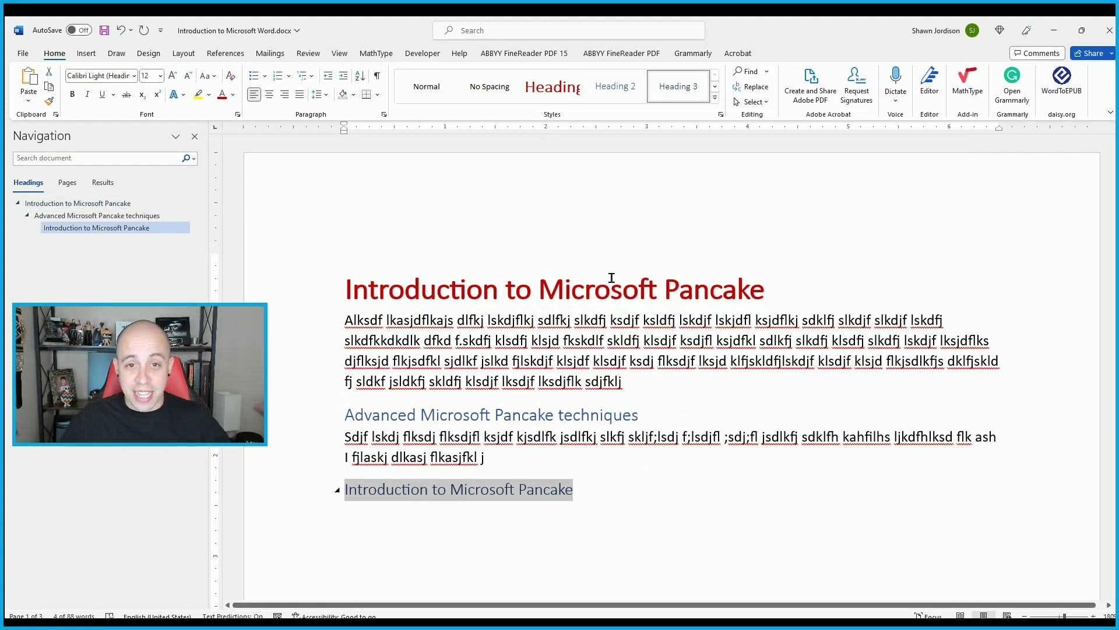
left_click(553, 87)
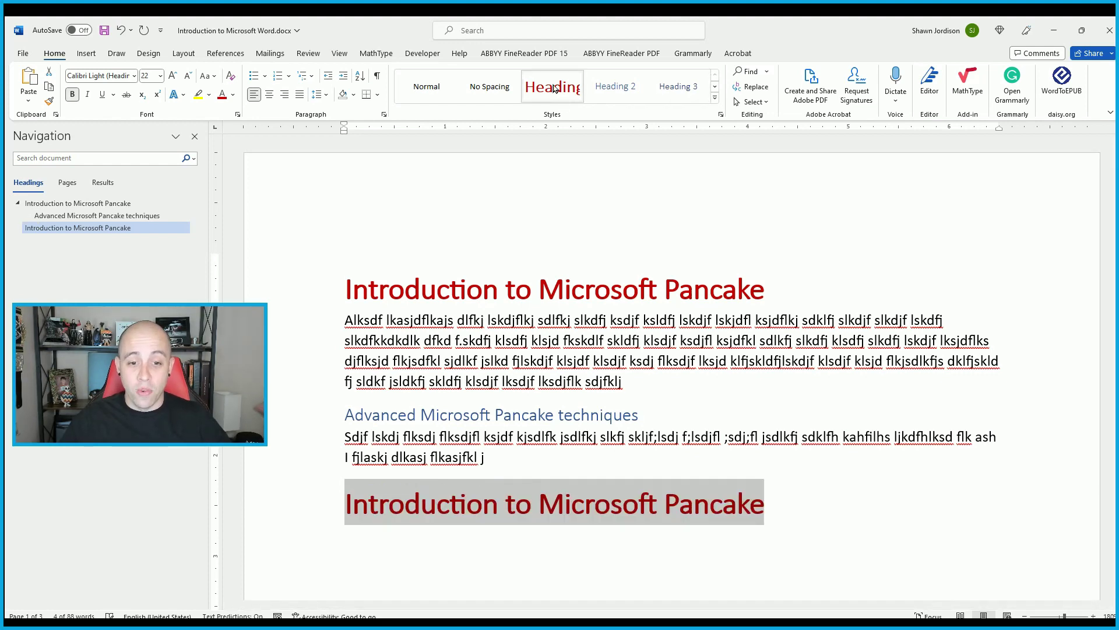
left_click(622, 289)
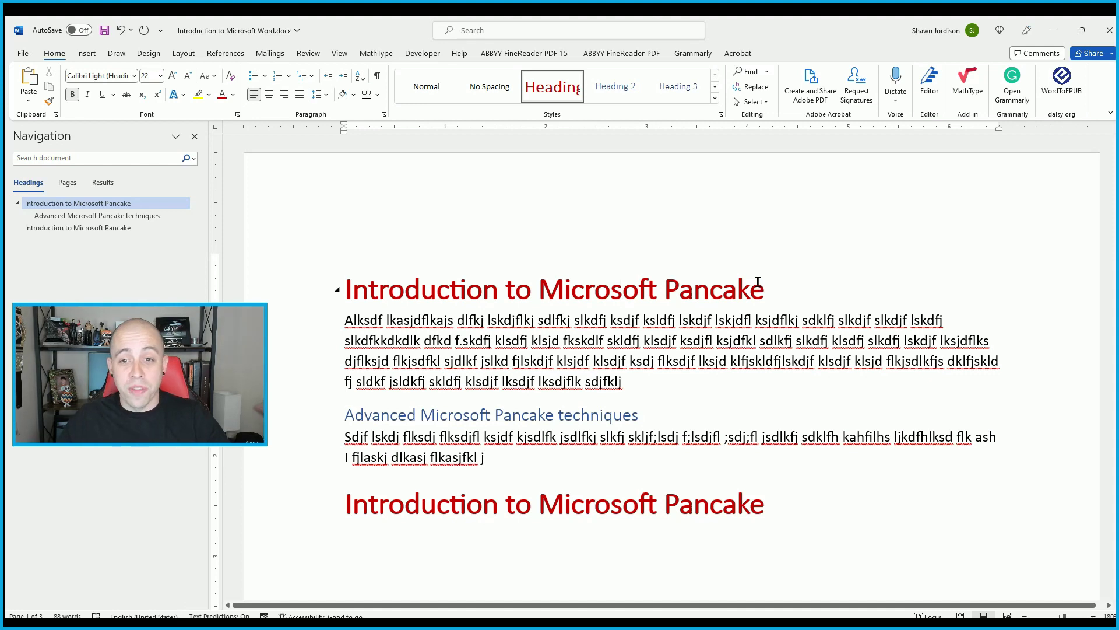
left_click_drag(624, 382, 324, 322)
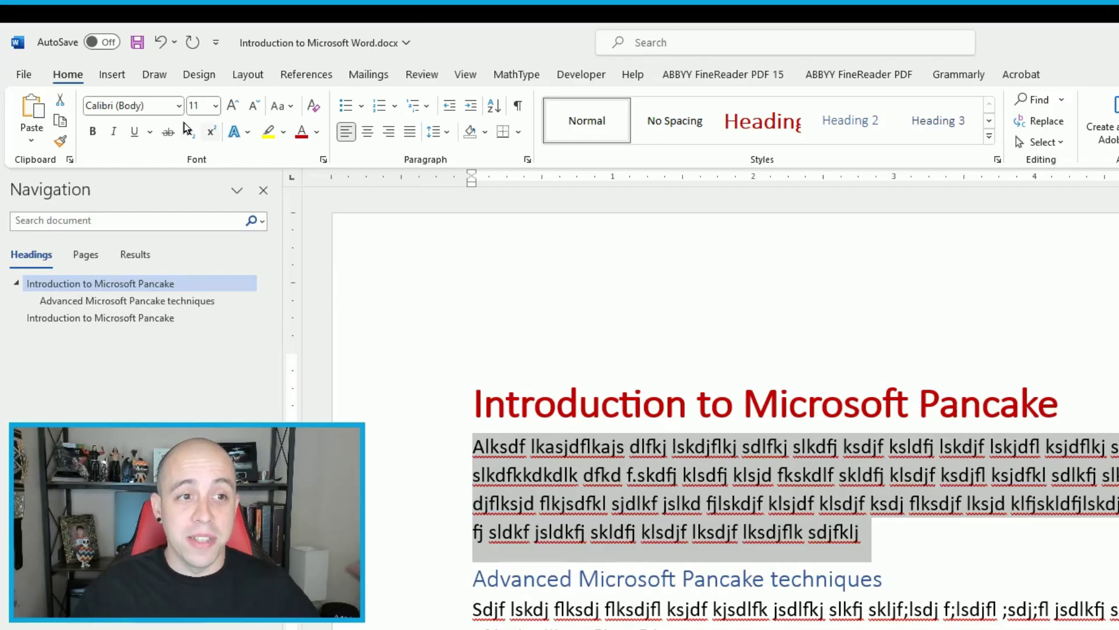
left_click(174, 108)
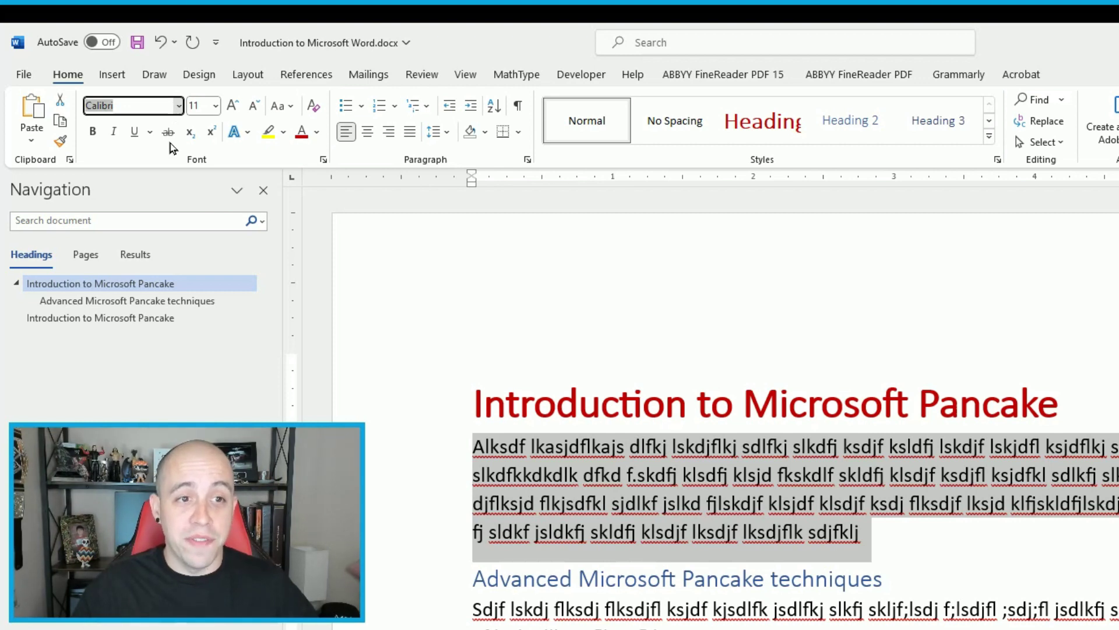
Change the first body paragraph's font to Arial Black at 12 pt
left_click(178, 105)
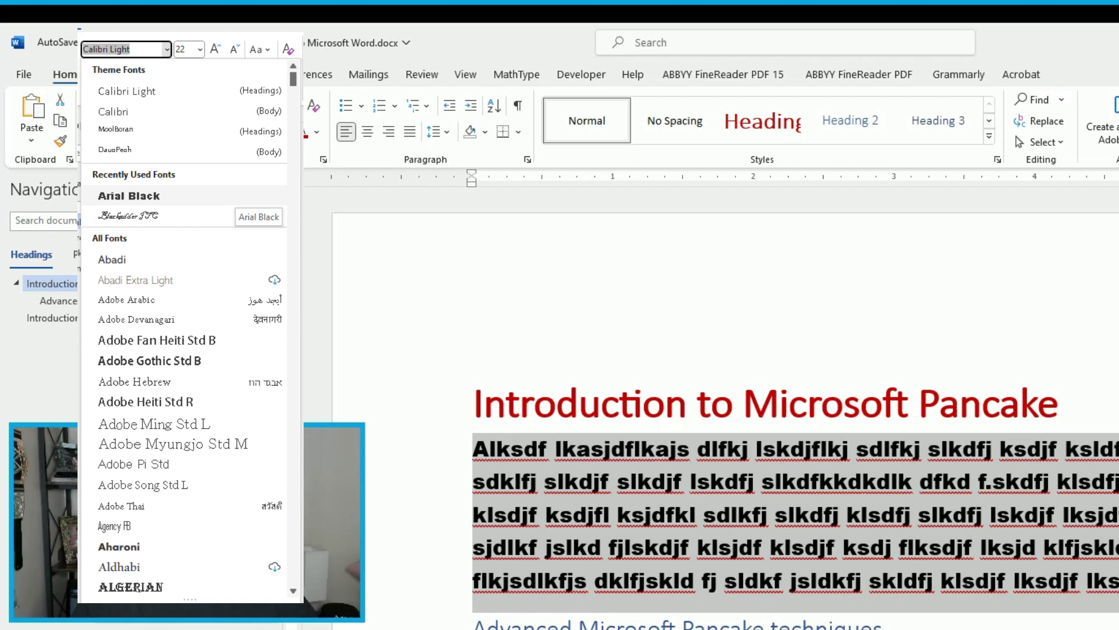
left_click(198, 194)
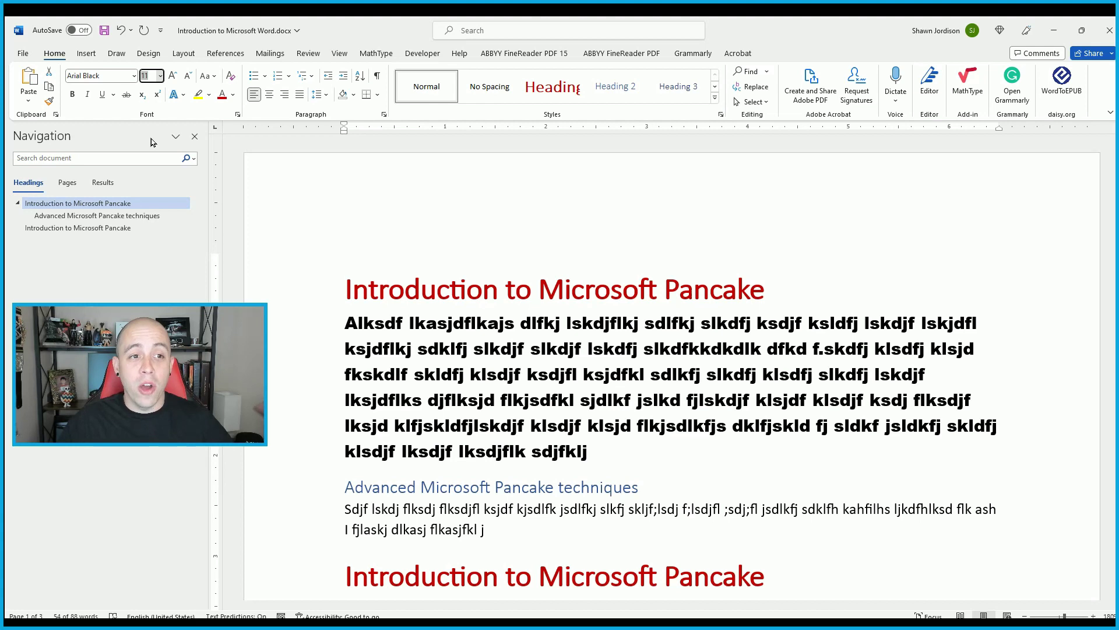
key("ctrl+shift+Down")
left_click_drag(588, 451, 317, 320)
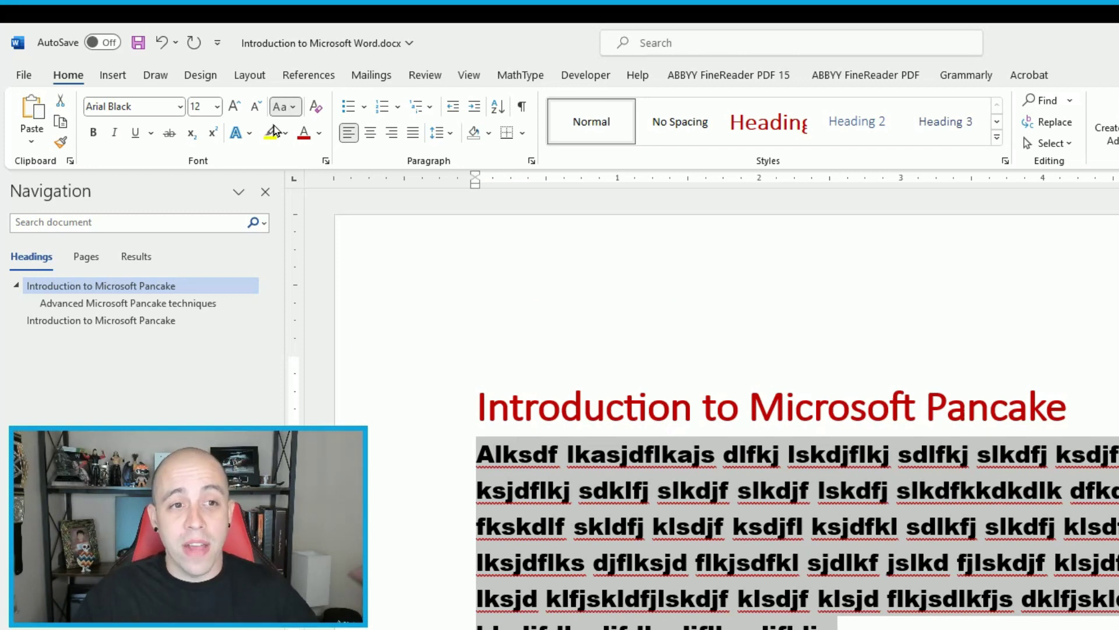
left_click(281, 107)
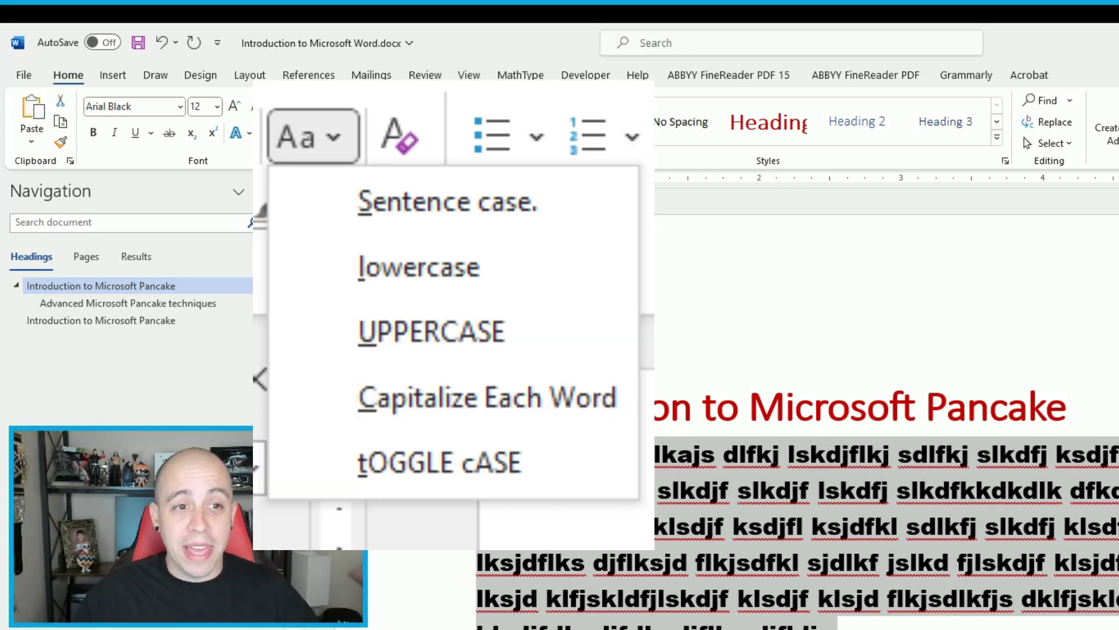
left_click(291, 169)
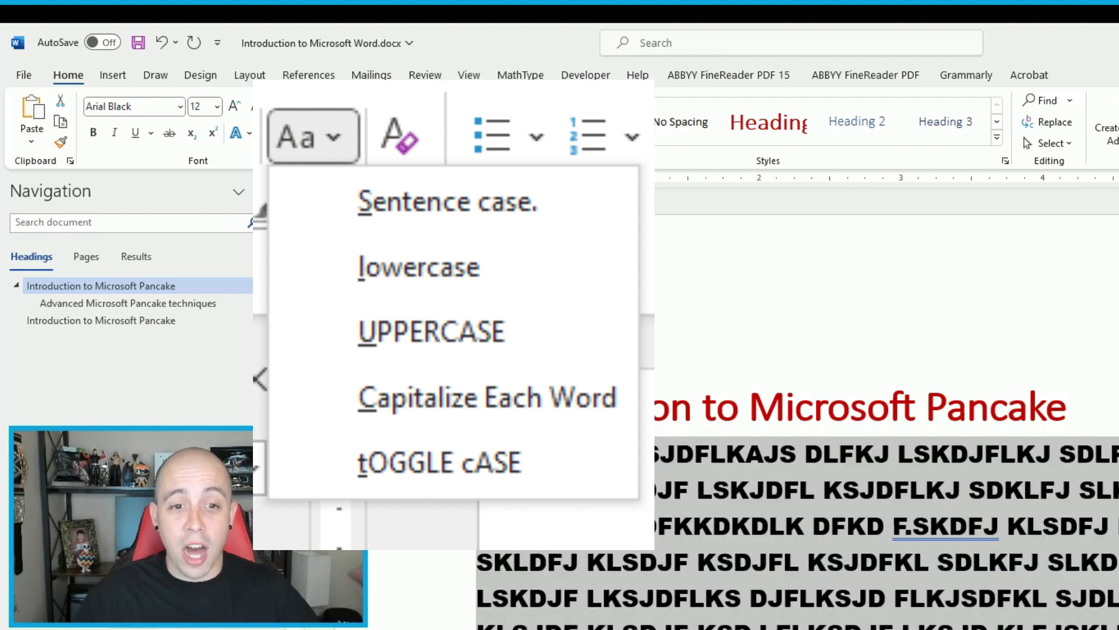
key("shift+F3")
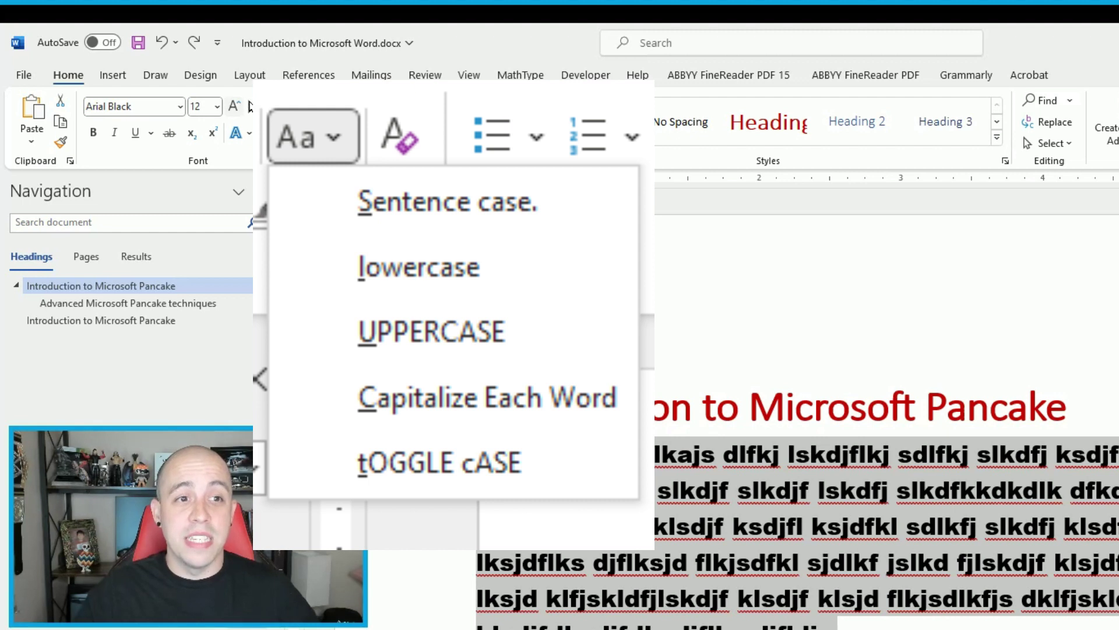
left_click(251, 108)
left_click(251, 108)
left_click(231, 105)
left_click(232, 105)
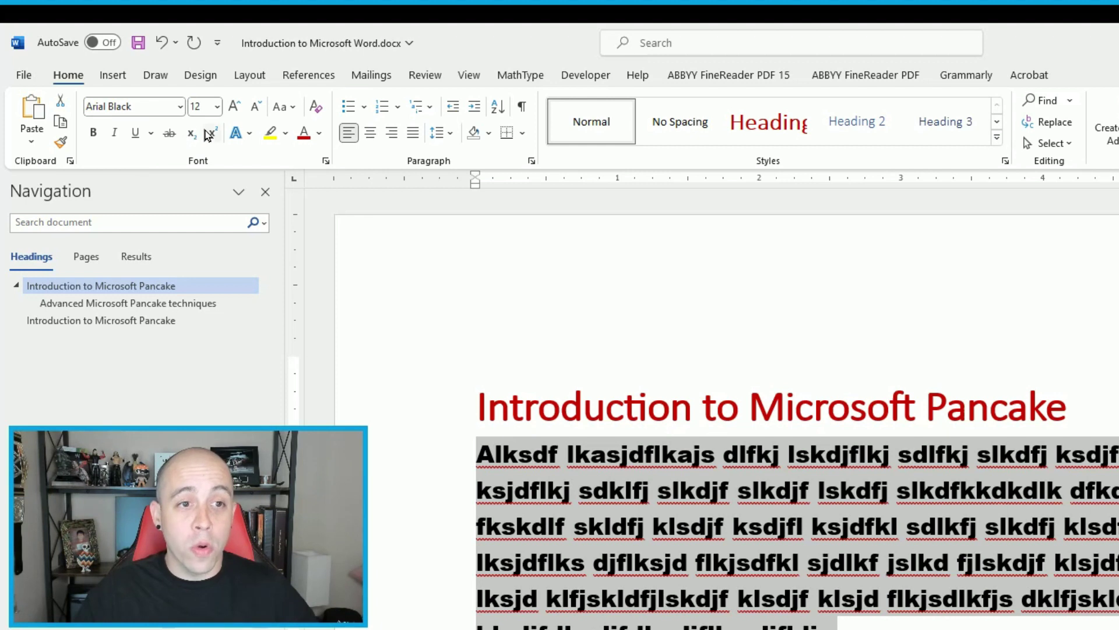
left_click(270, 133)
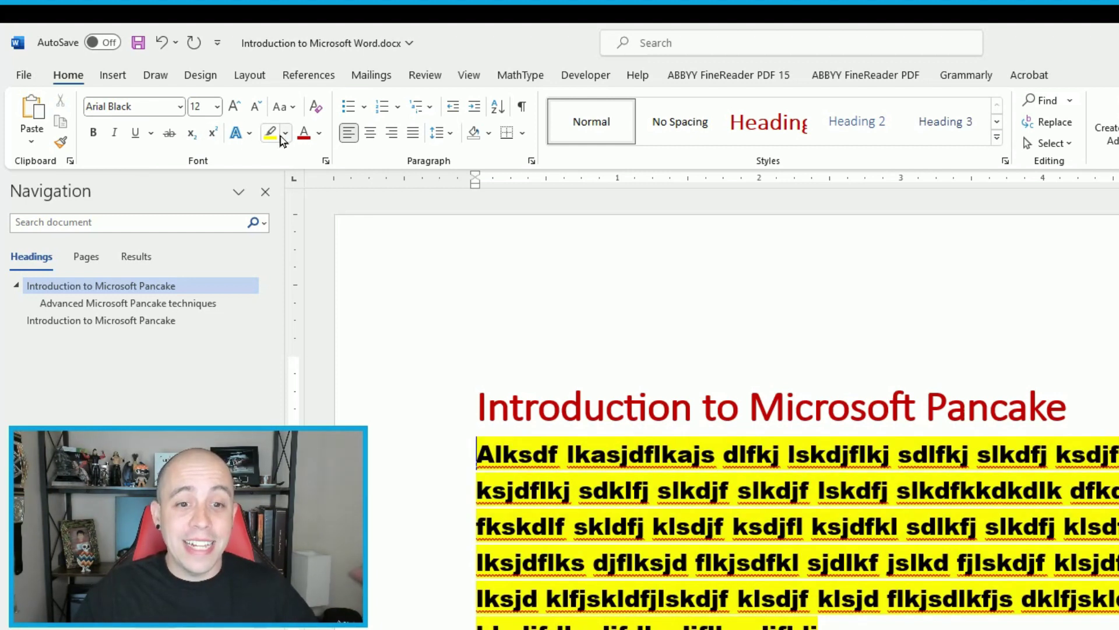
left_click(284, 134)
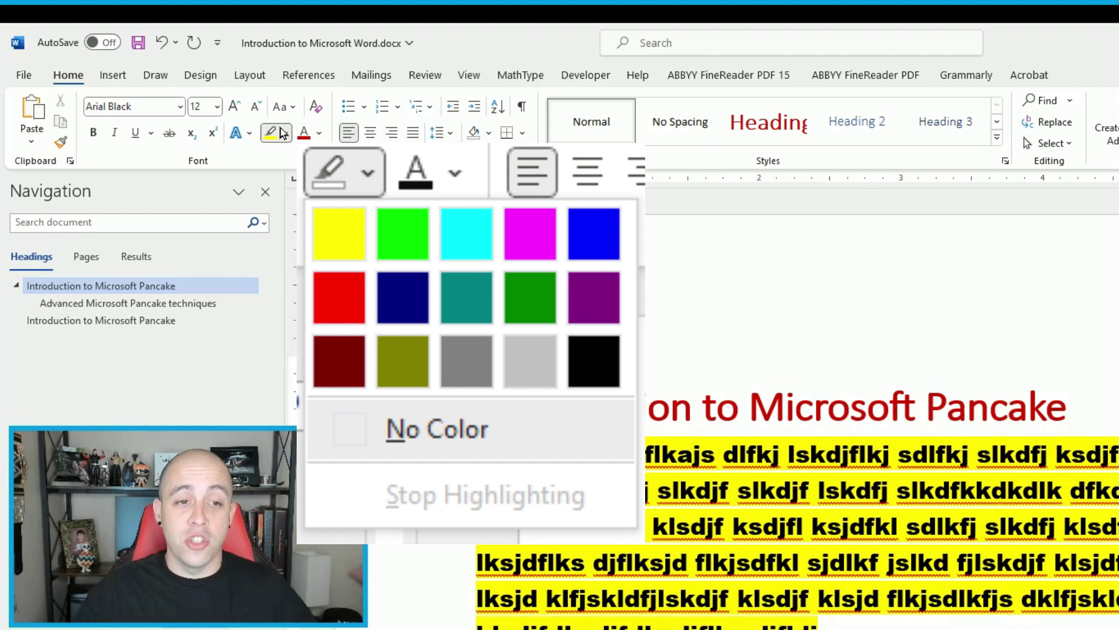
left_click(284, 155)
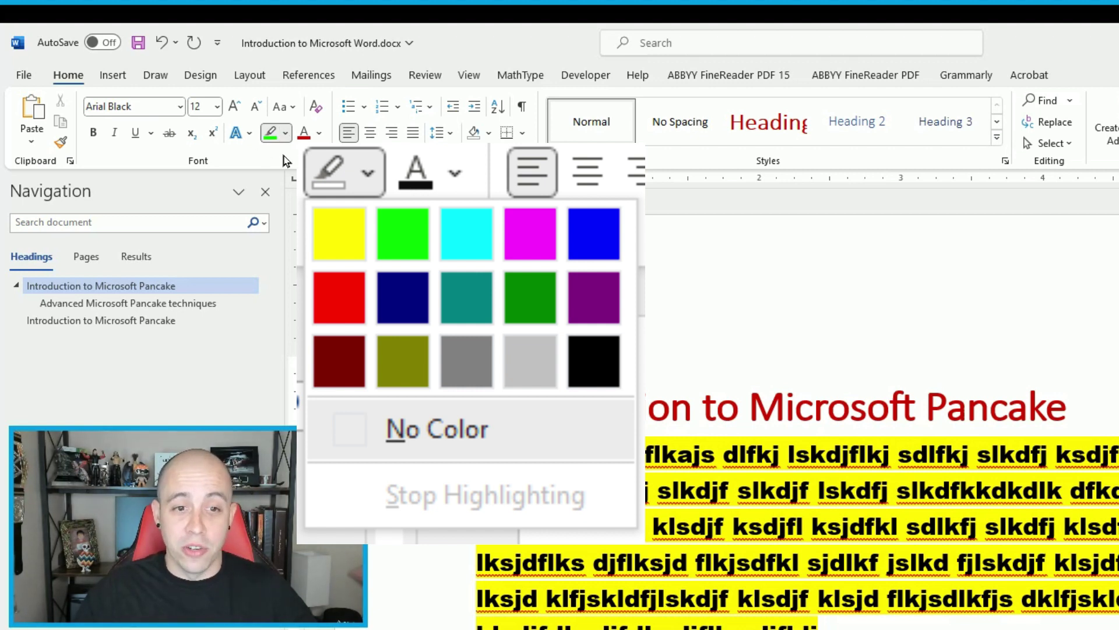
left_click(286, 133)
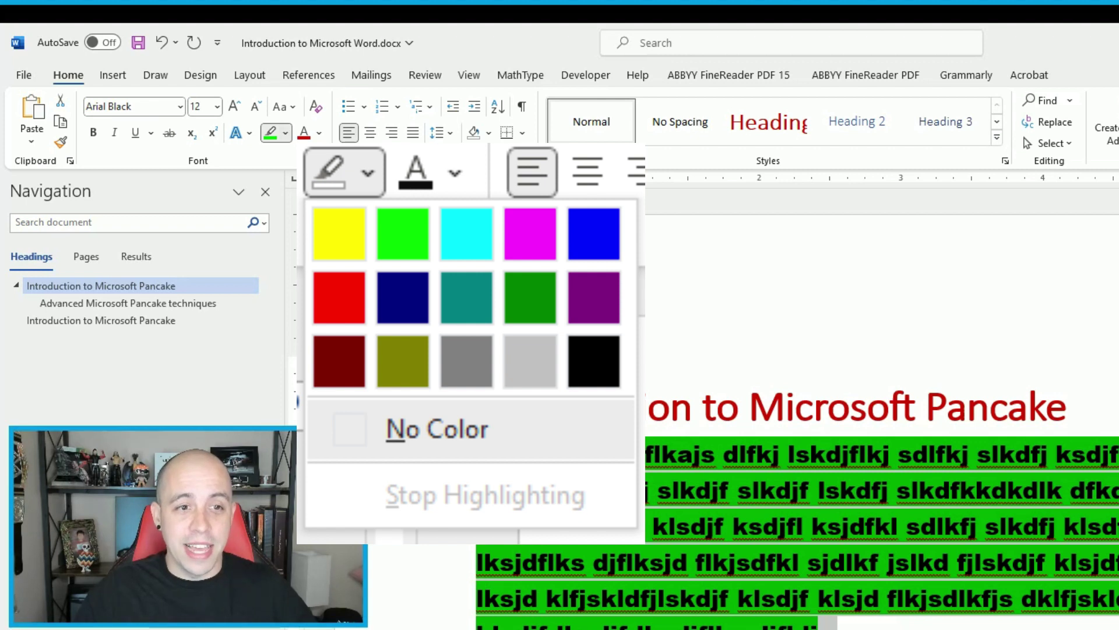
key("ctrl+z")
scroll(874, 467, "down", 2)
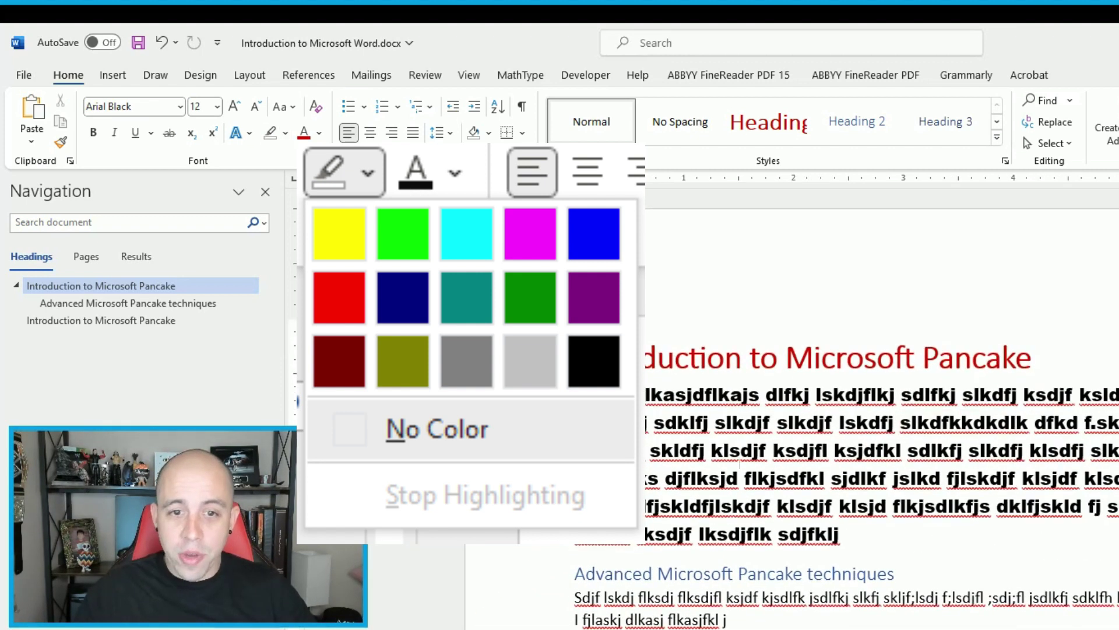
key("ctrl+a")
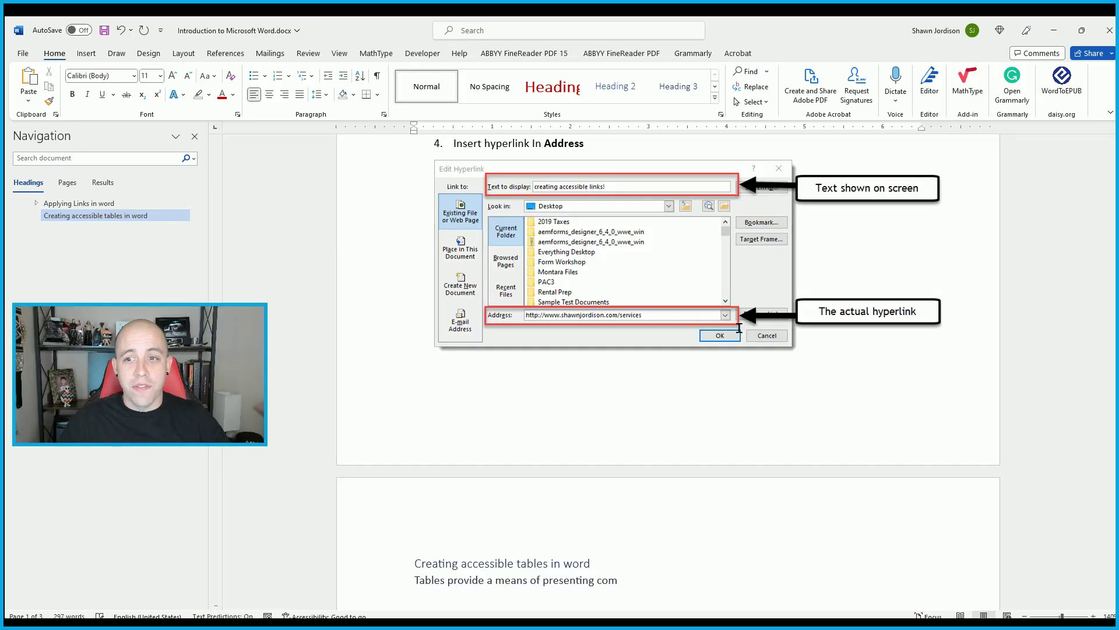
Make the 'Applying Links in word' line a Heading 1
scroll(529, 226, "up", 10)
left_click(529, 225)
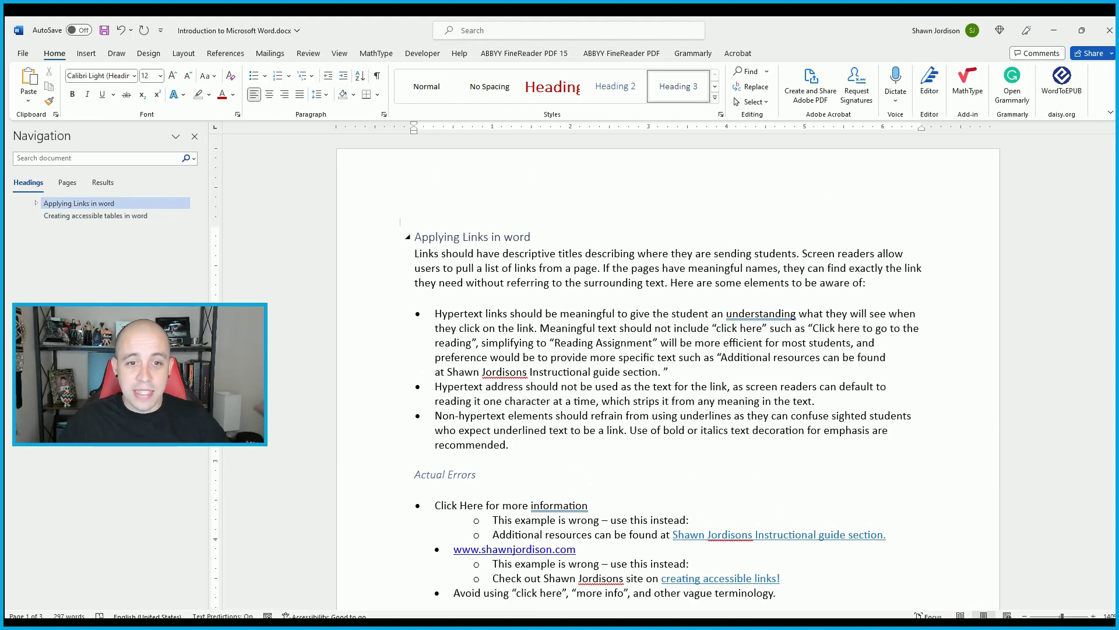
left_click(395, 230)
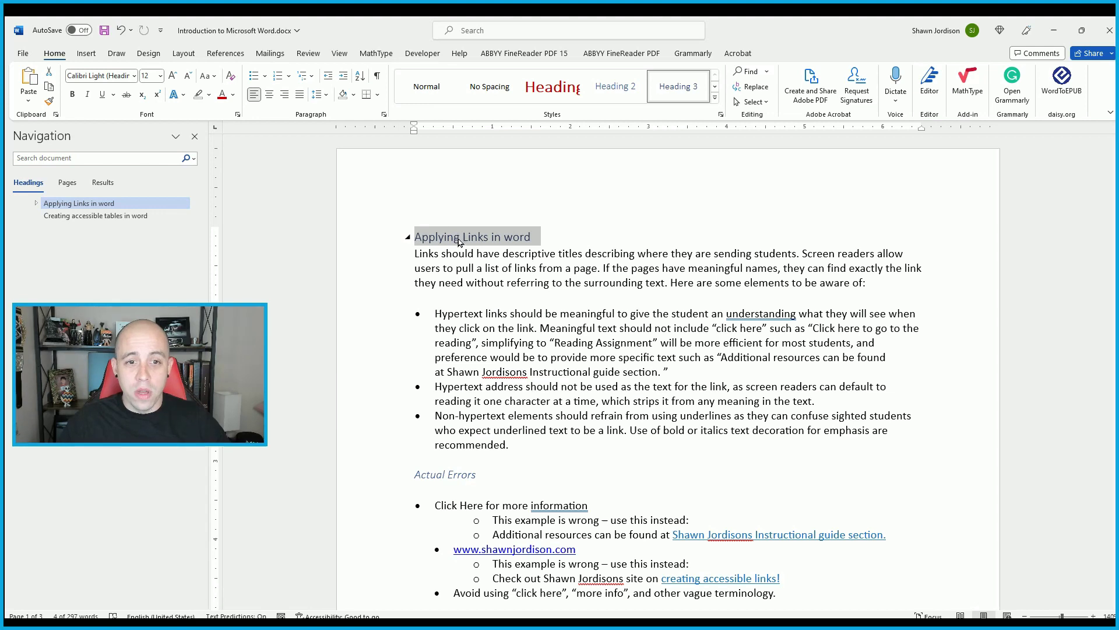
left_click(552, 83)
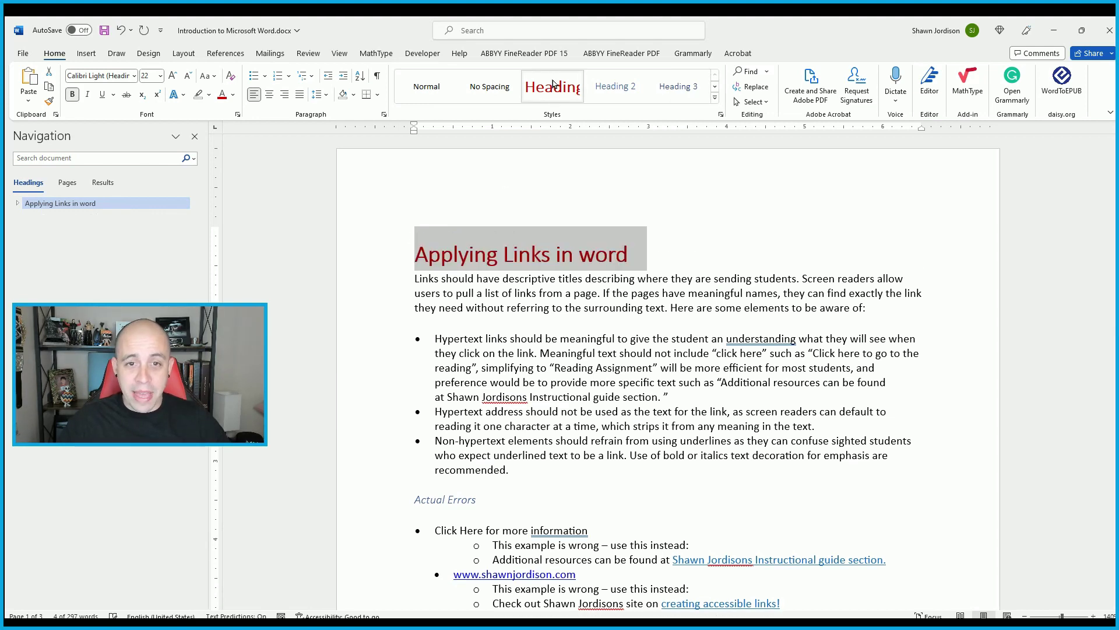
Make the 'Actual Errors' line a Heading 2
scroll(555, 280, "down", 3)
left_click(445, 356)
left_click(444, 370)
triple_click(445, 371)
left_click(615, 86)
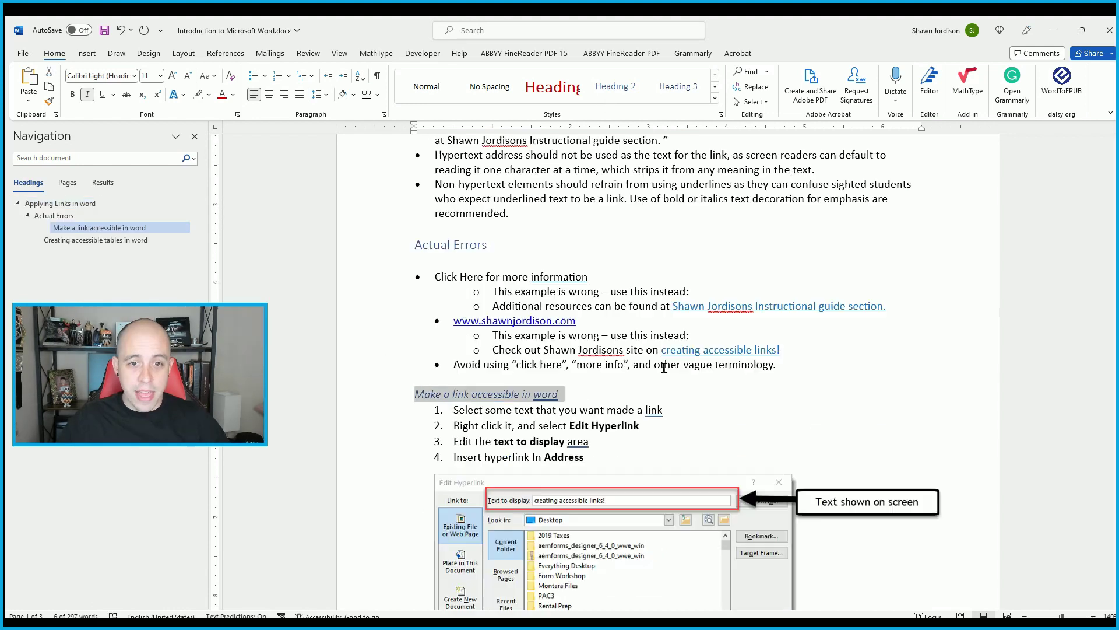
scroll(637, 353, "up", 4)
left_click(636, 353)
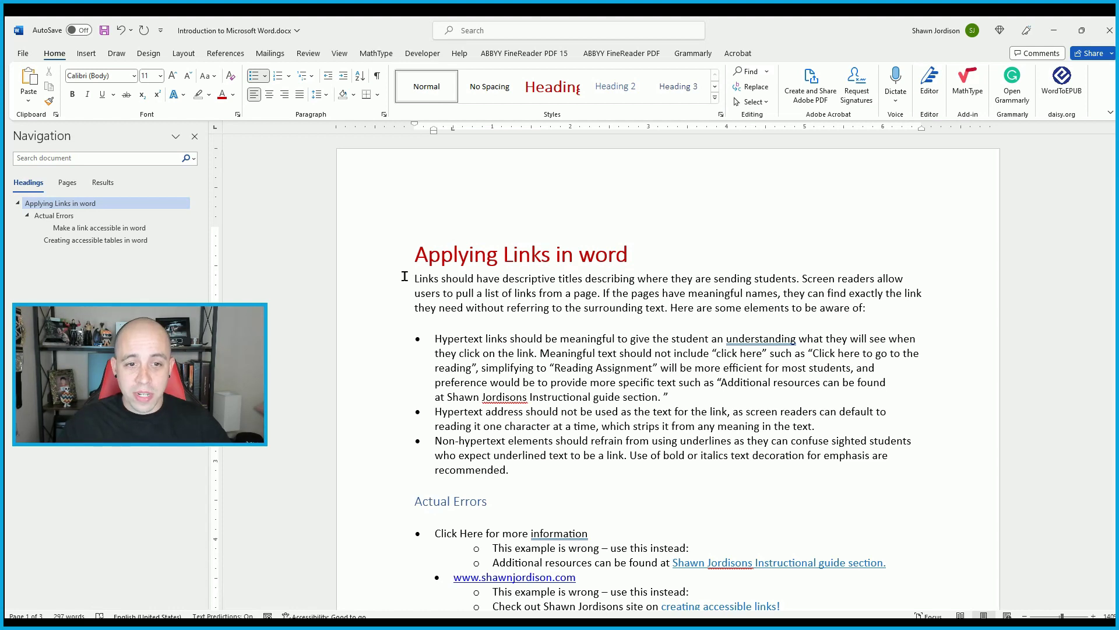
Widen the line spacing of the paragraph beginning 'Links should have'
triple_click(585, 278)
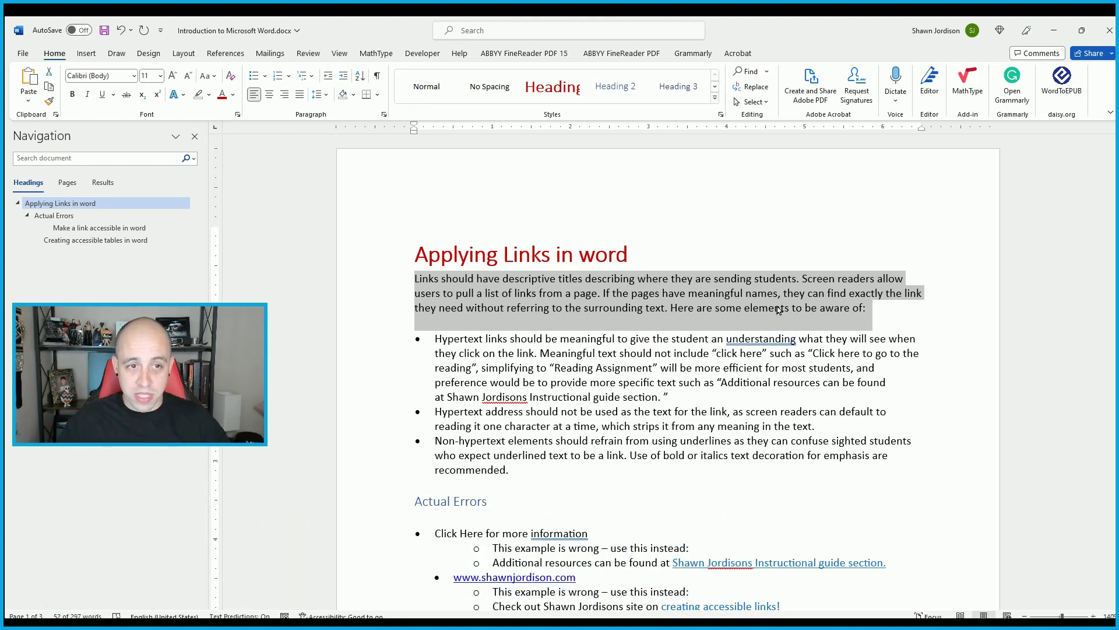
left_click(321, 93)
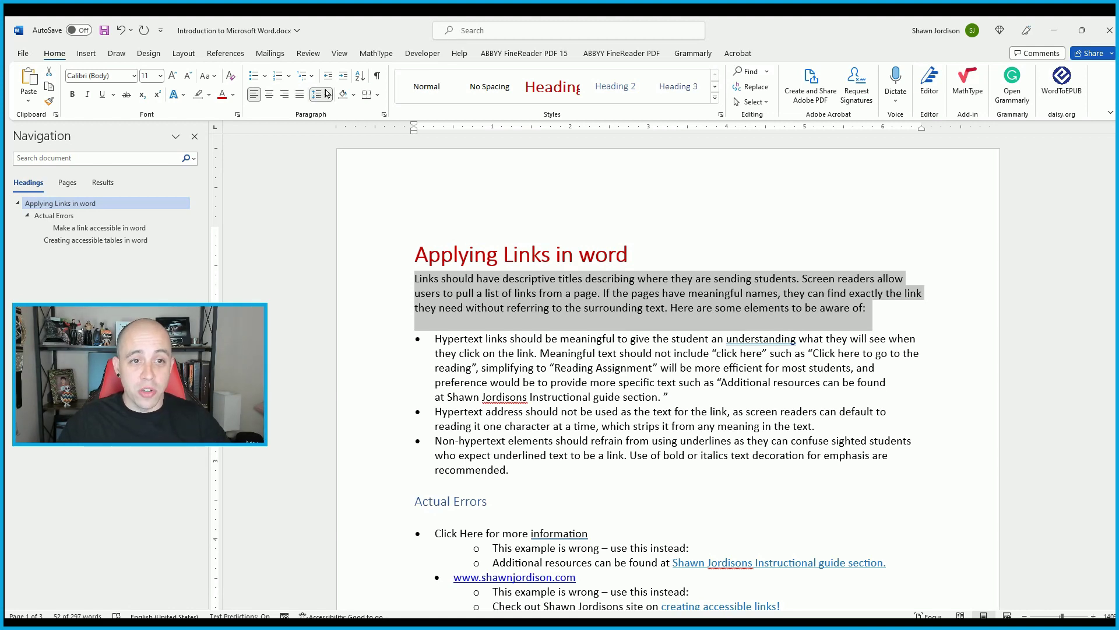
left_click(358, 125)
left_click(321, 94)
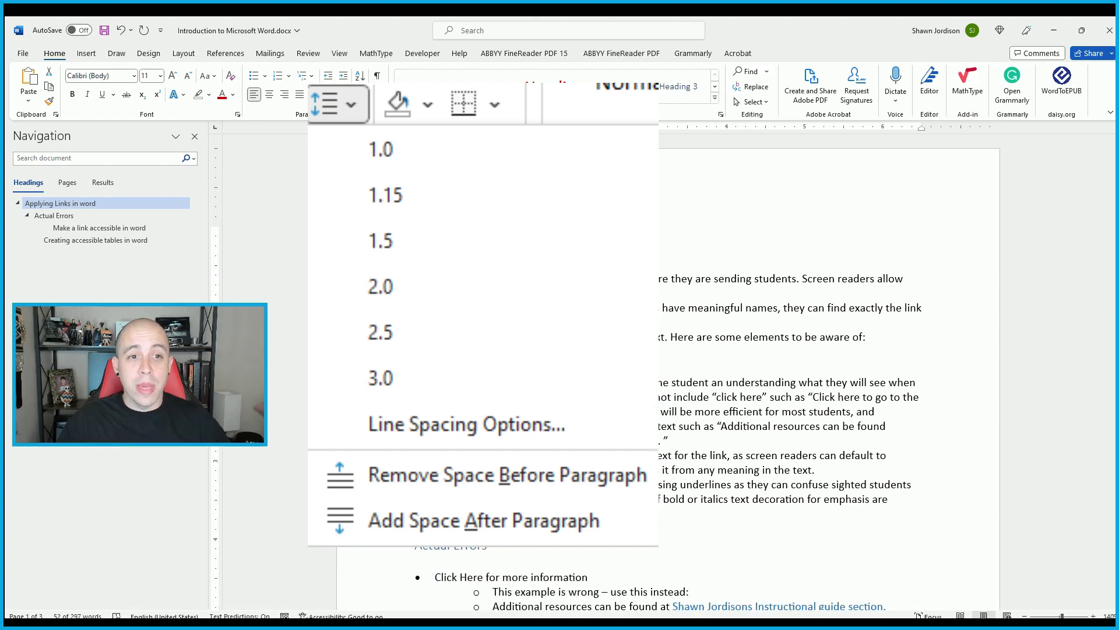
key("Escape")
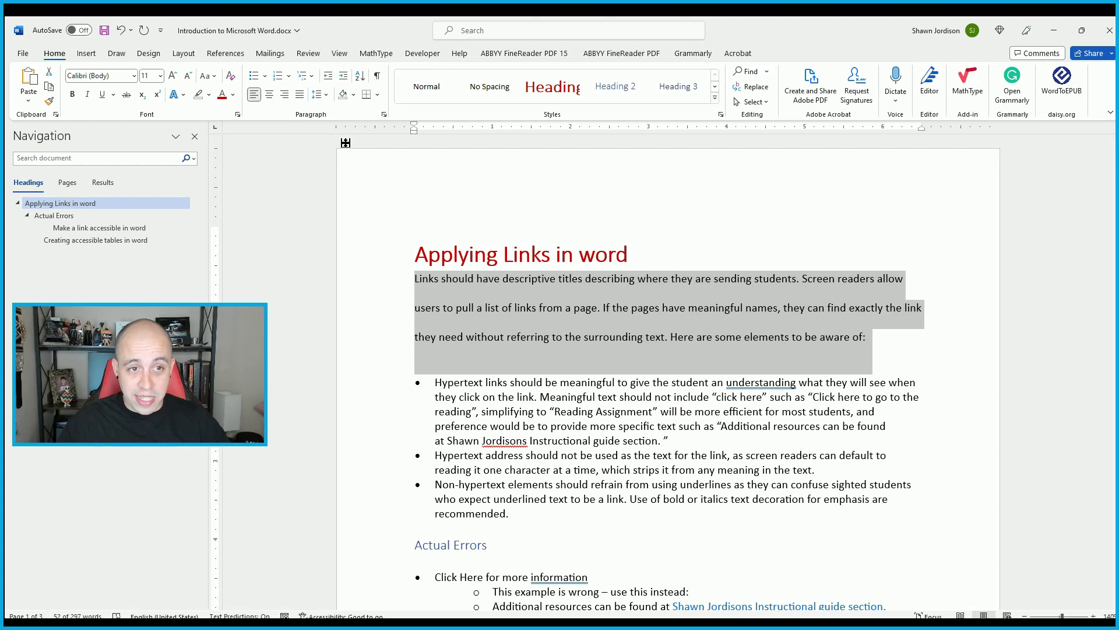
Try center and right alignment on the paragraph, settling on left alignment
left_click(269, 95)
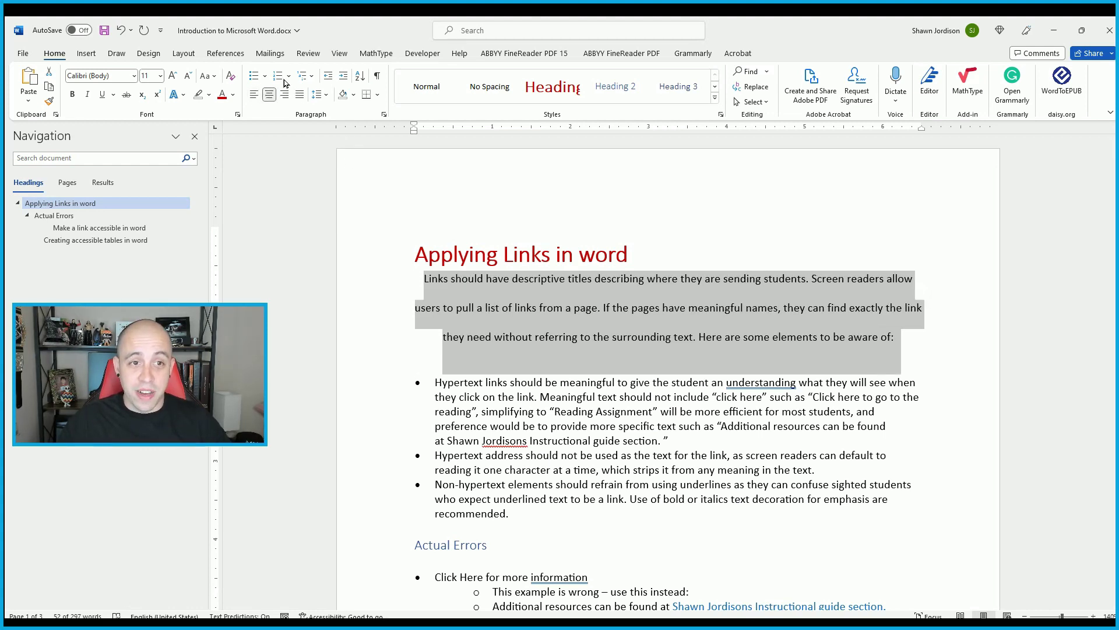
left_click(284, 94)
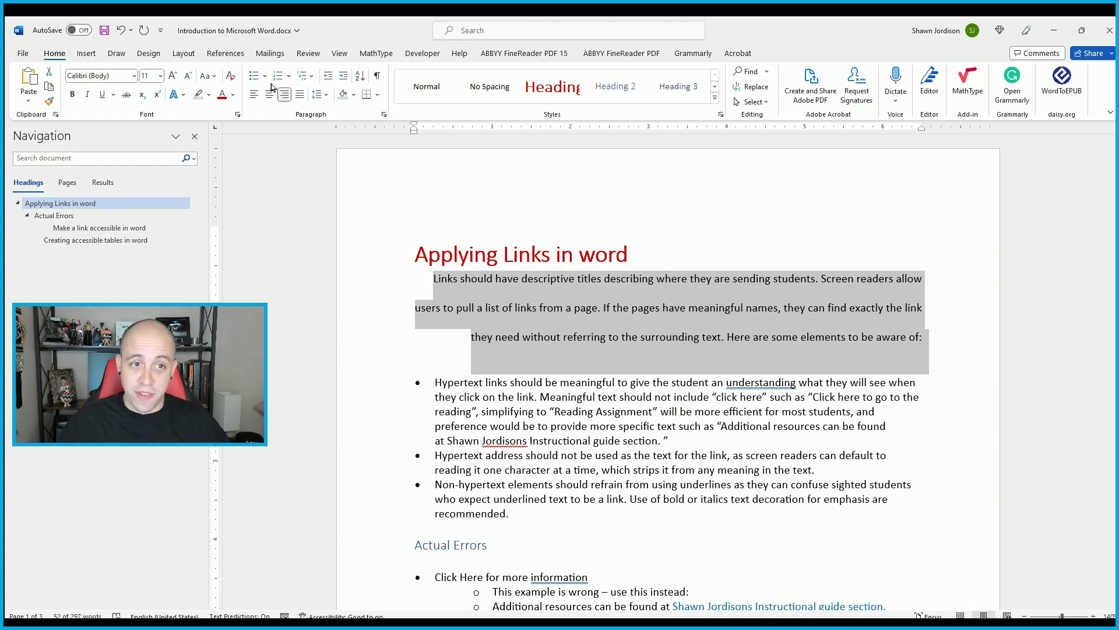
left_click(254, 94)
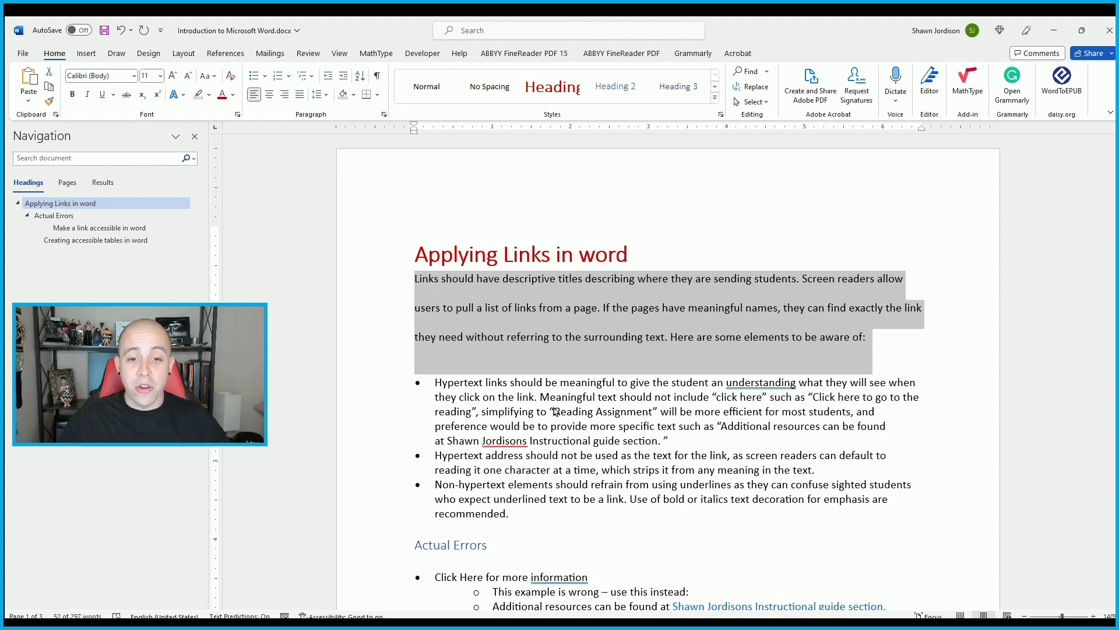
right_click(502, 214)
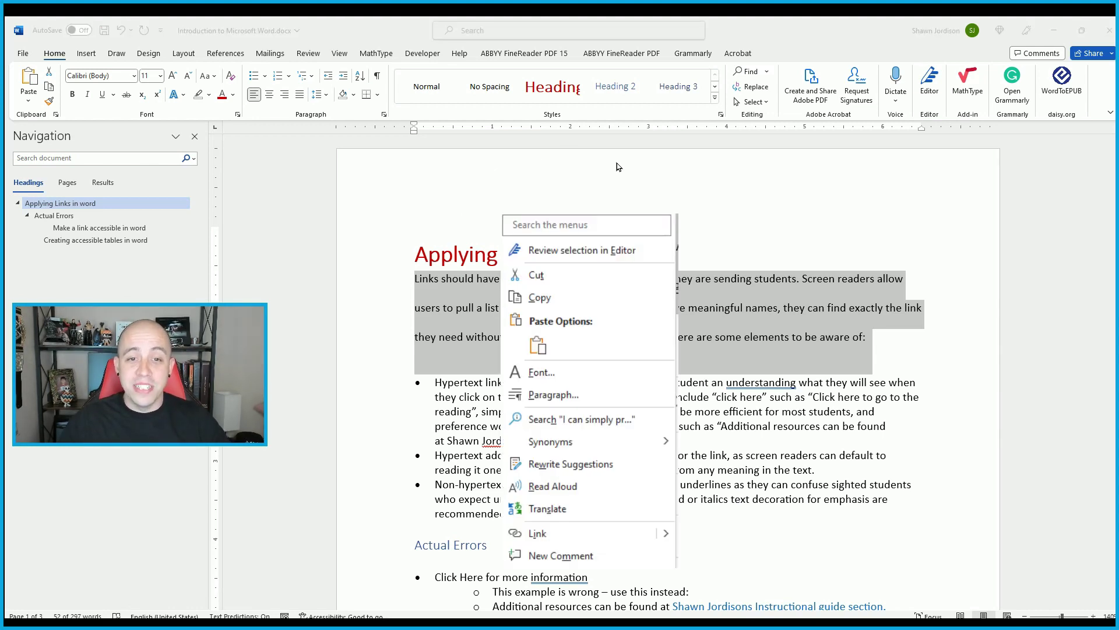
Give the introductory paragraph a 0.26" first-line indent and remove its extra left indent
key("p")
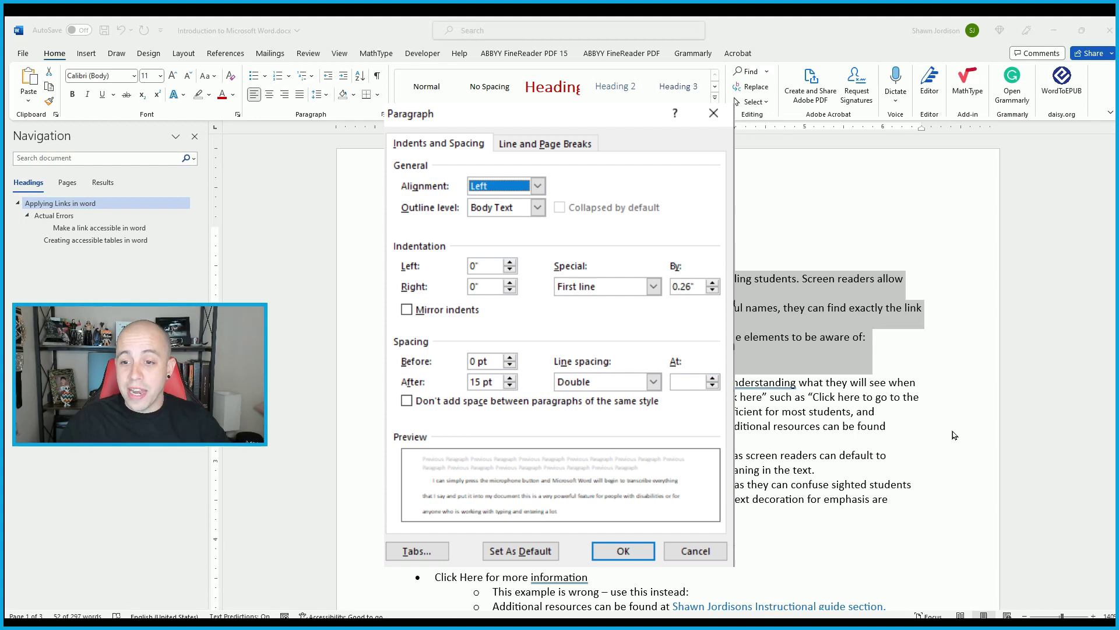
key("Return")
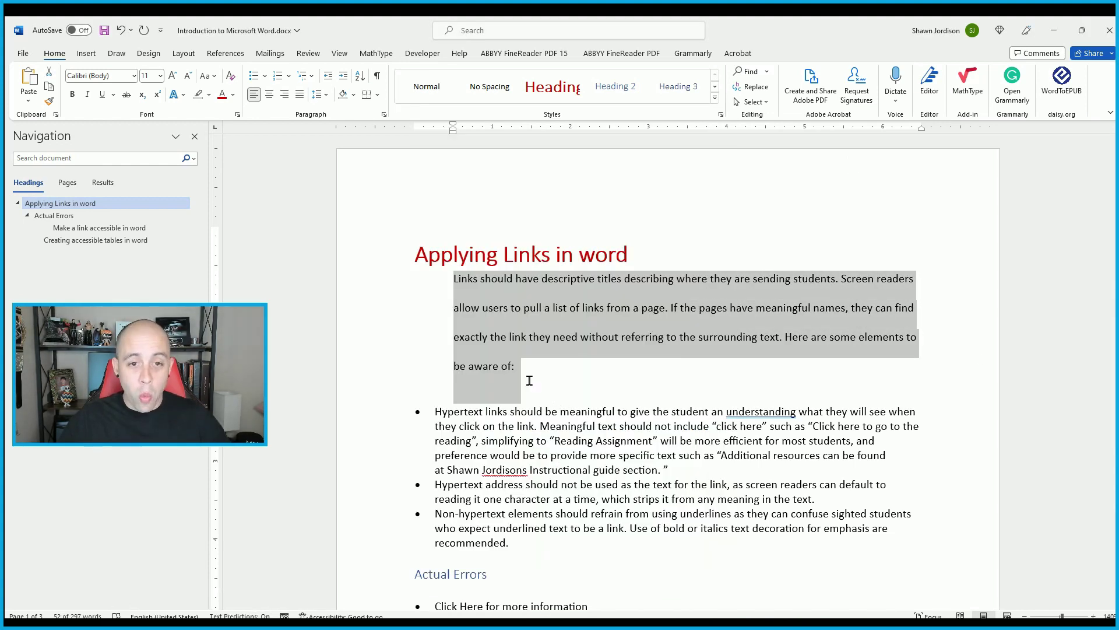
key("Left")
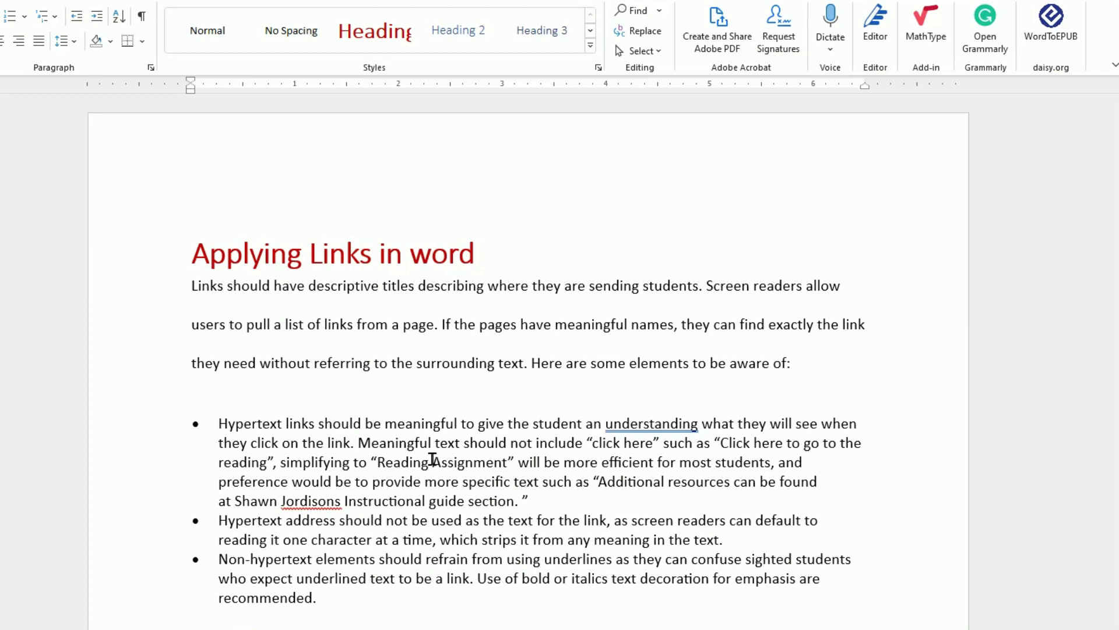
key("Tab")
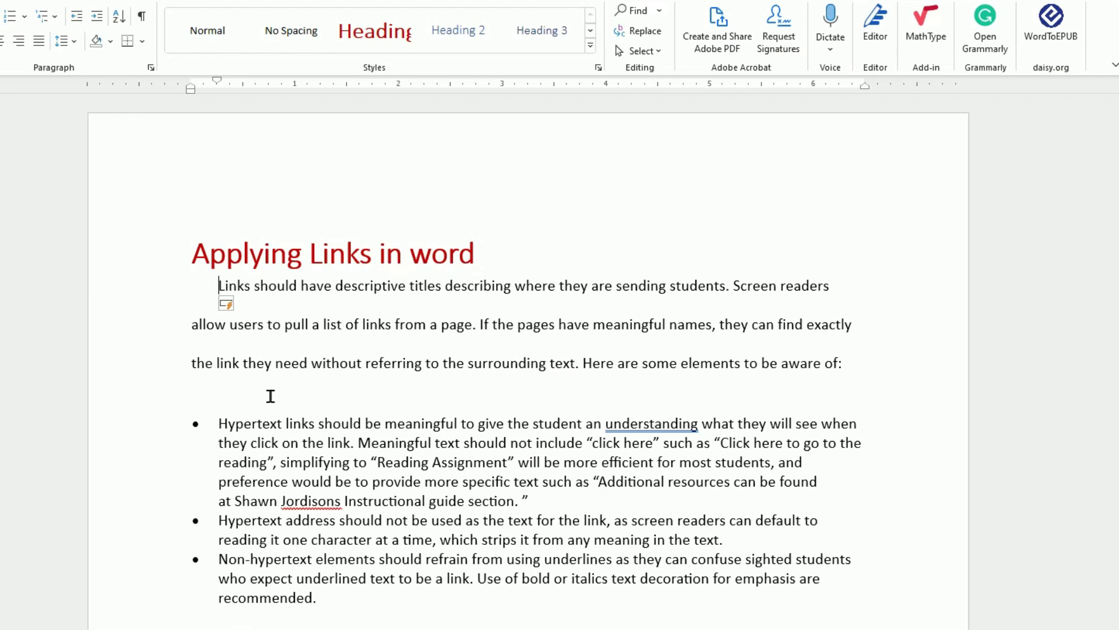
scroll(245, 345, "down", 3)
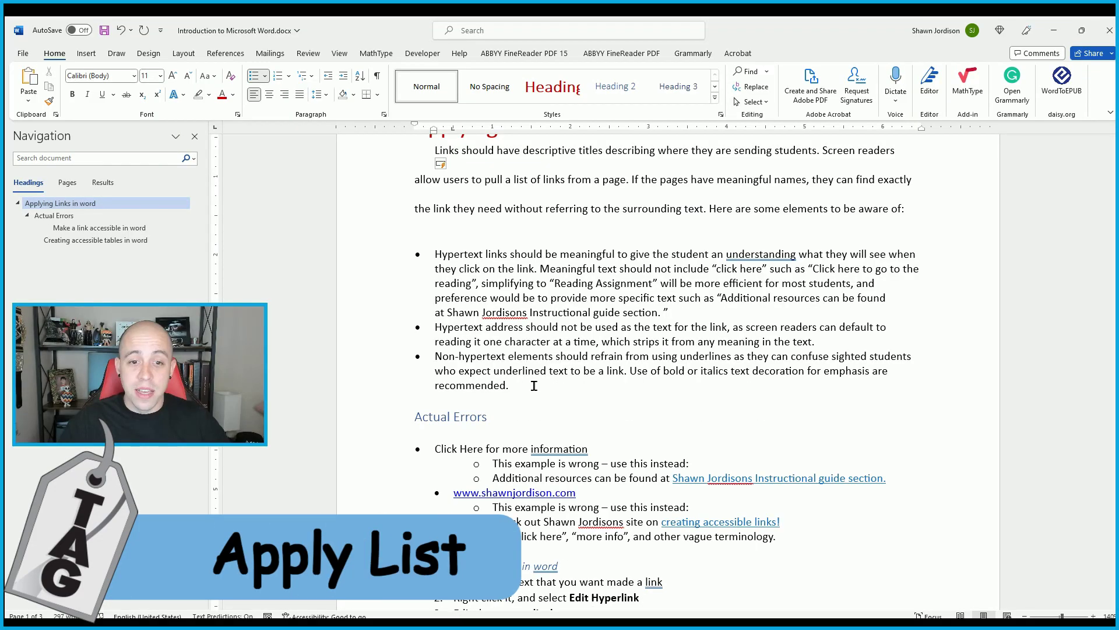
Convert the three bullet points into a 1), 2), 3) multilevel numbered list
left_click_drag(320, 428, 140, 244)
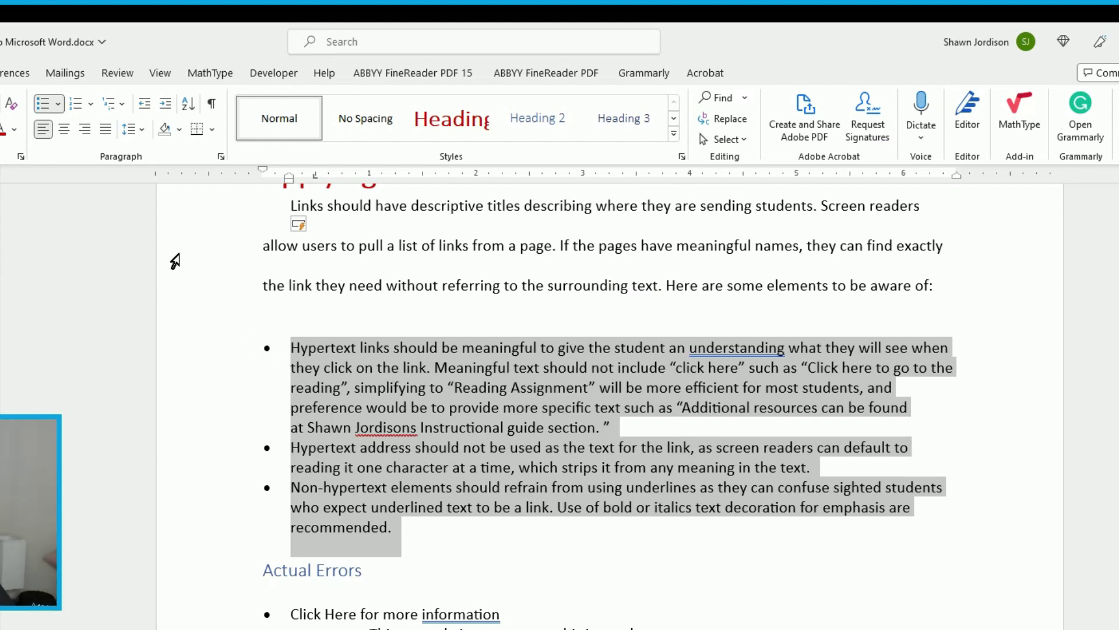
left_click(37, 100)
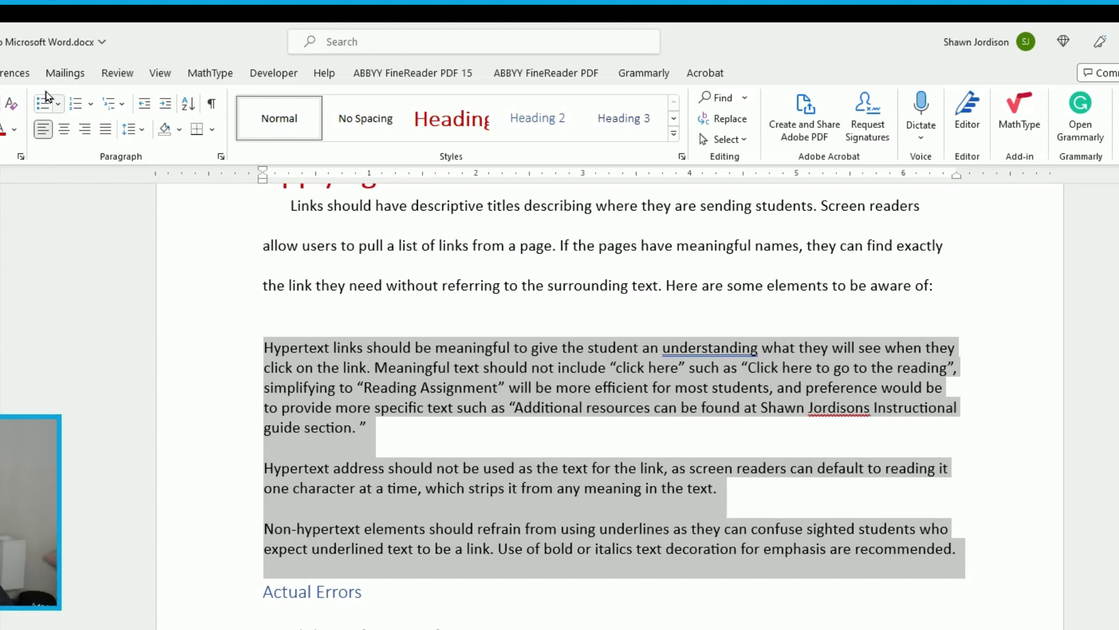
left_click(41, 103)
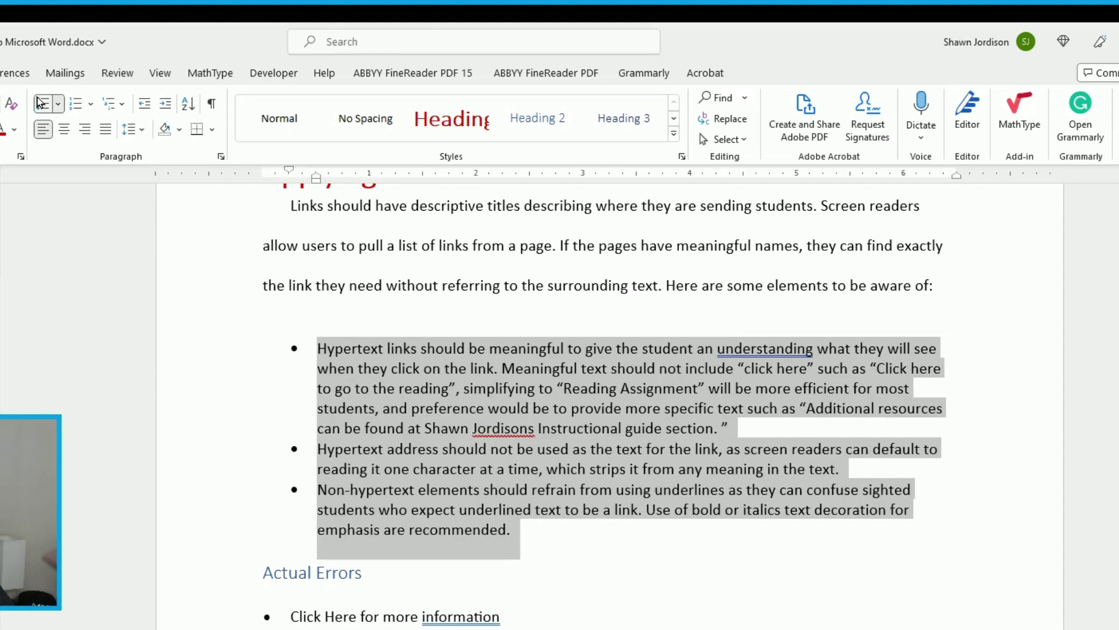
left_click(75, 102)
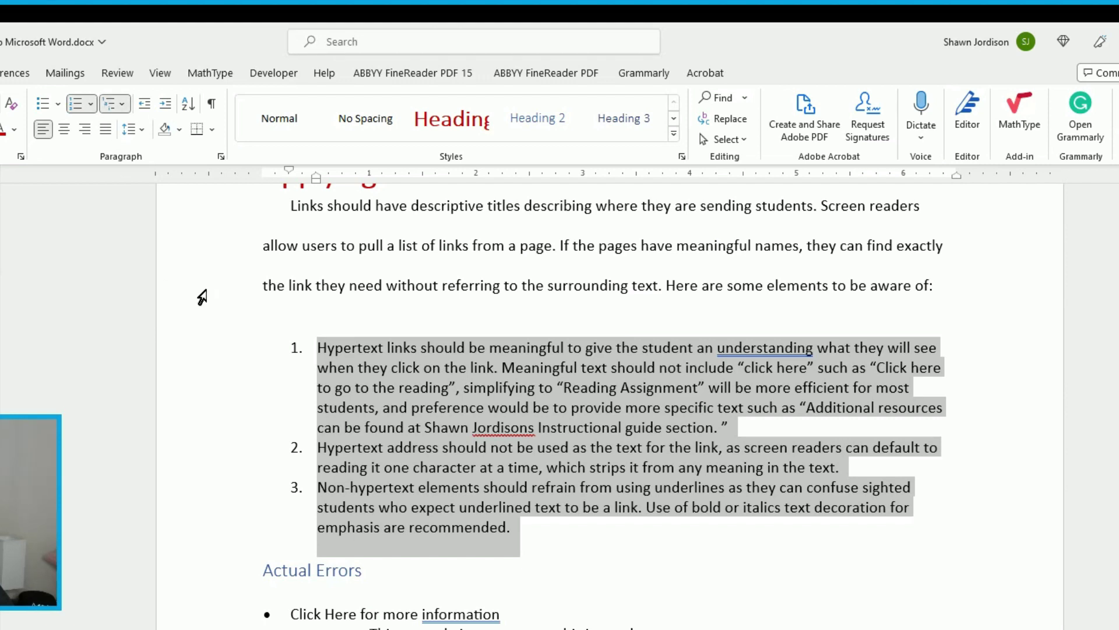
left_click(646, 408)
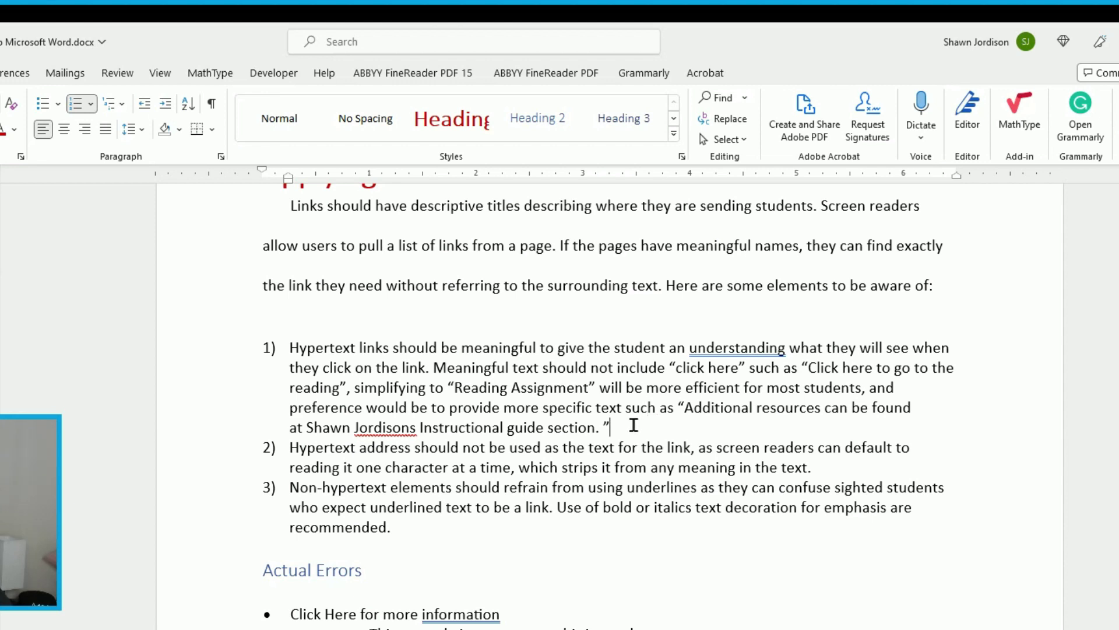
Add an empty lettered sub-item a) beneath item 1
key("Return")
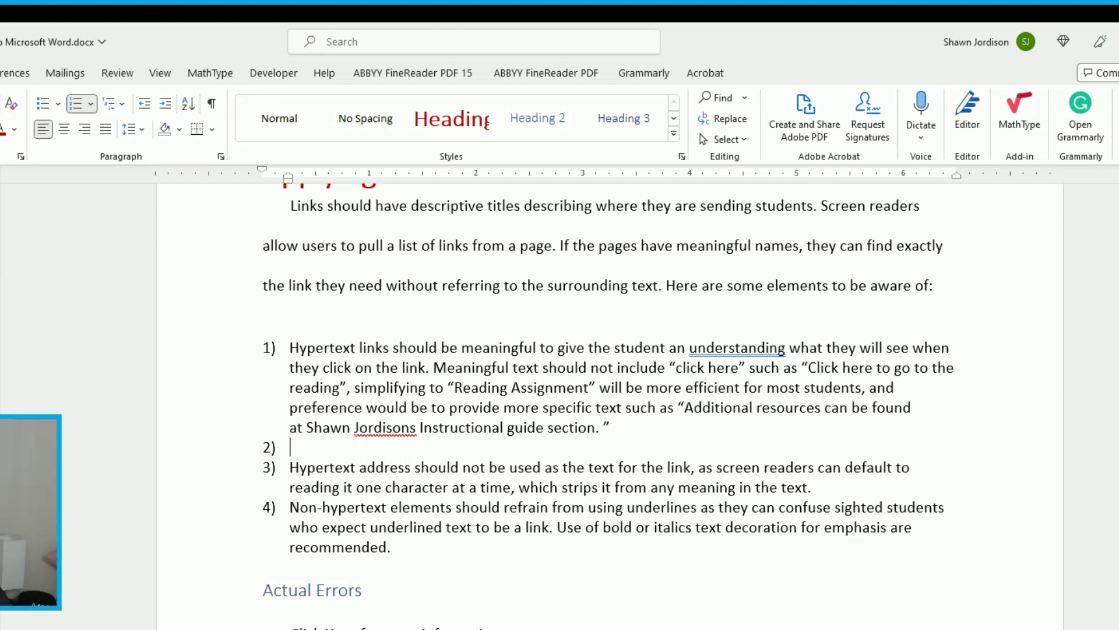
key("BackSpace")
key("BackSpace")
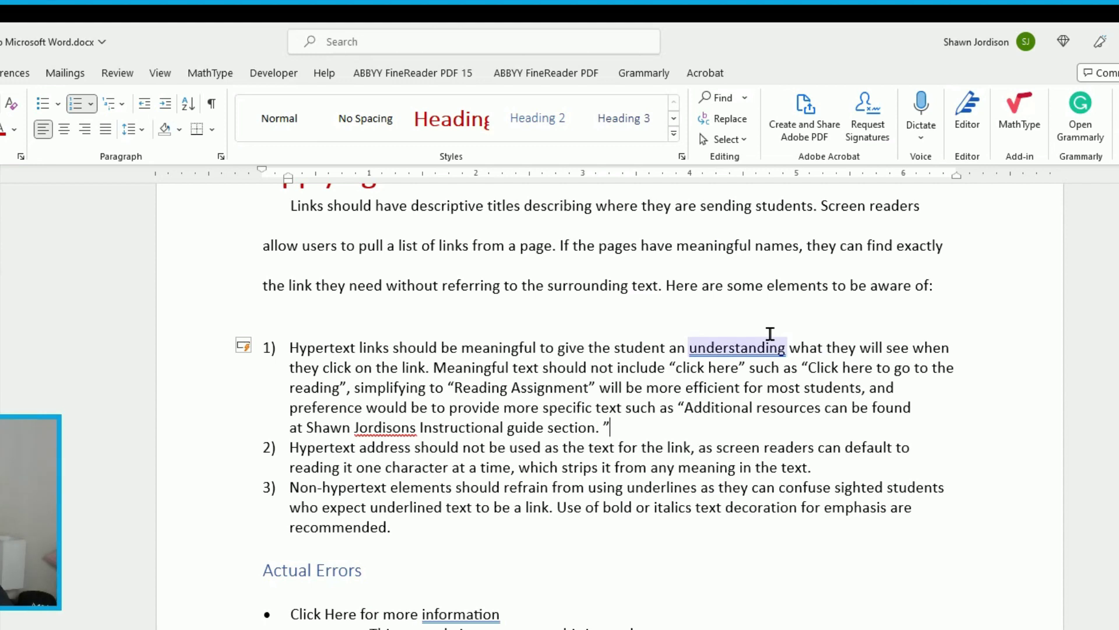
key("Return")
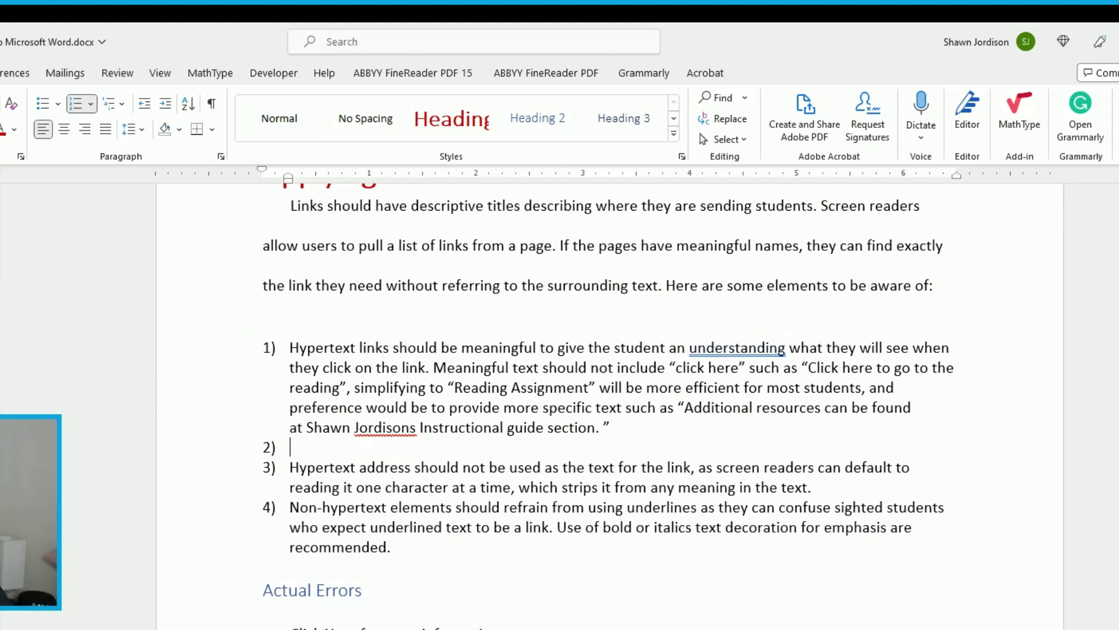
key("Tab")
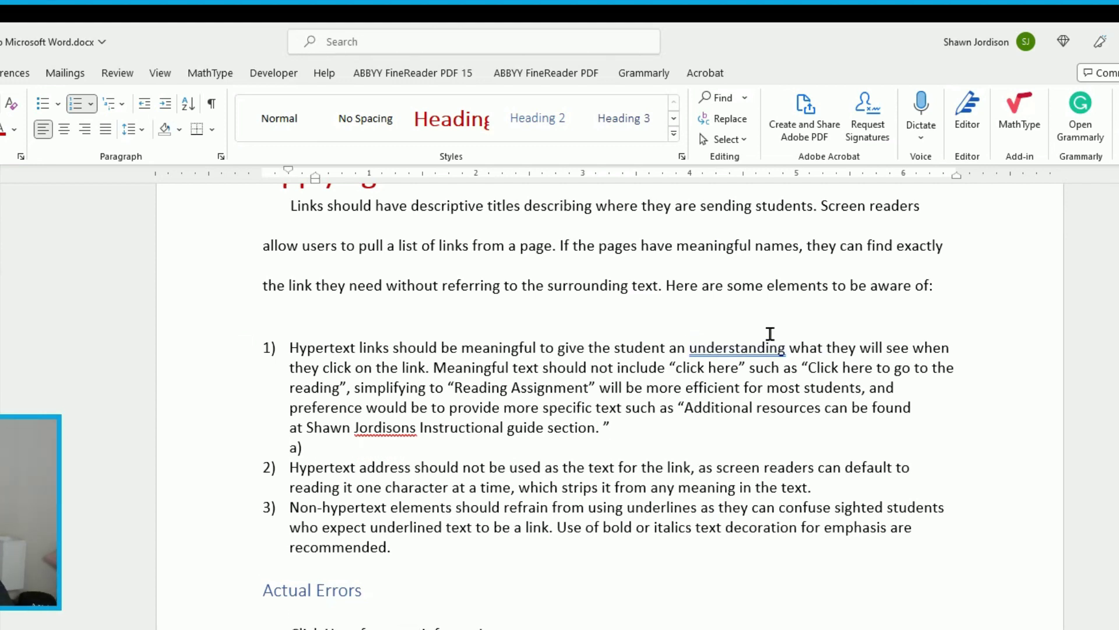
Type sample sub-items: 'Additional text' at a), then 'More text' at levels i) and (1)
type("Additional text")
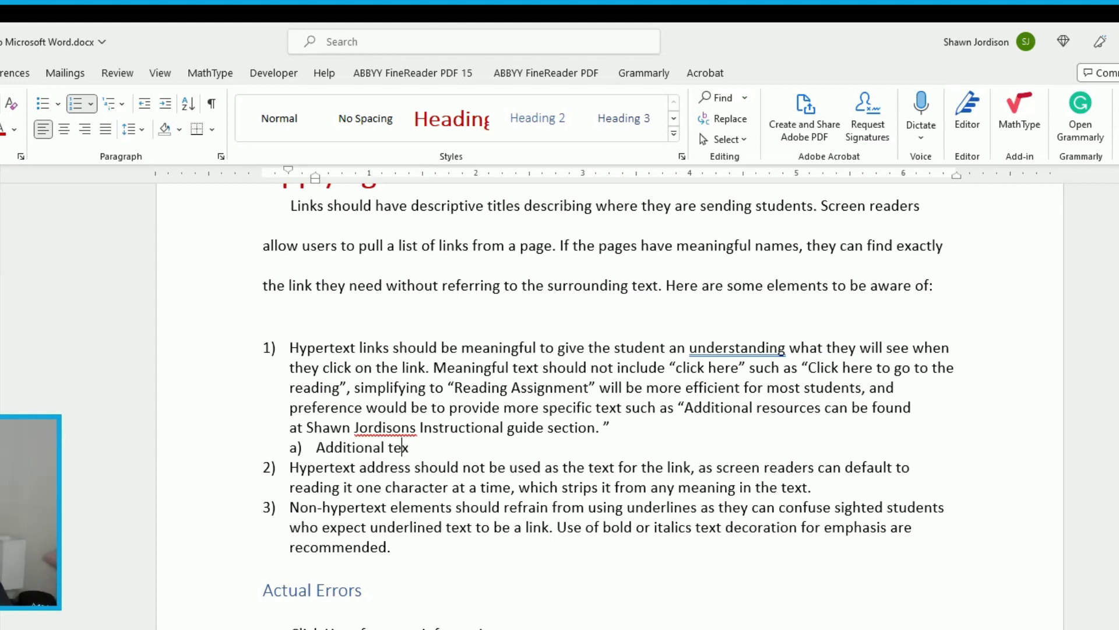
key("Return")
key("Tab")
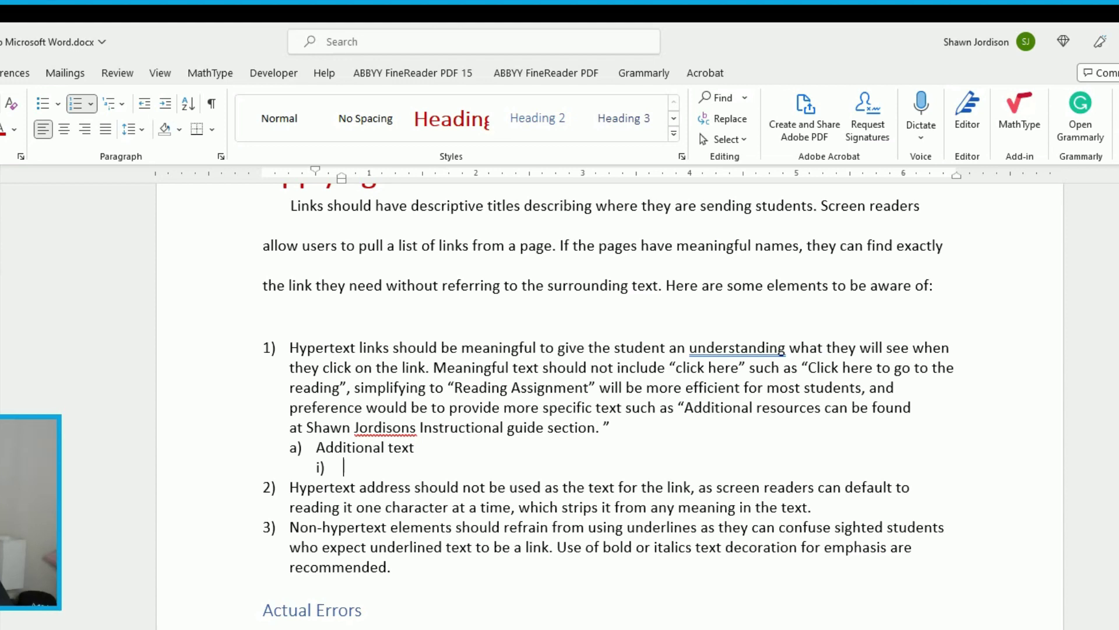
type("More text")
key("Return")
key("Tab")
type("More text")
key("Return")
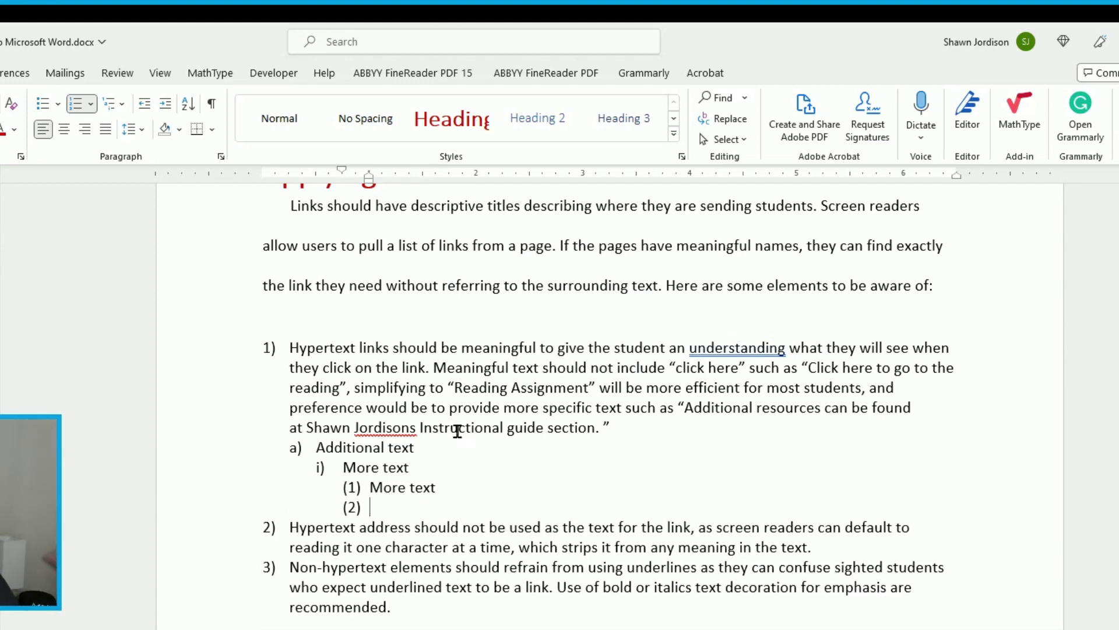
Promote the empty nested item back to top level 2) and clear its number
left_click(365, 506)
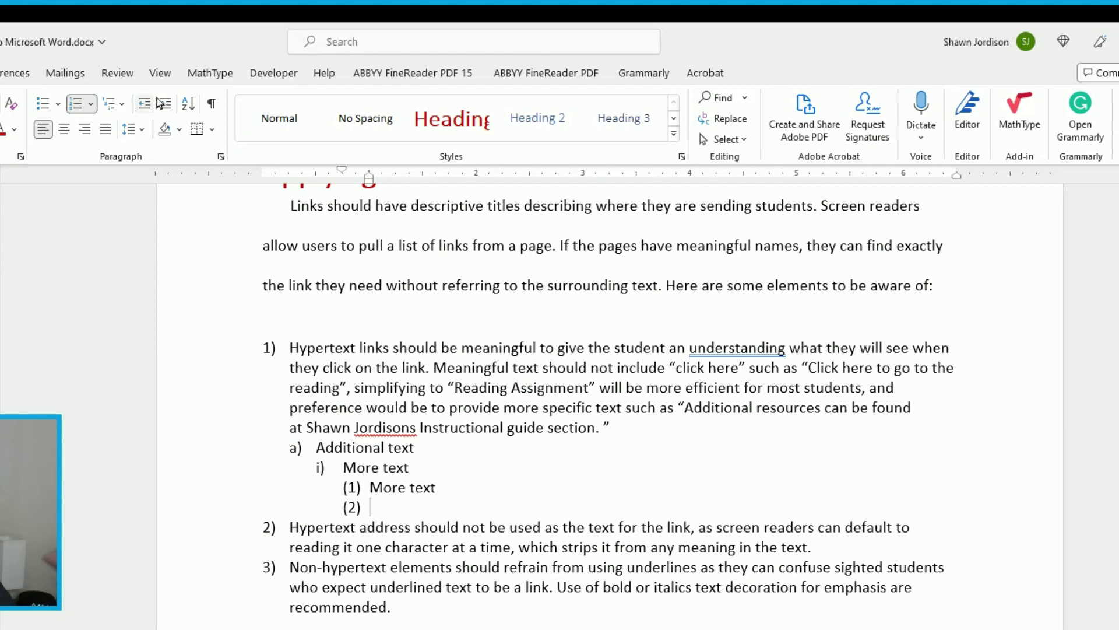
left_click(140, 106)
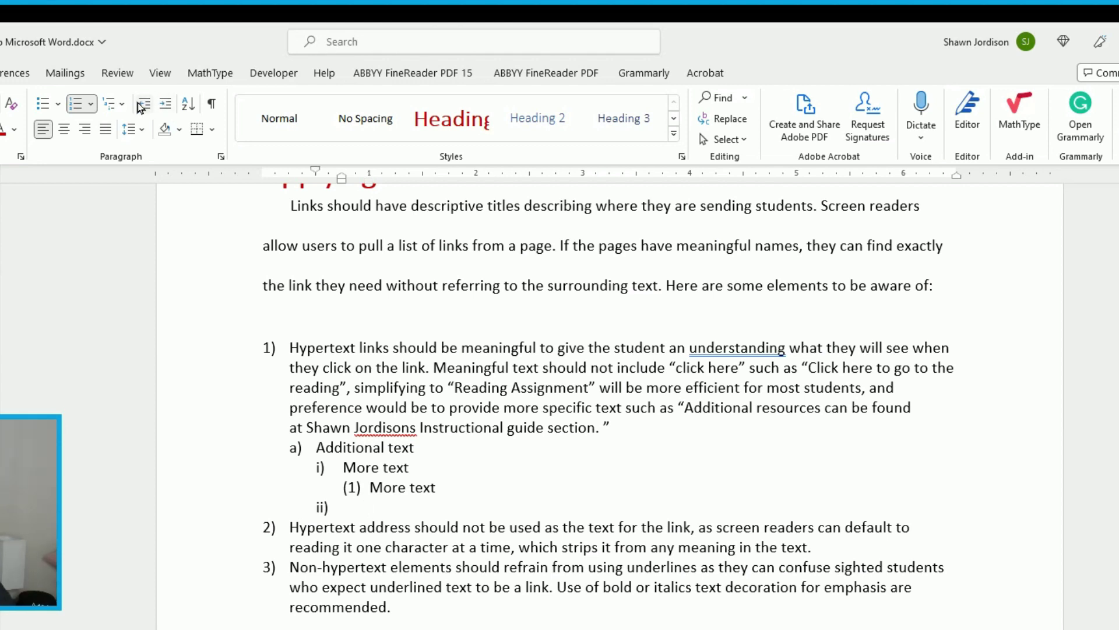
left_click(144, 105)
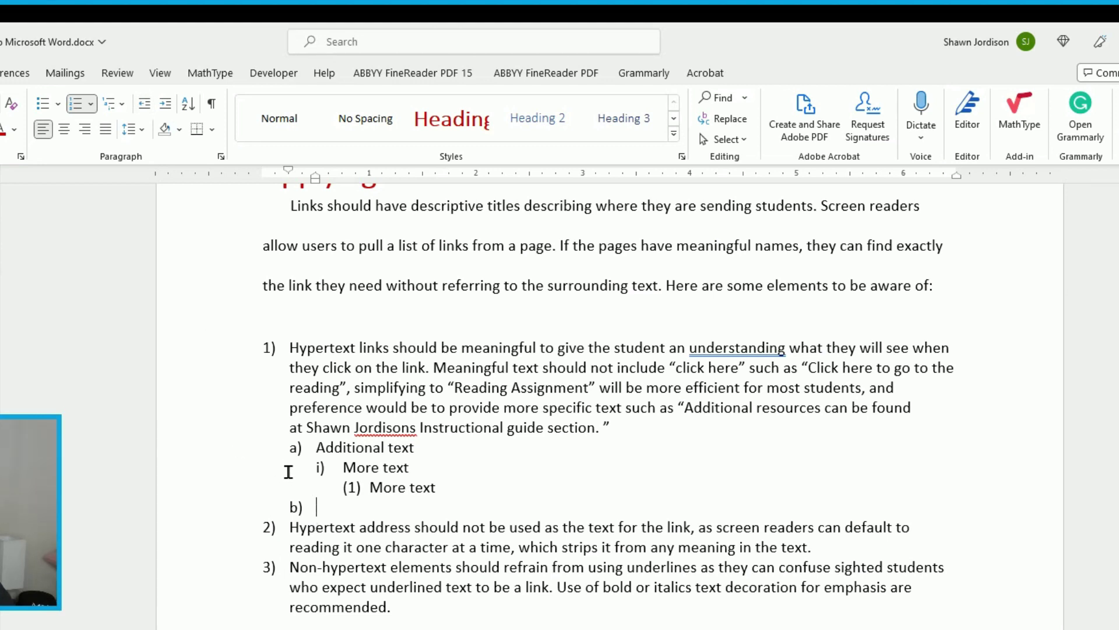
left_click(140, 103)
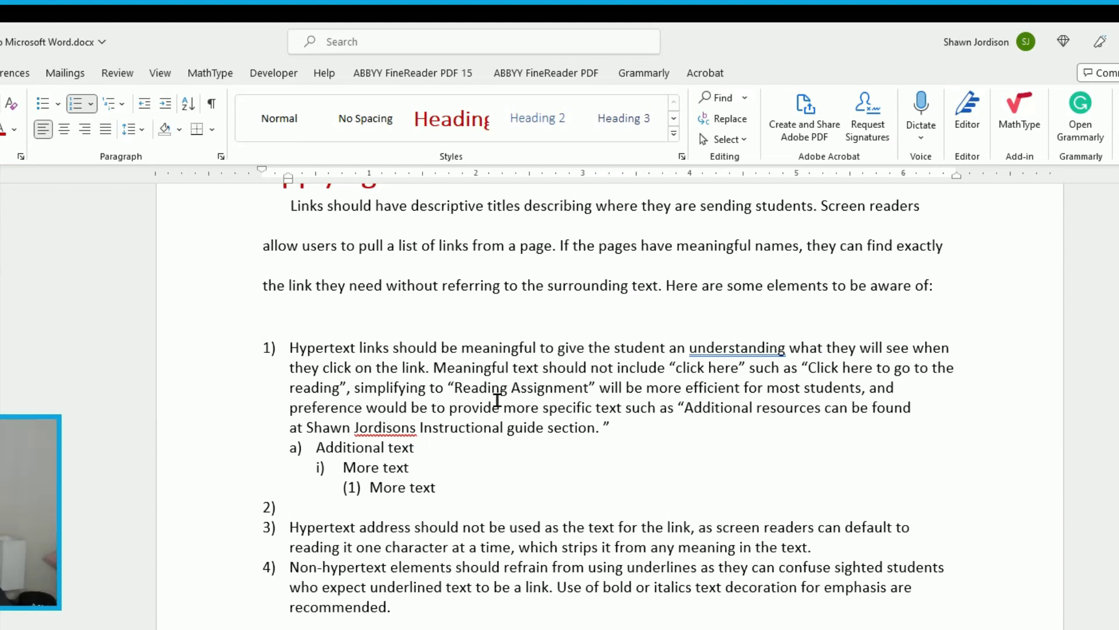
key("BackSpace")
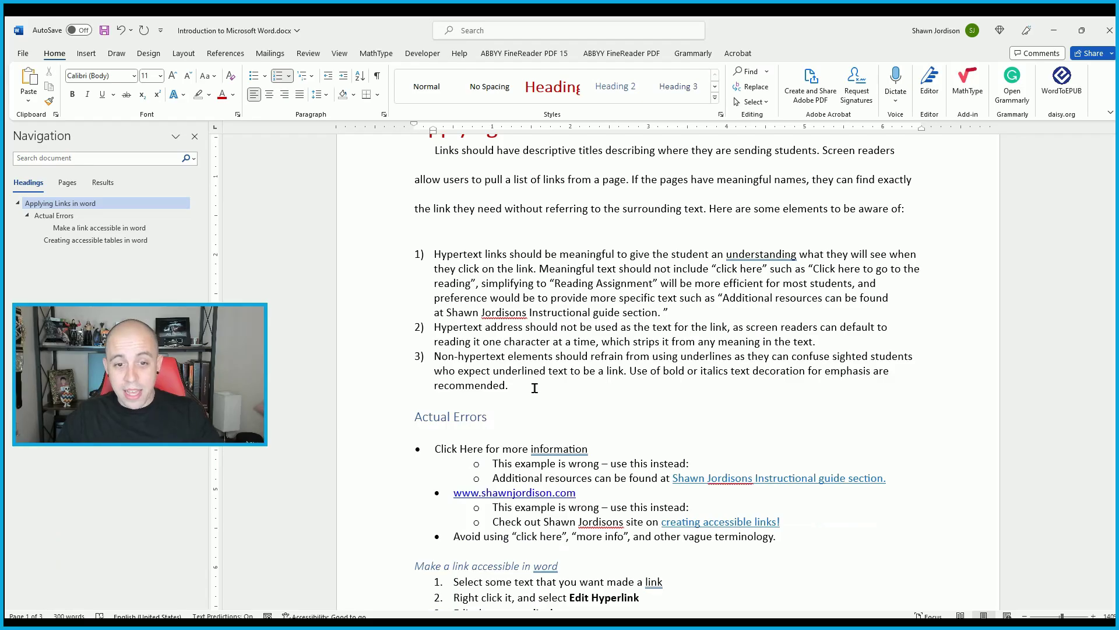
Change the 1)–3) numbered list back to solid-circle bullets
key("shift+Down")
key("shift+Down")
key("shift+Down")
key("shift+Up")
key("shift+Up")
key("shift+Up")
key("shift+Up")
key("shift+Up")
key("shift+Up")
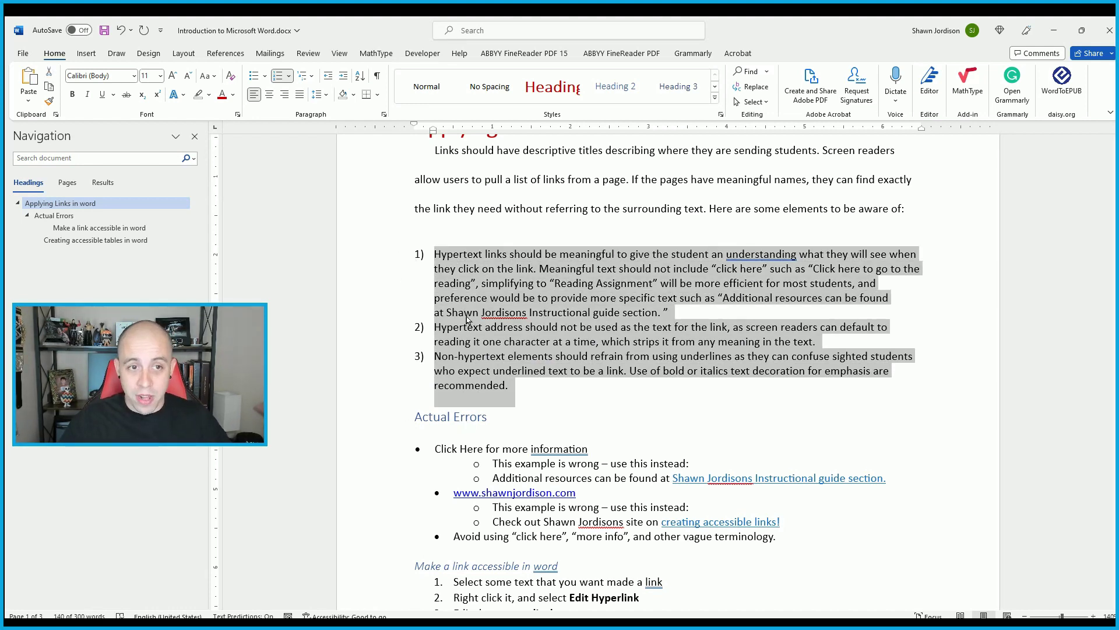
left_click(253, 74)
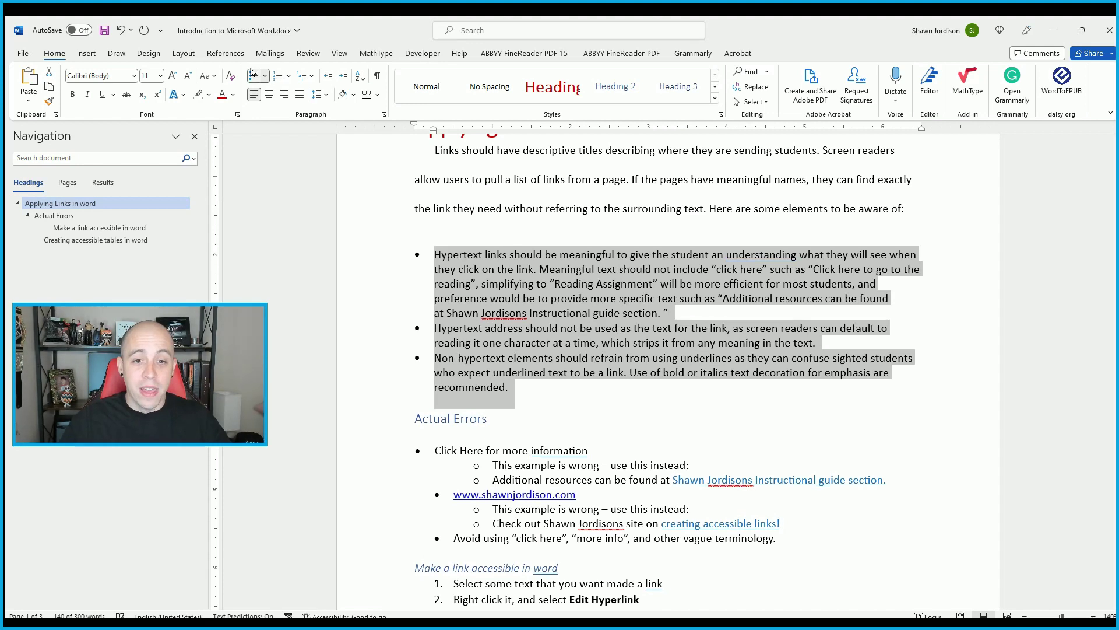
left_click(415, 253)
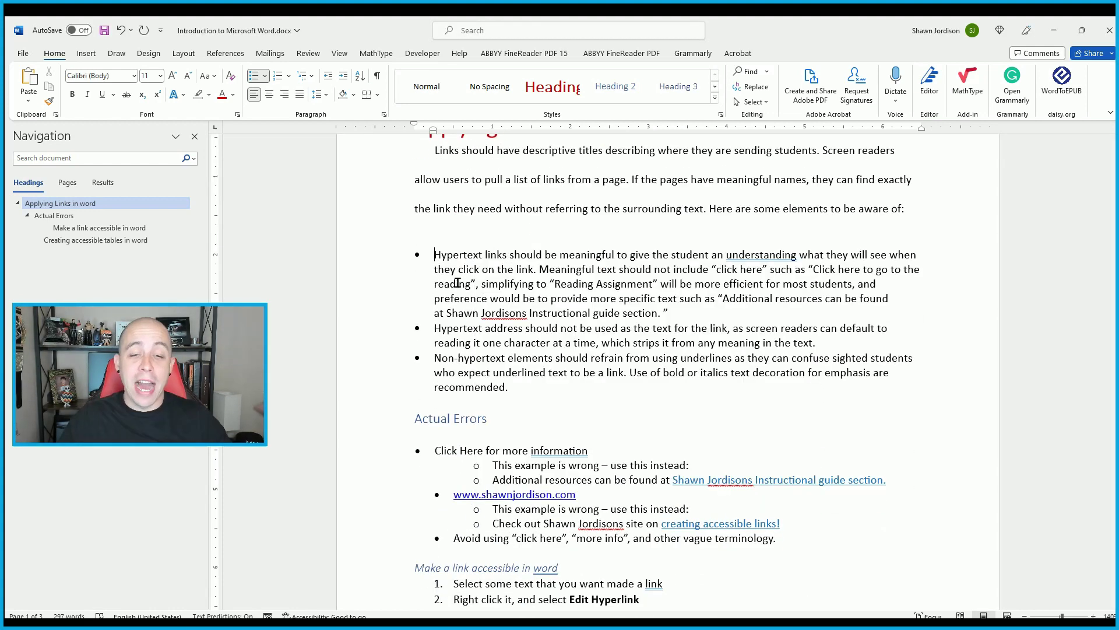
scroll(460, 247, "down", 3)
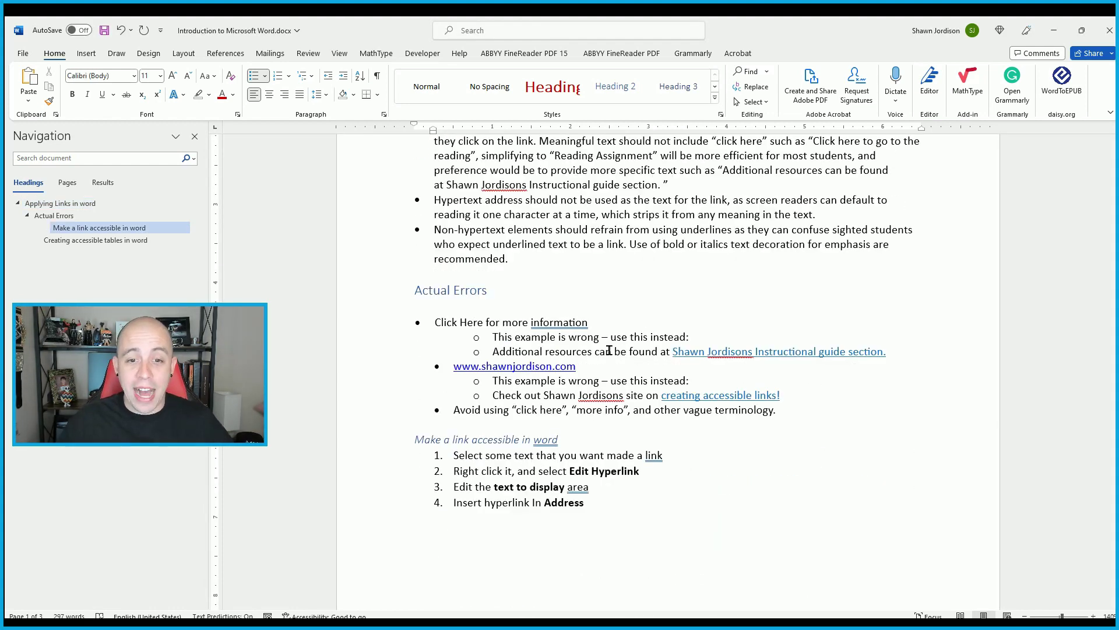
scroll(634, 326, "up", 5)
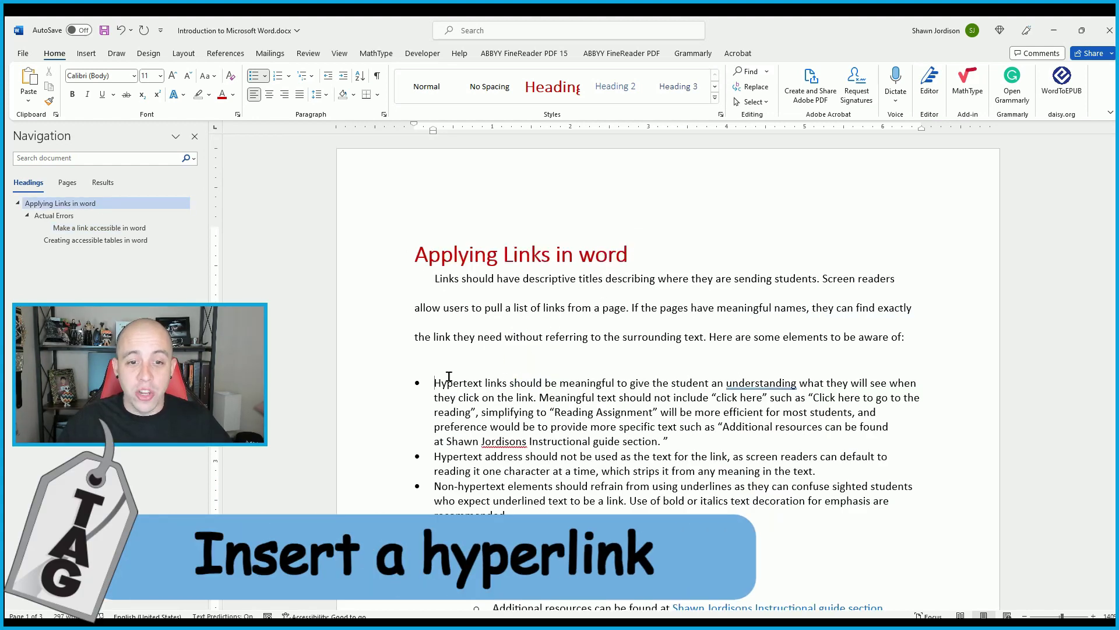
left_click_drag(431, 382, 508, 382)
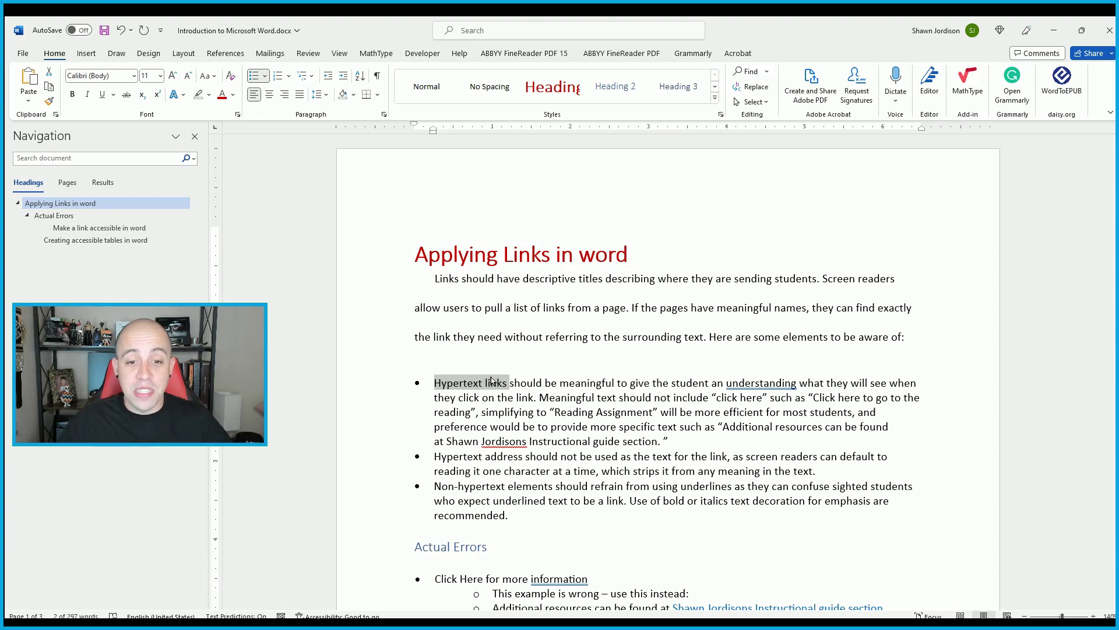
left_click(87, 52)
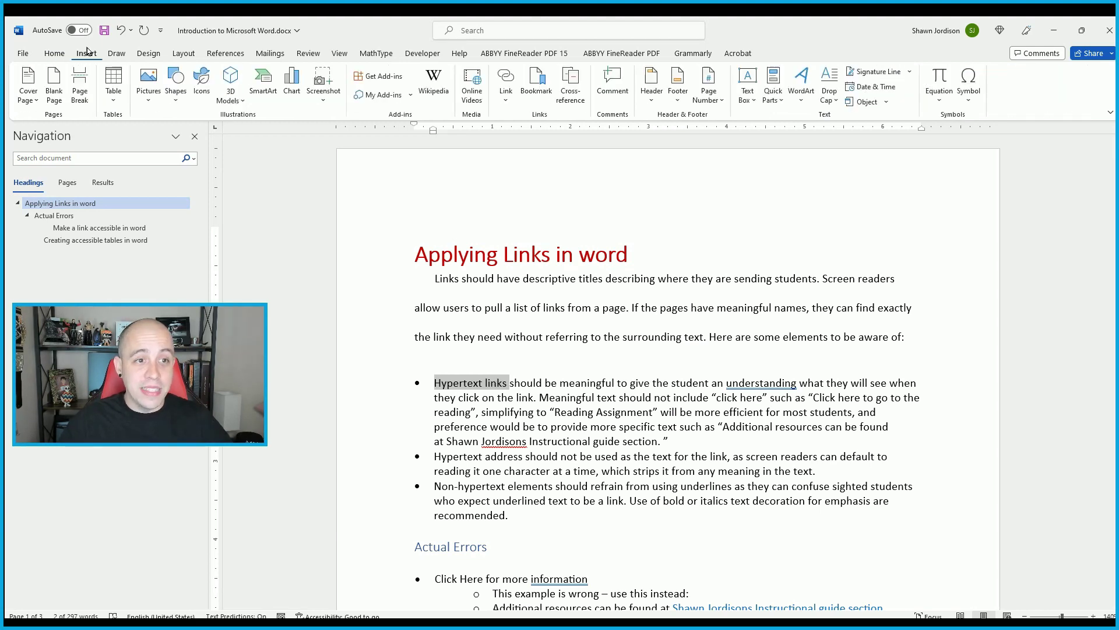
left_click(505, 85)
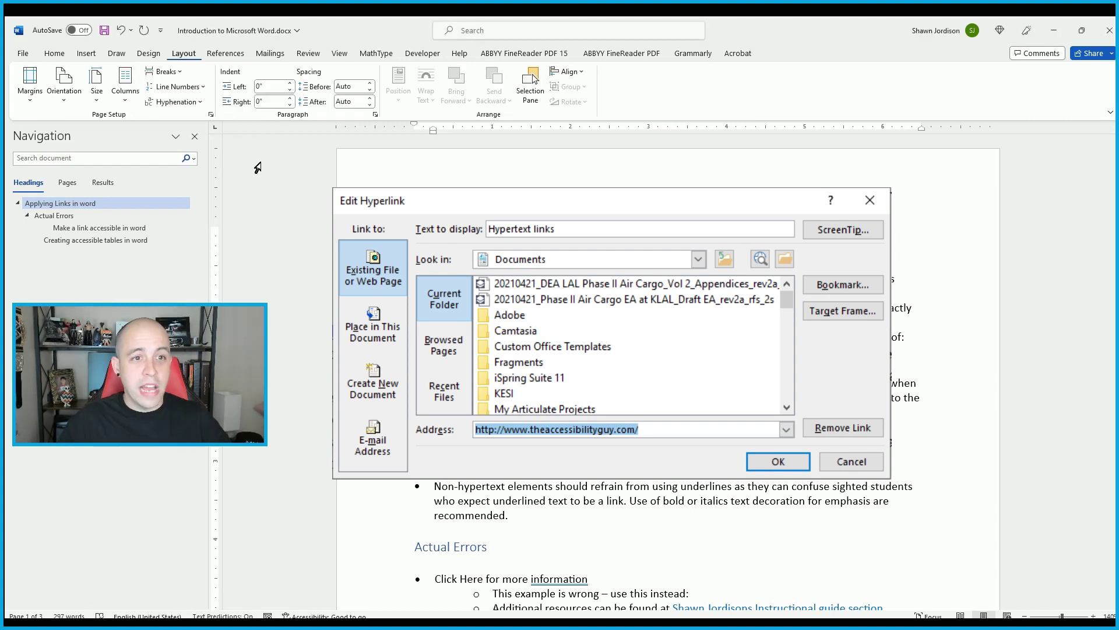
key("Return")
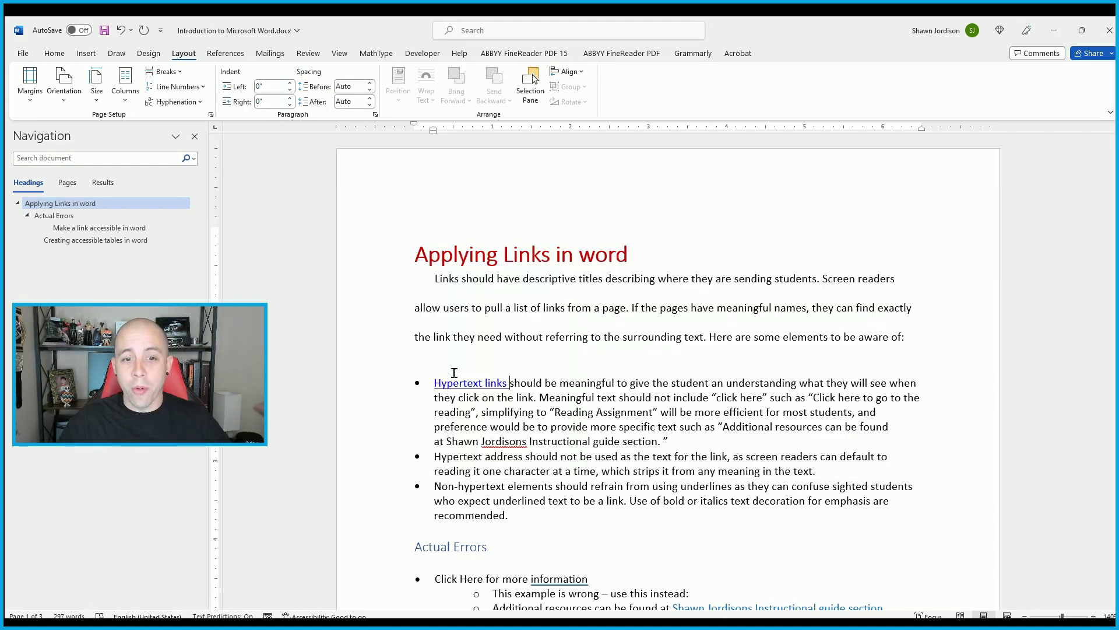
left_click_drag(434, 279, 508, 515)
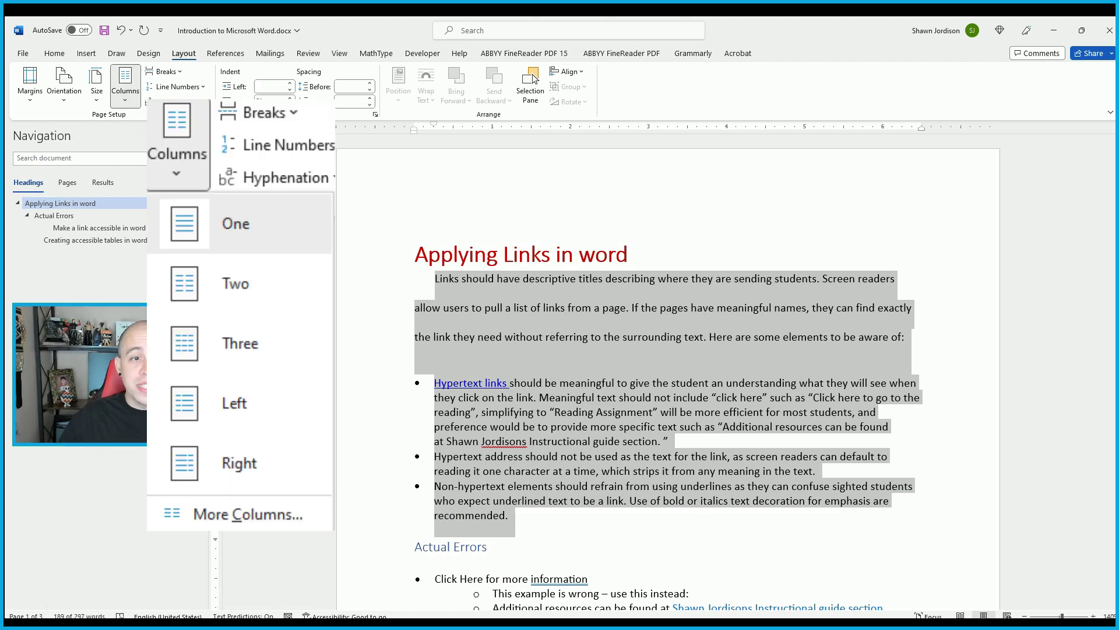
left_click(146, 170)
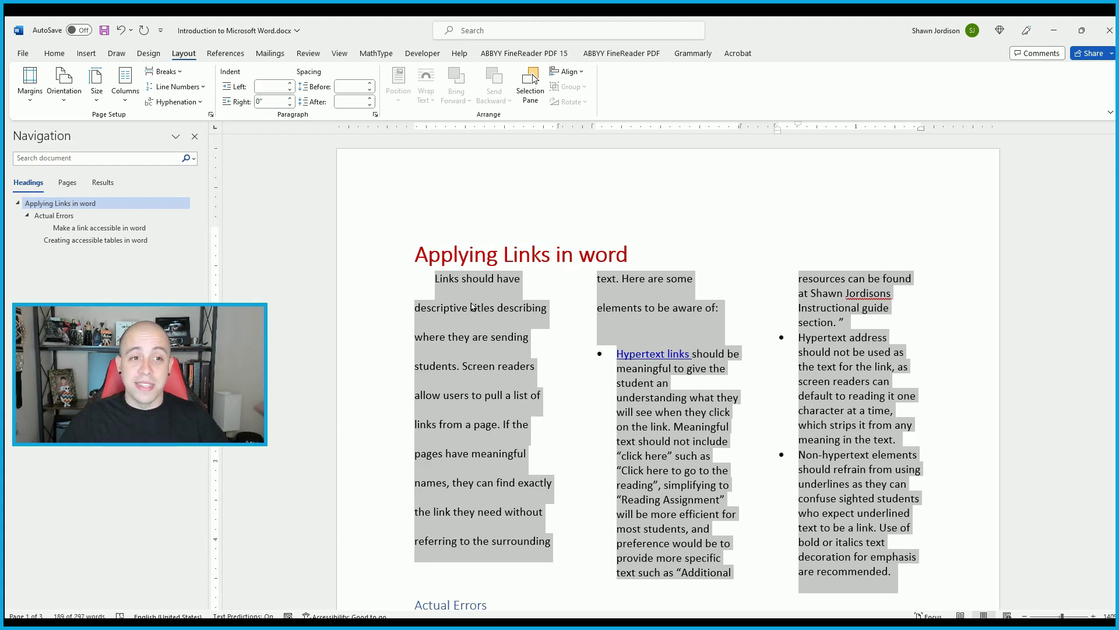
key("ctrl+z")
key("ctrl+z")
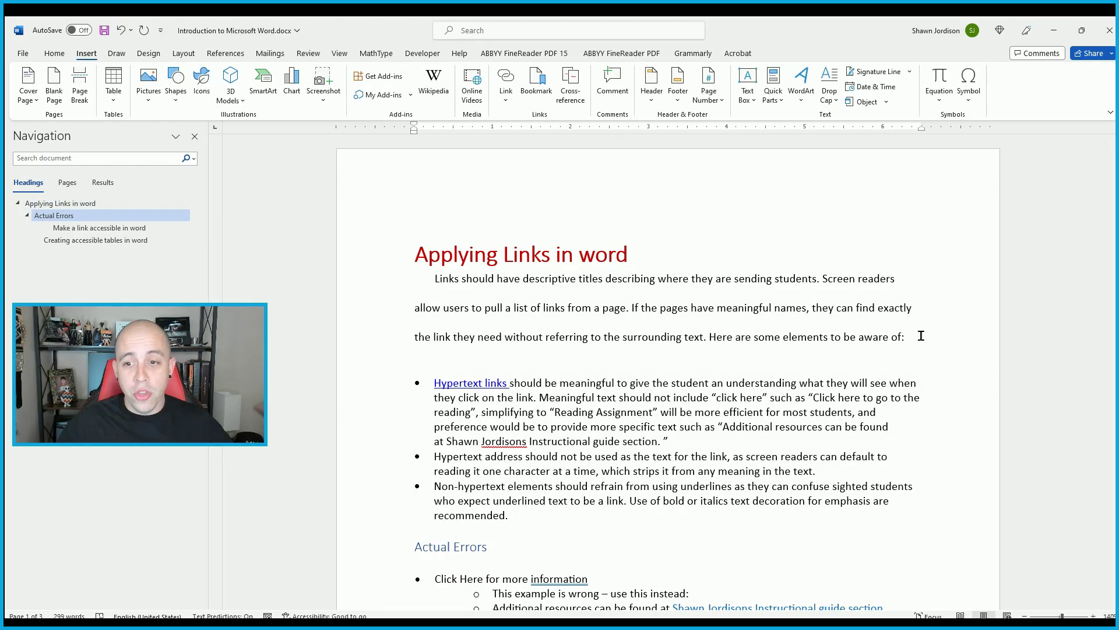
left_click(921, 336)
Insert a 3x3 table on a new line after 'aware of:', above the bullets
key("Return")
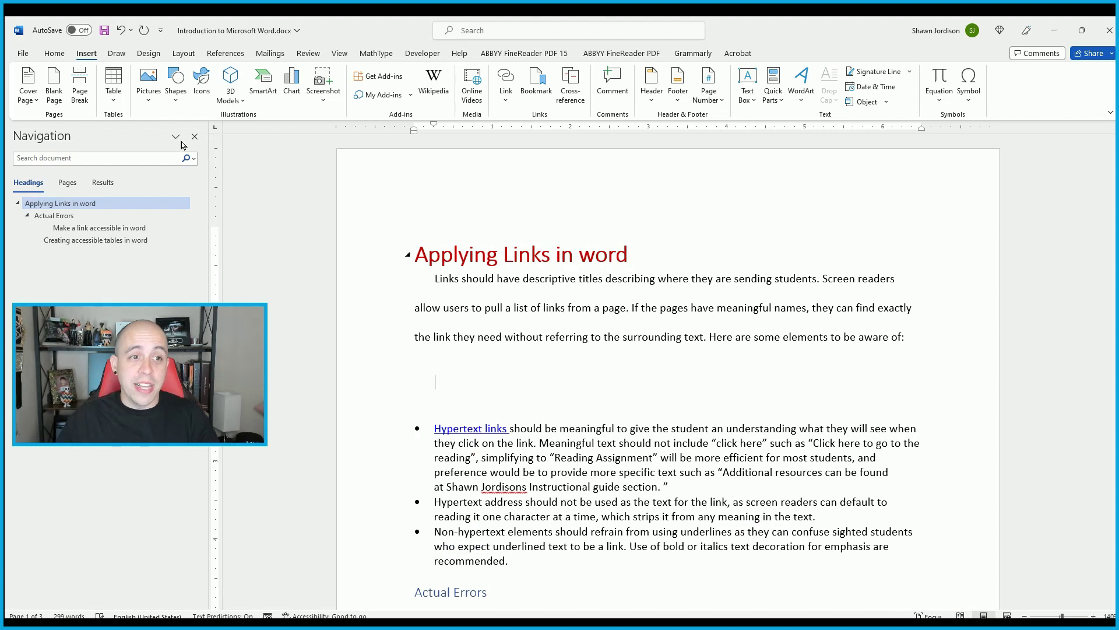
left_click(110, 100)
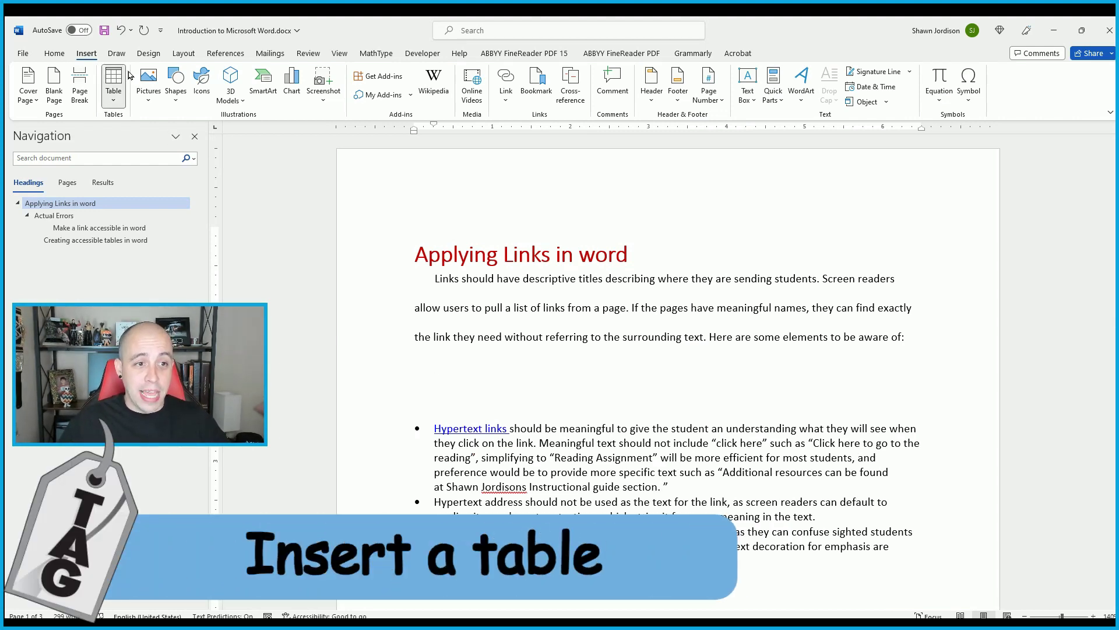
left_click(127, 137)
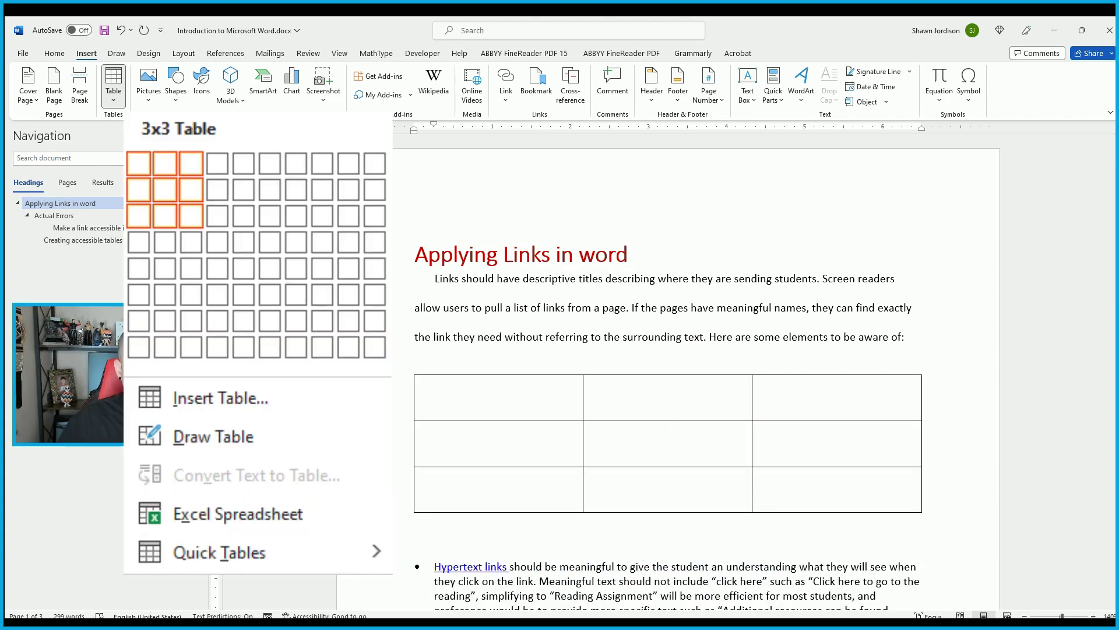
left_click(139, 150)
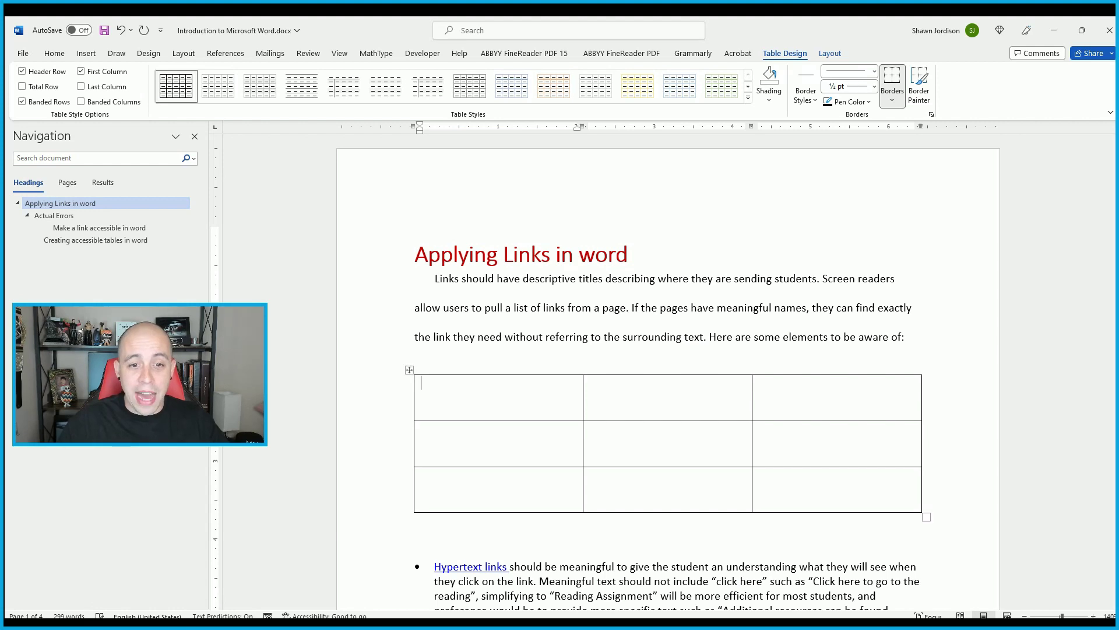
Type the header row: Information, Best Practice, Avoid
type("Information")
key("Tab")
type("Best Pr")
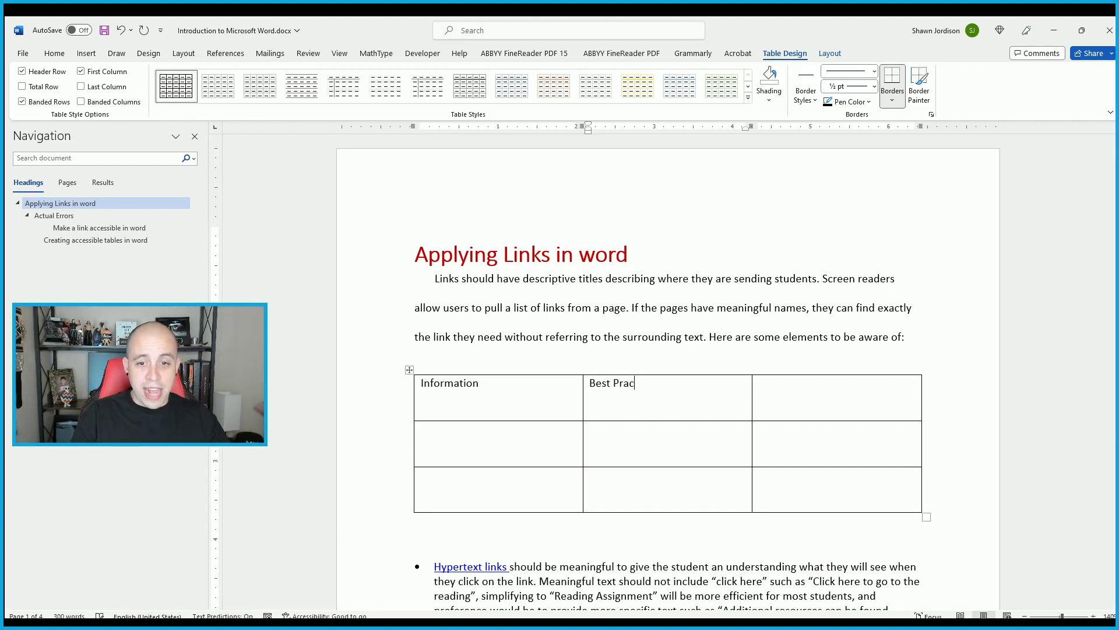
type("actice")
key("Tab")
type("Avoid")
Fill row two: Accessible links, 'Be descriptive as possible', 'Click here language'
key("Tab")
type("Acces")
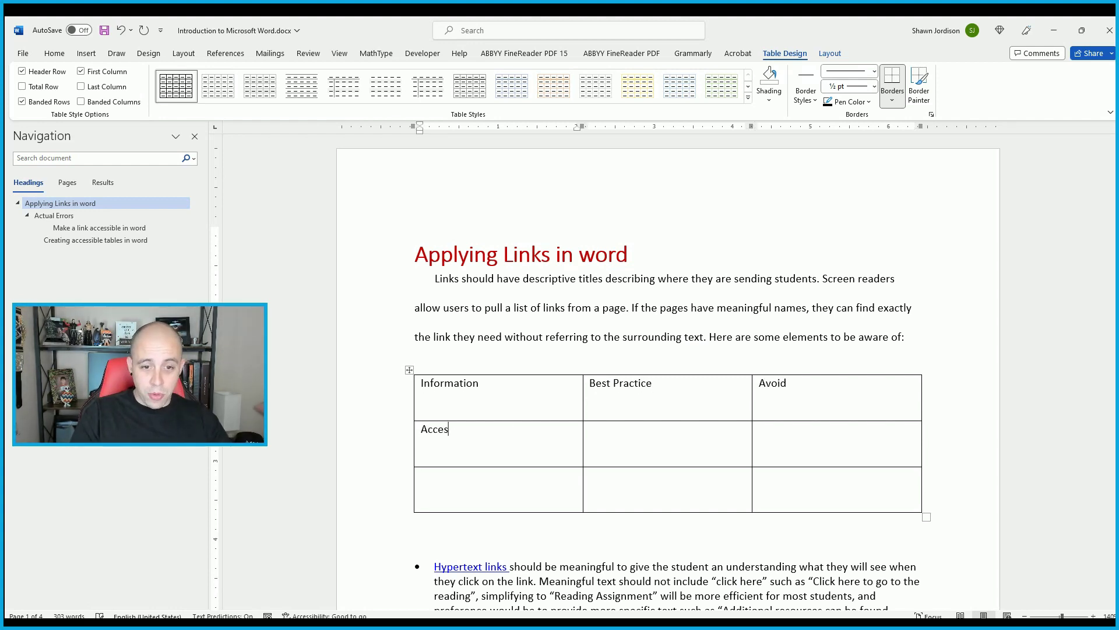
type("sible links")
key("Tab")
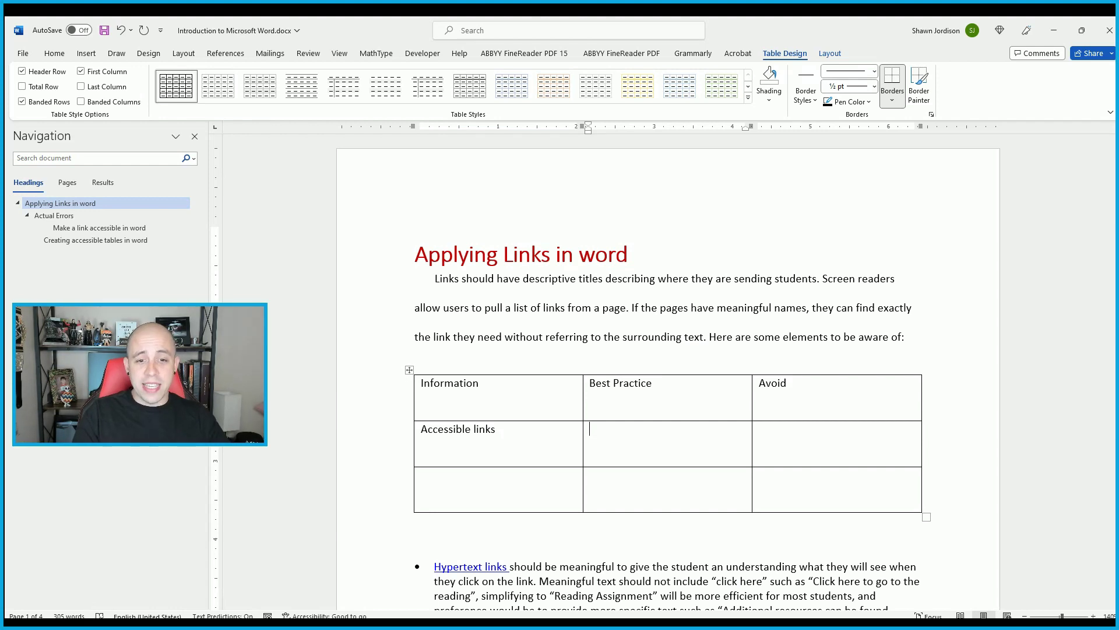
type("Be descriptive")
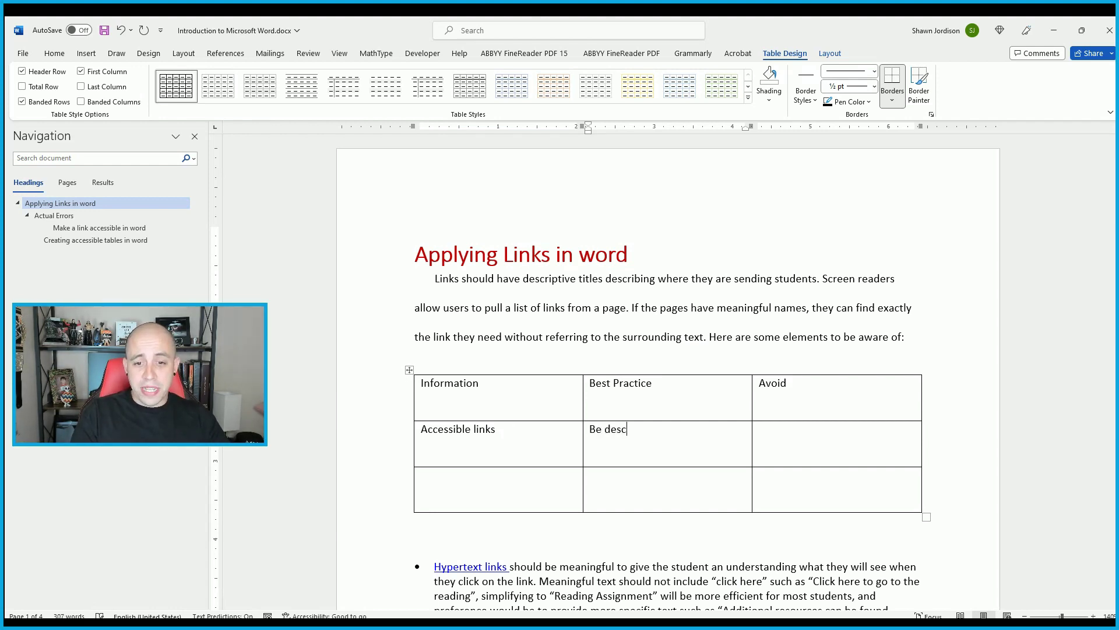
type(" as ")
type("possible")
key("Tab")
type("Click here language")
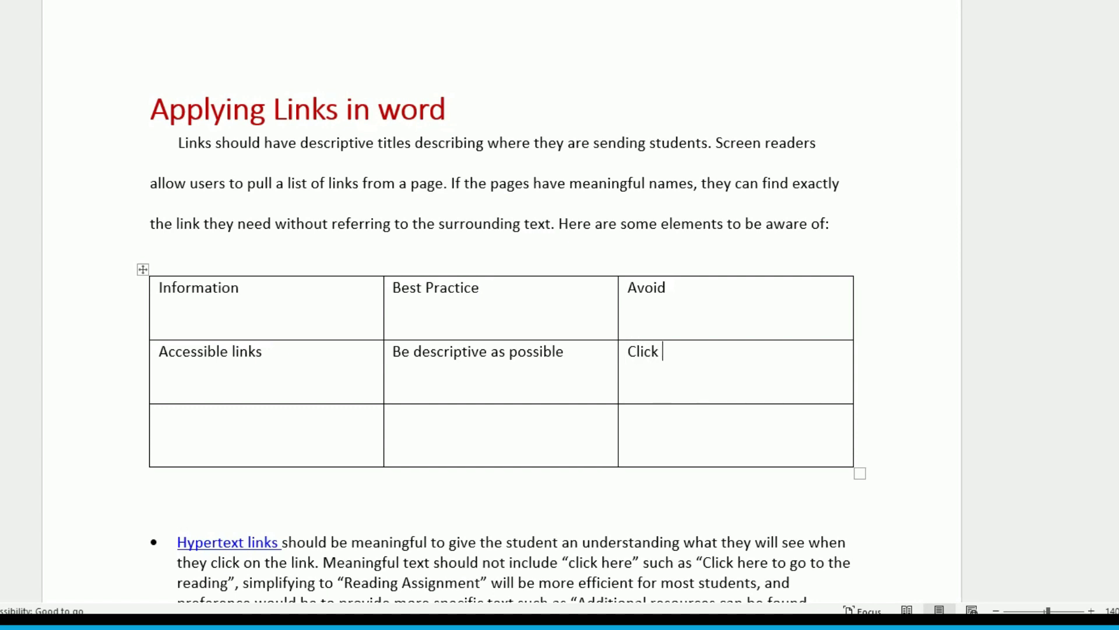
Fill row three: Headings, 'Use headings in order and do not skip headings', 'skipping headings or using a document without them'
key("Tab")
type("Headings")
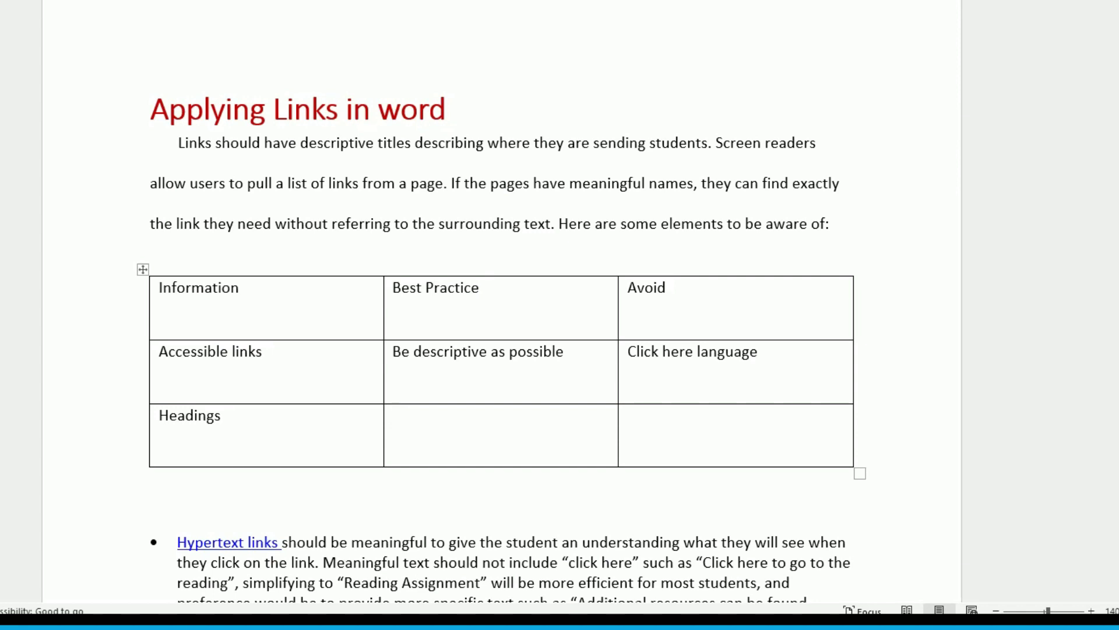
type("Use headings in order ")
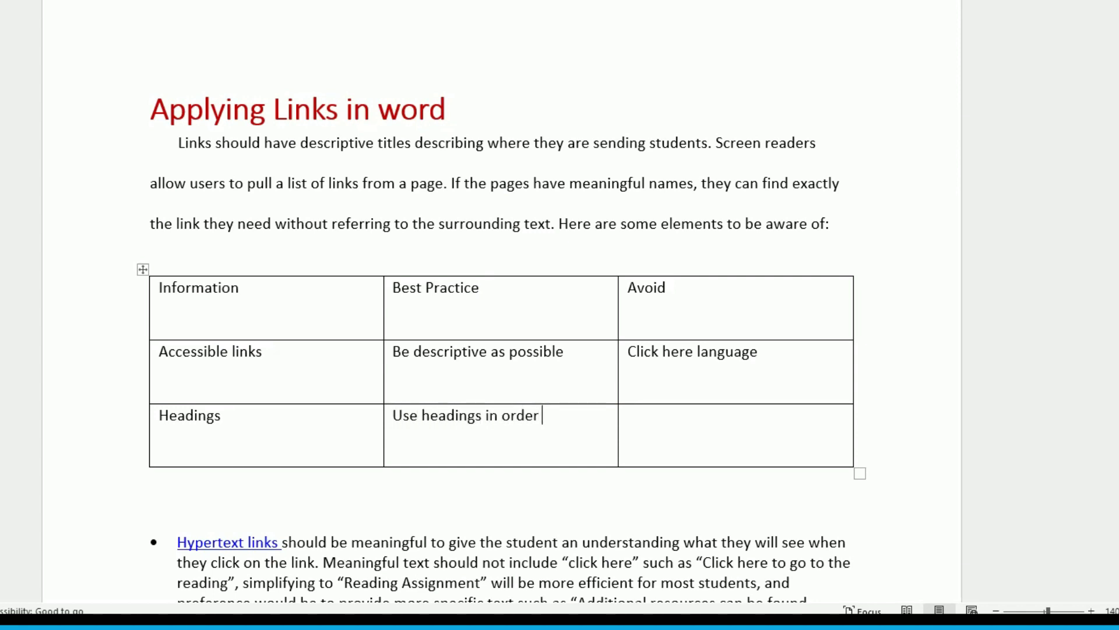
type("and do not skip headings")
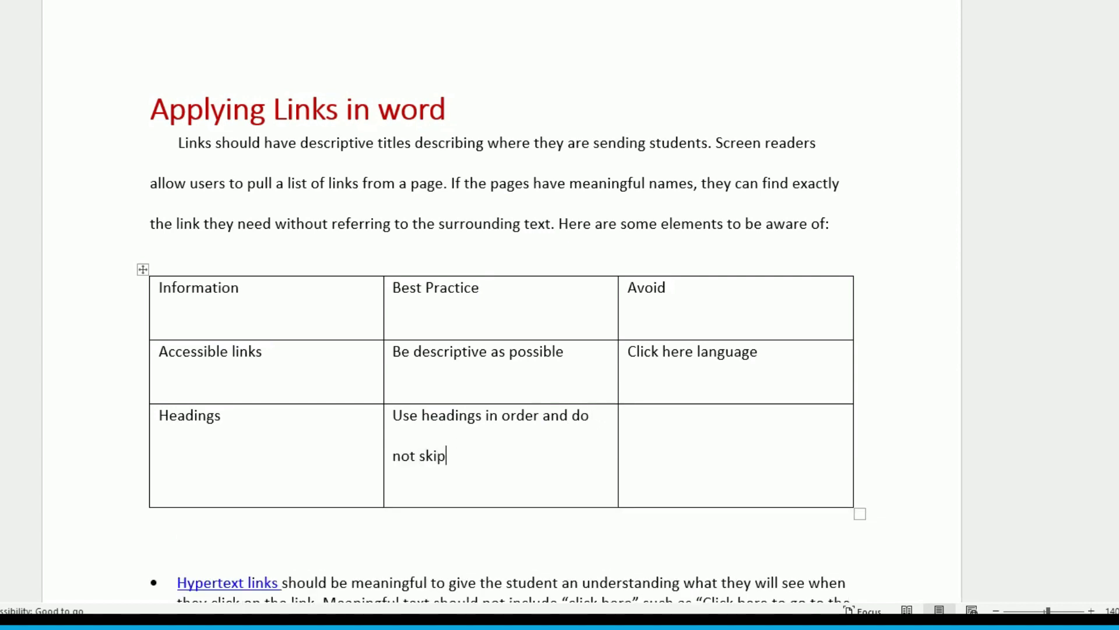
key("Tab")
type("skipping headings or using a document without them")
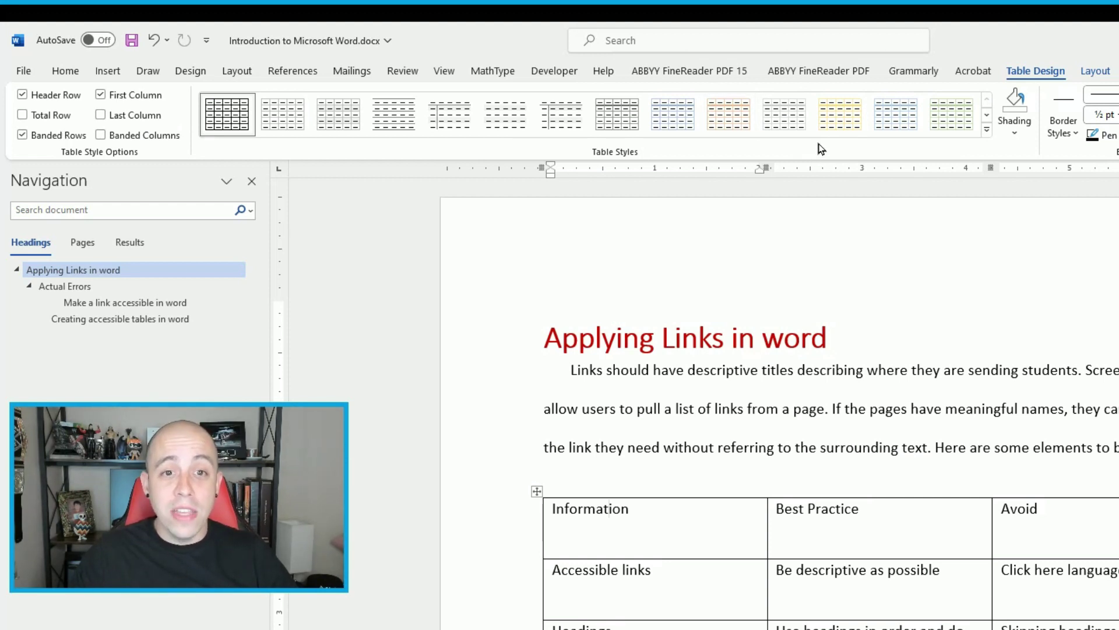
Try table styles, undo the black-header style, and turn off Banded Rows
left_click(986, 114)
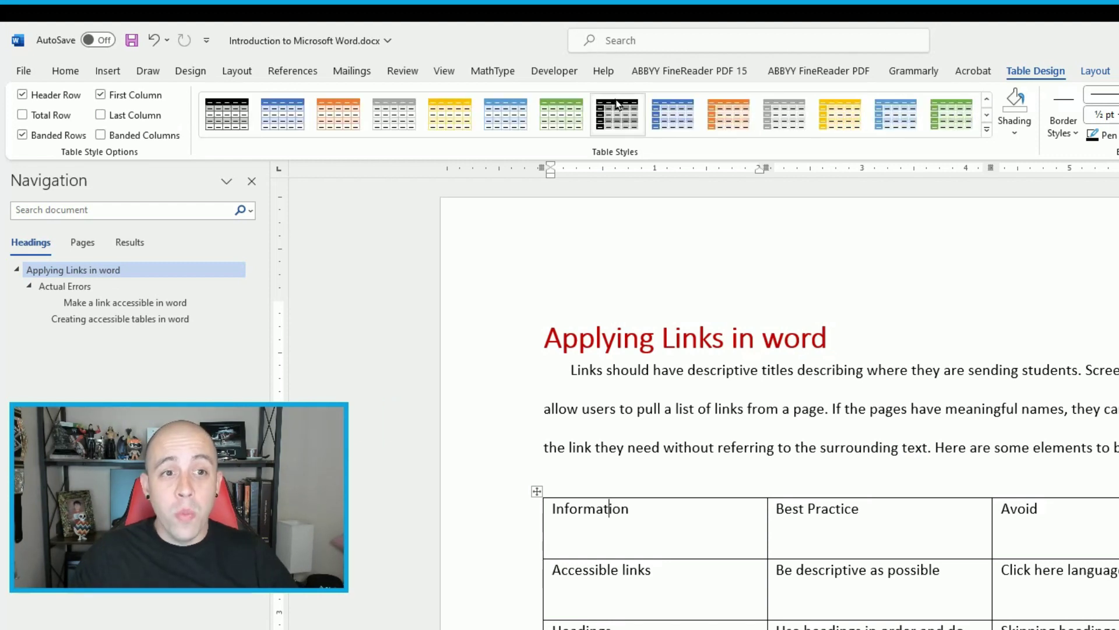
left_click(985, 114)
left_click(985, 114)
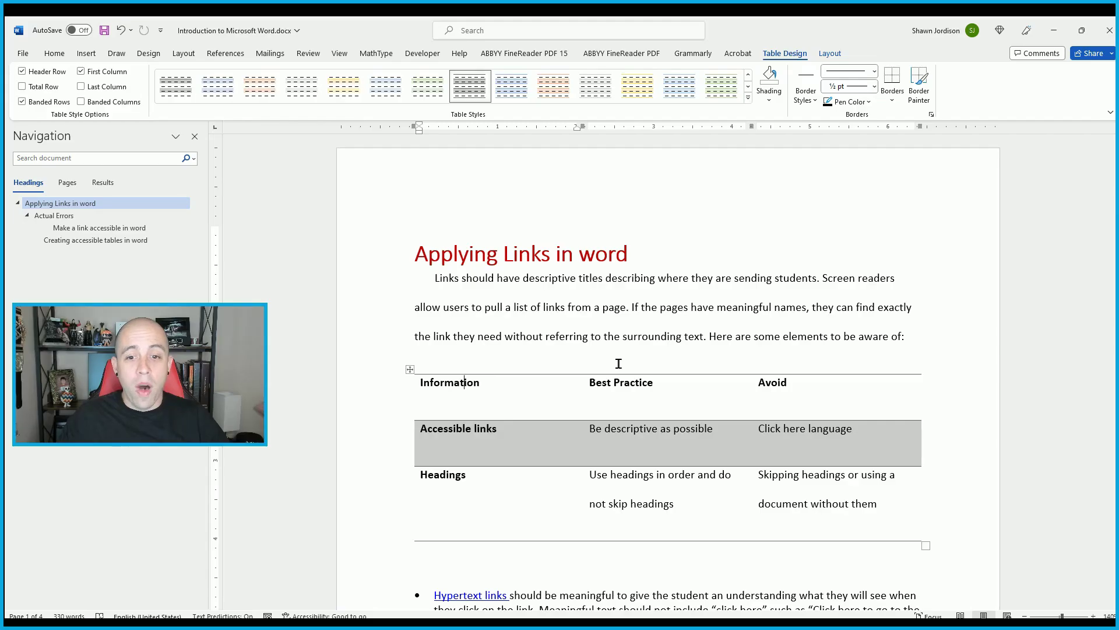
left_click(748, 86)
left_click(469, 86)
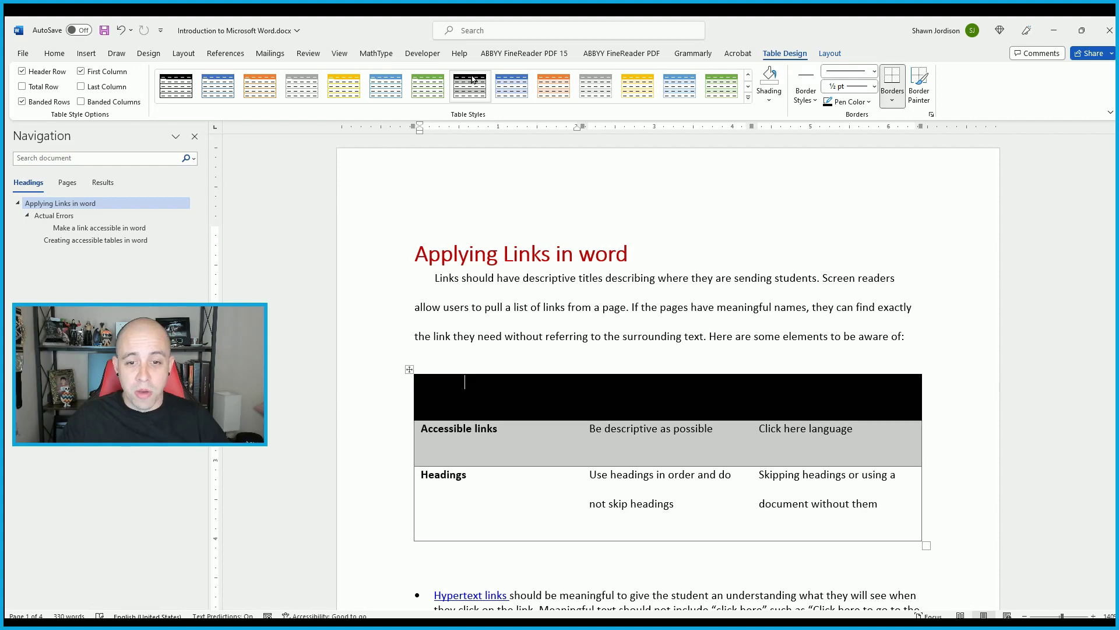
key("ctrl+z")
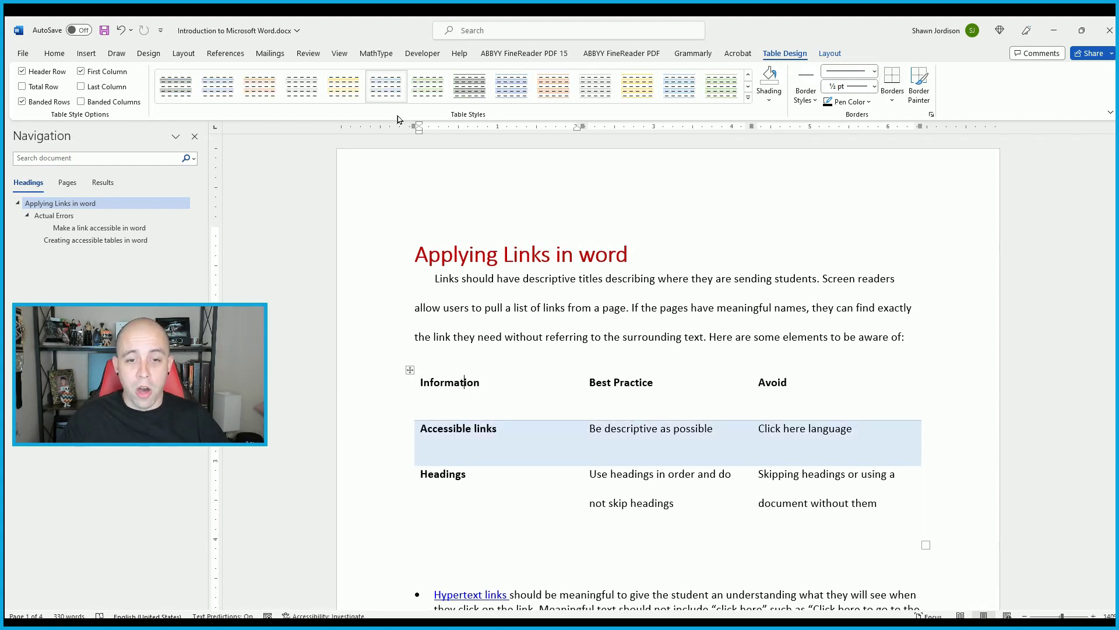
left_click(22, 101)
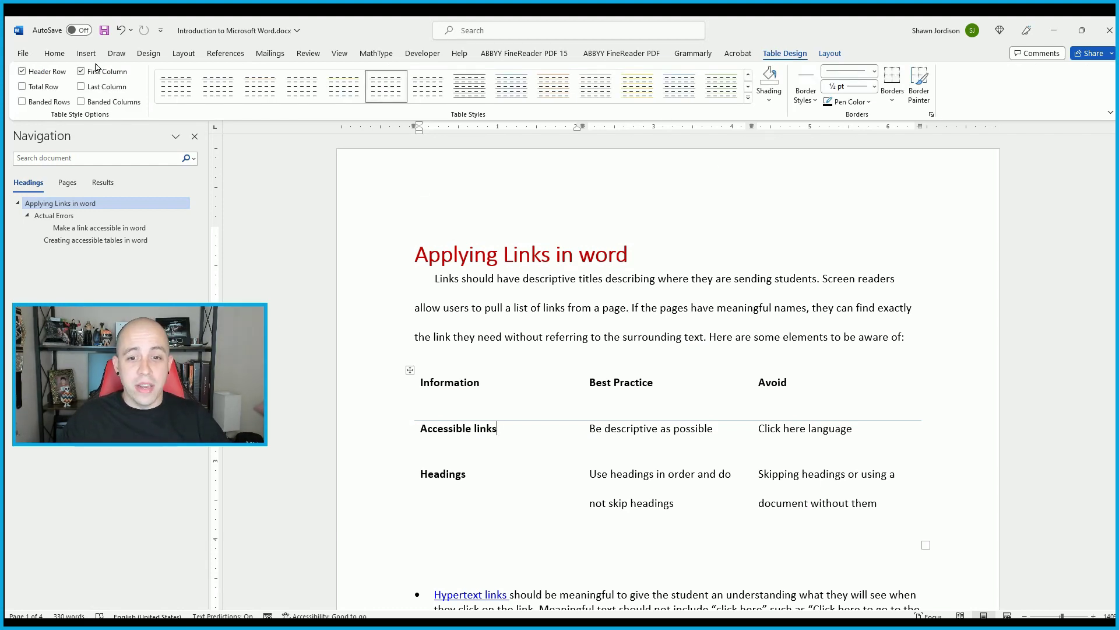
Check the bold header row and first column, then select the whole table
left_click_drag(487, 377, 798, 398)
left_click_drag(494, 387, 508, 511)
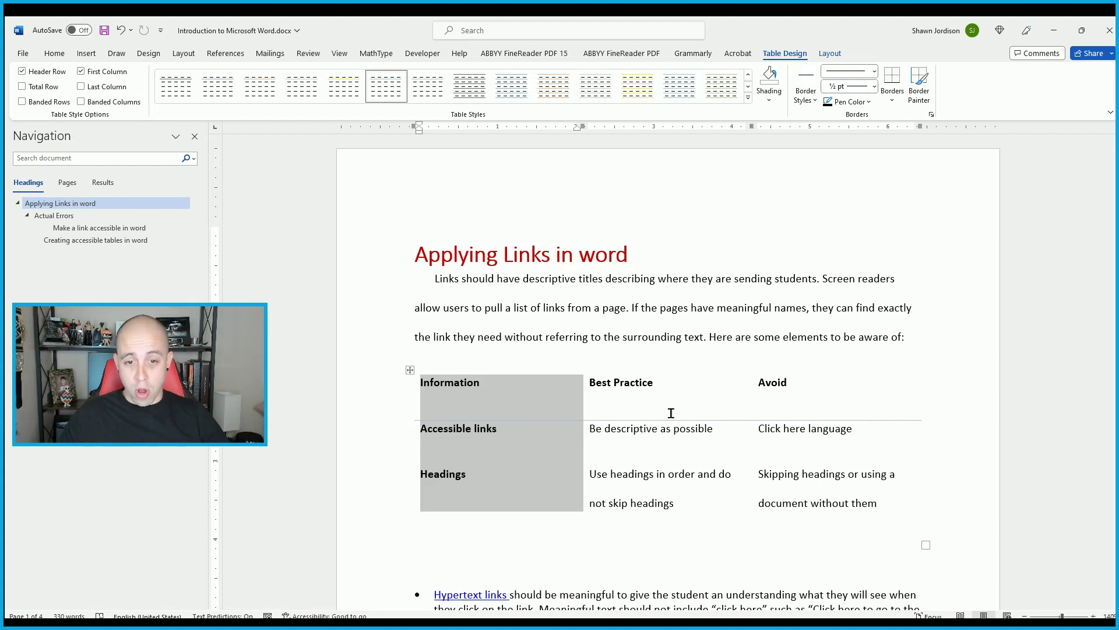
left_click_drag(413, 380, 828, 382)
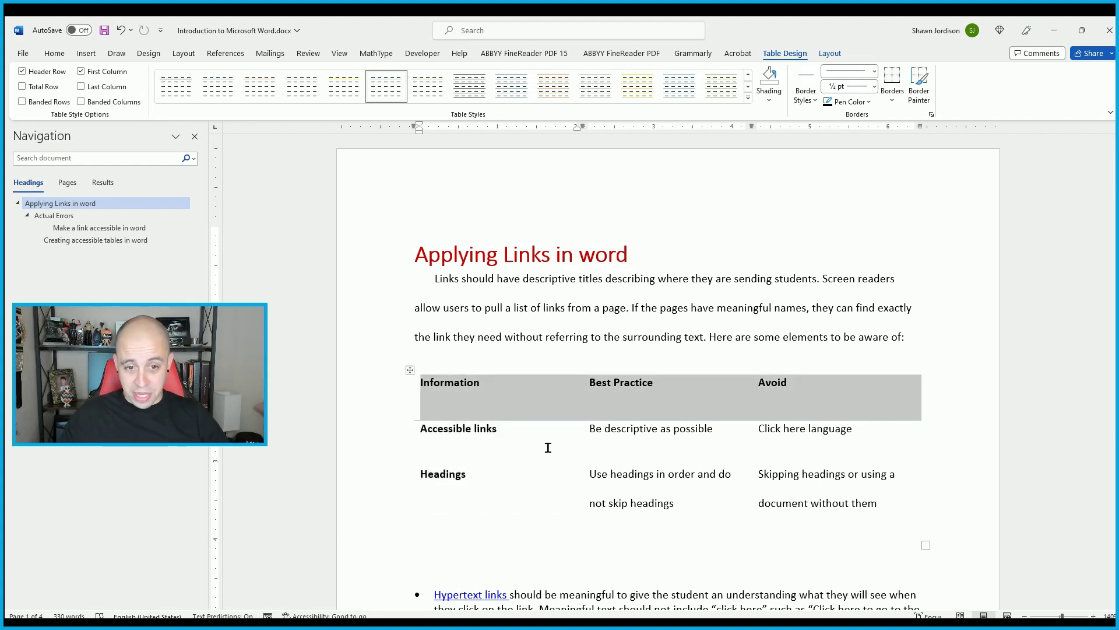
left_click_drag(495, 487, 474, 400)
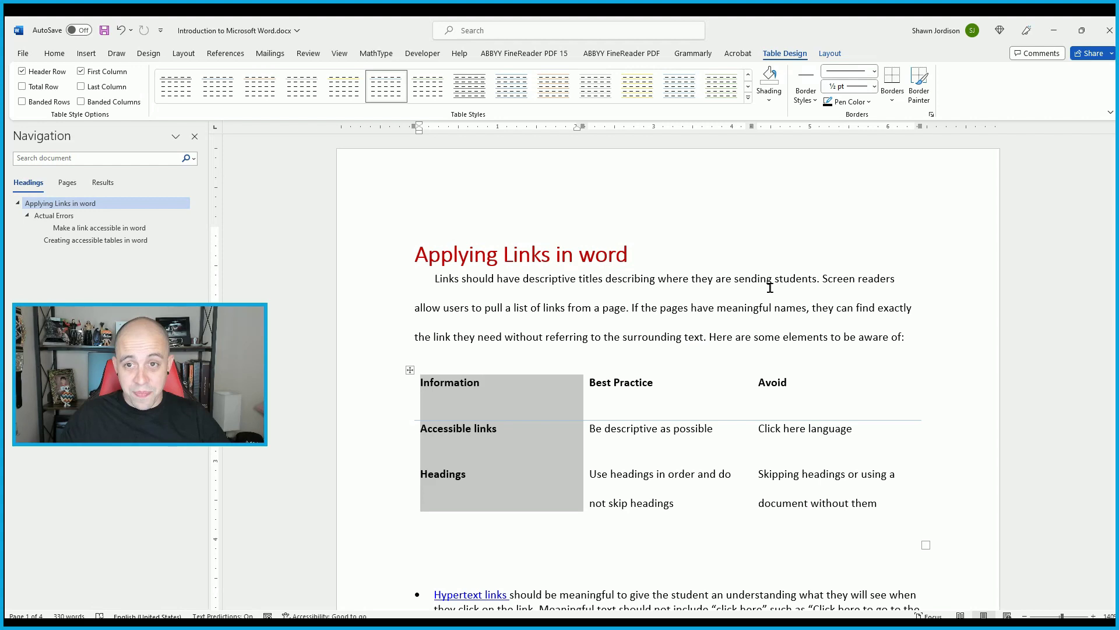
left_click(613, 385)
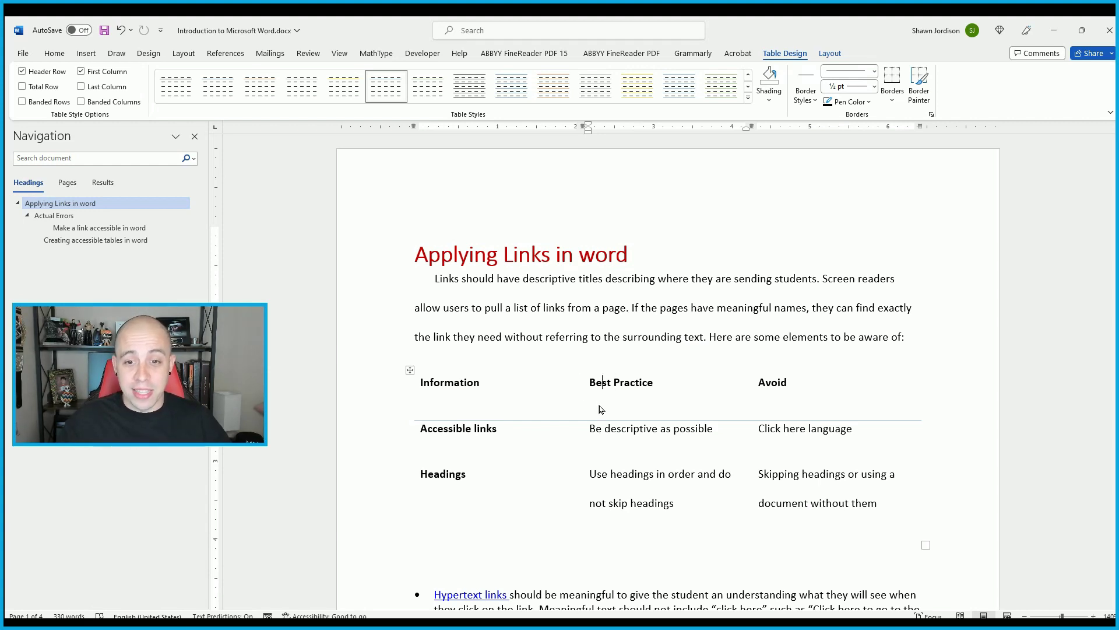
key("alt+KP_5")
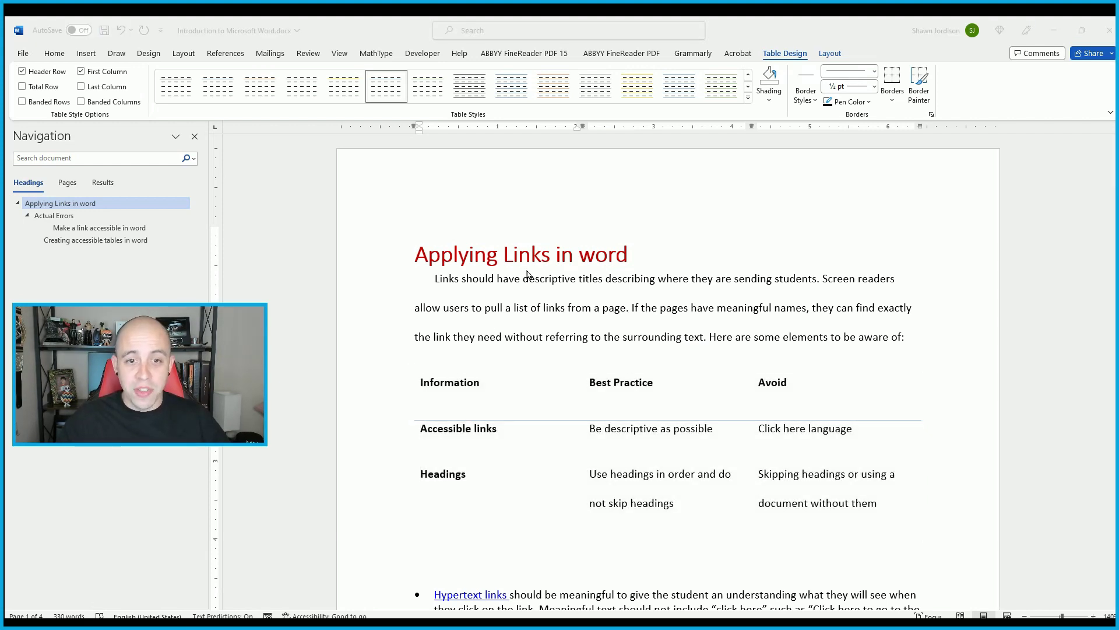
Add the caption 'Table 1 Accessible Links' above the table
right_click(536, 237)
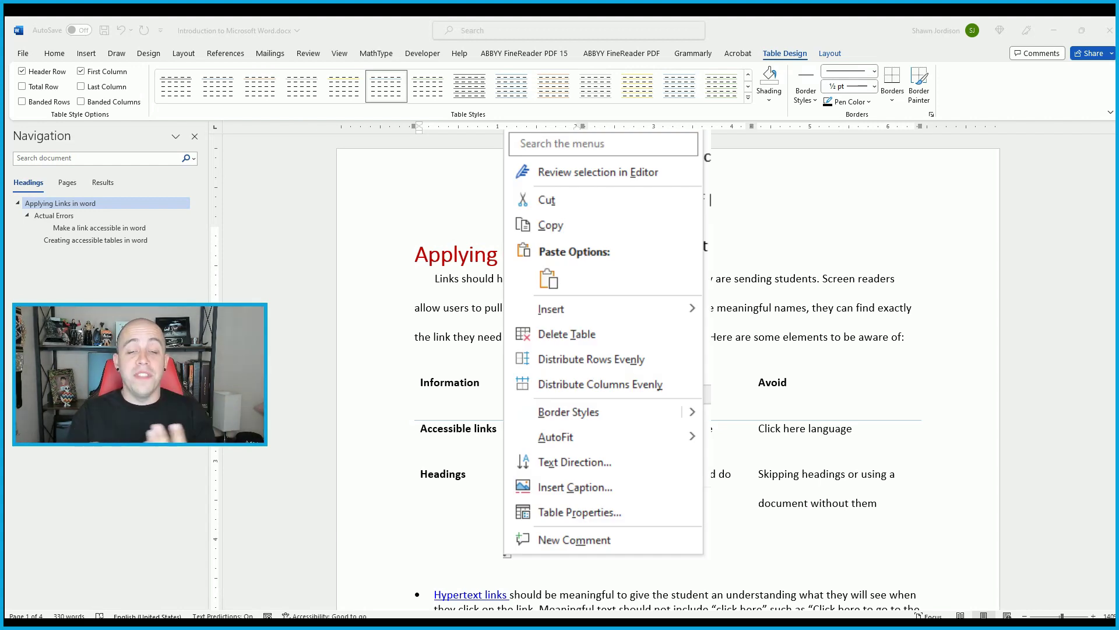
key("Escape")
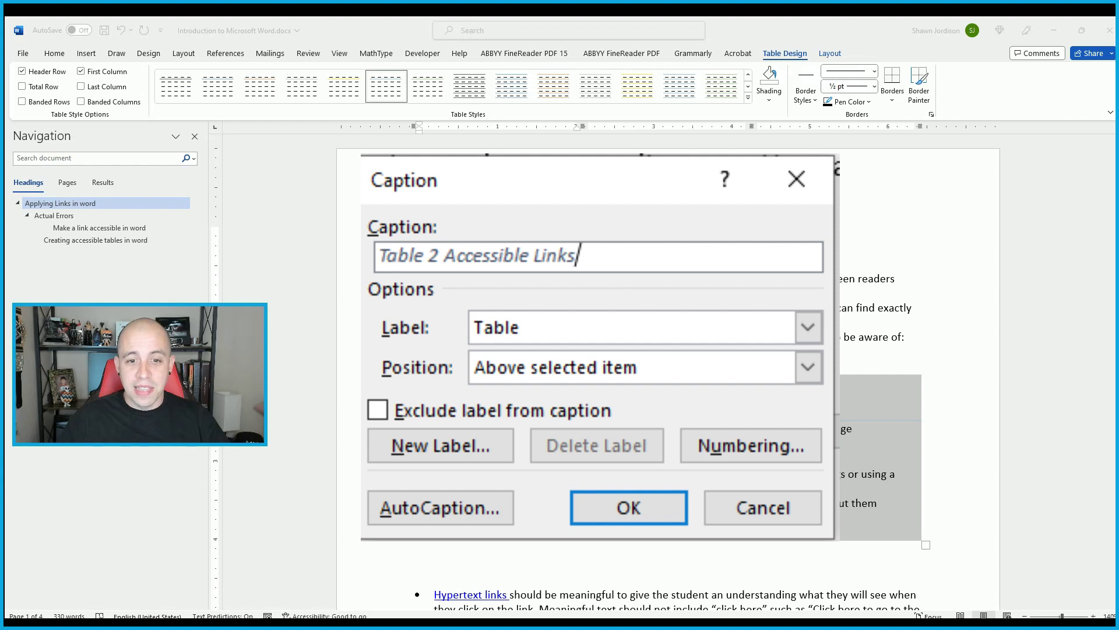
key("Return")
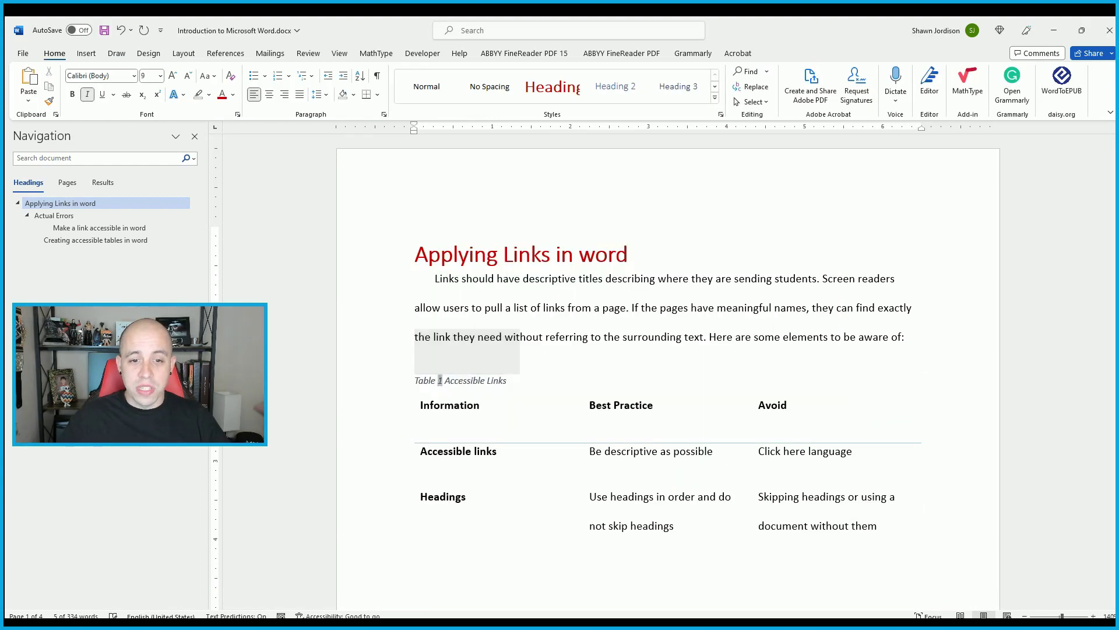
left_click(599, 310)
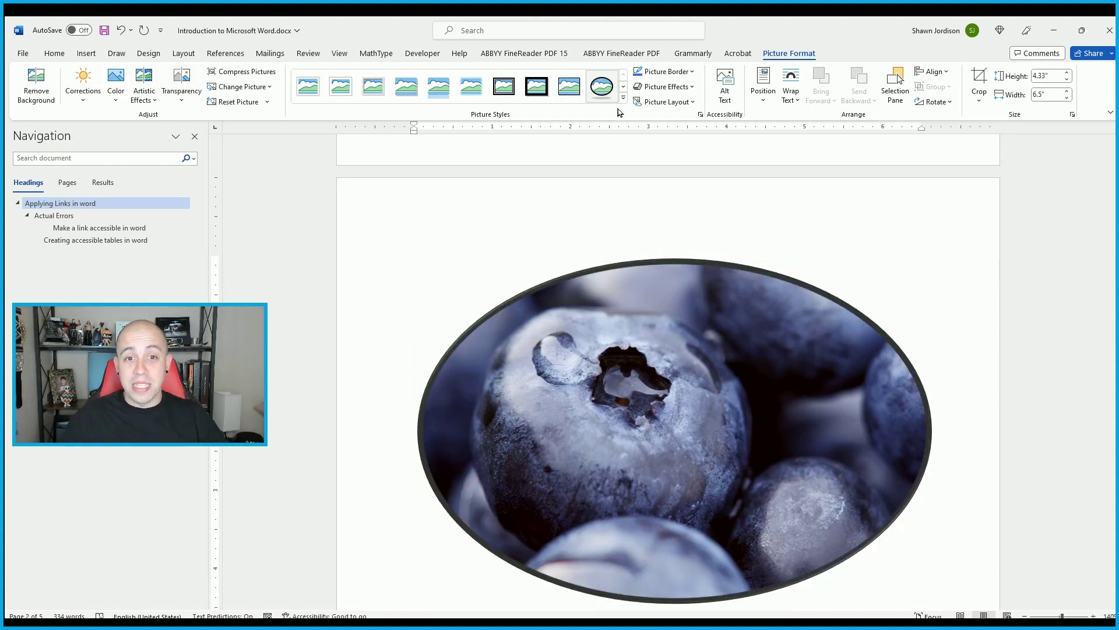
Apply the dark-bordered oval picture style to the blueberry photo
left_click(602, 81)
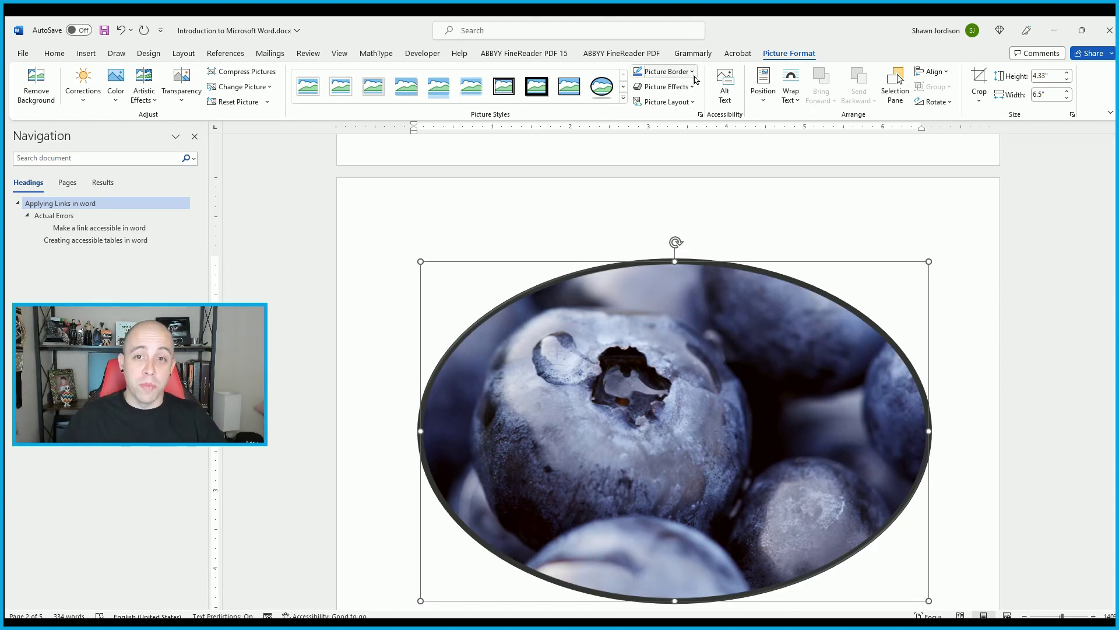
Set the oval photo's alt text to 'Macro image shot of blueberries' in the Alt Text pane
left_click(725, 90)
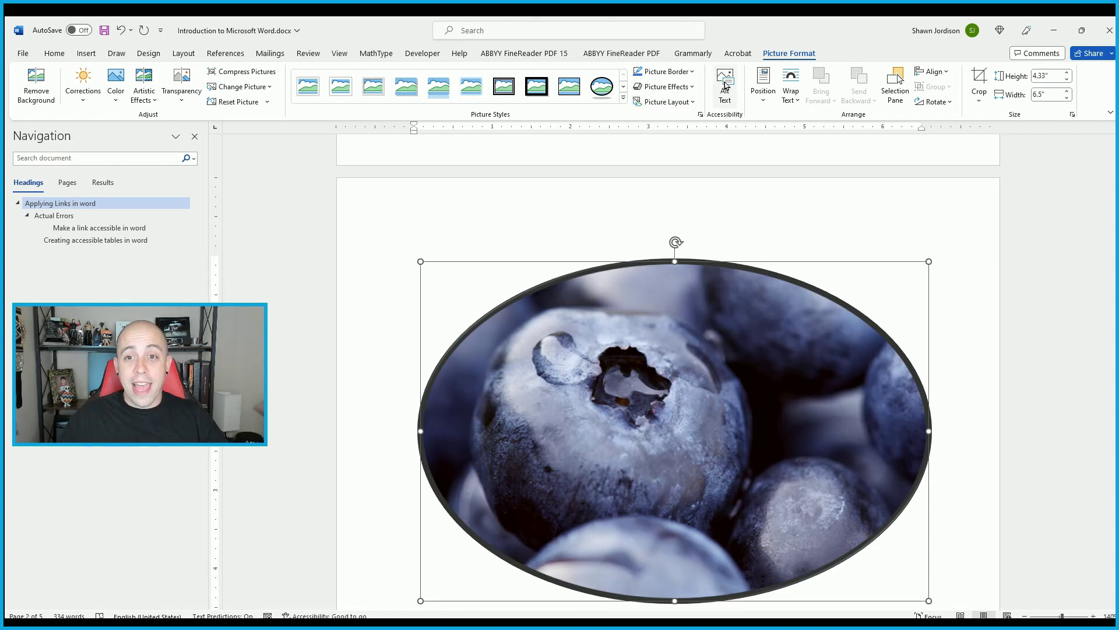
scroll(780, 323, "down", 2)
scroll(773, 318, "up", 2)
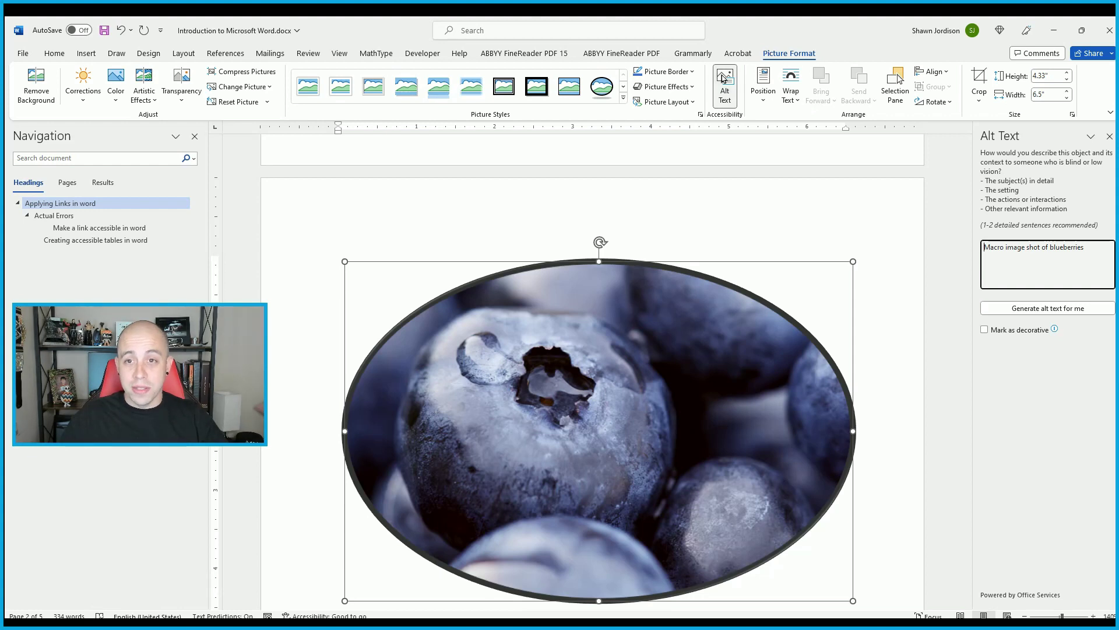
key("ctrl+a")
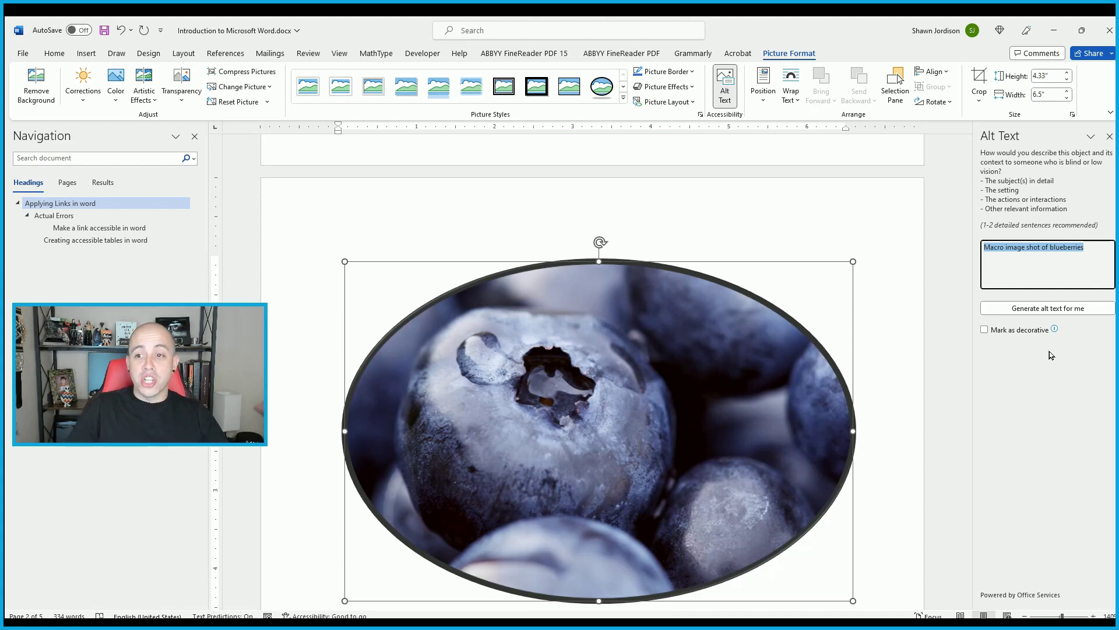
left_click(833, 270)
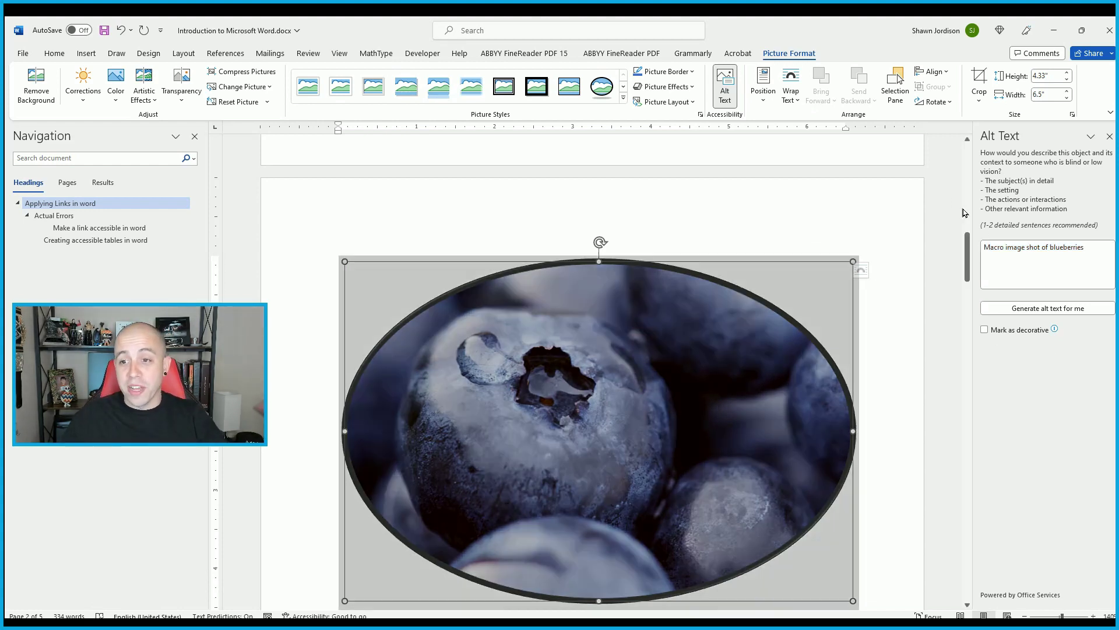
left_click(1039, 245)
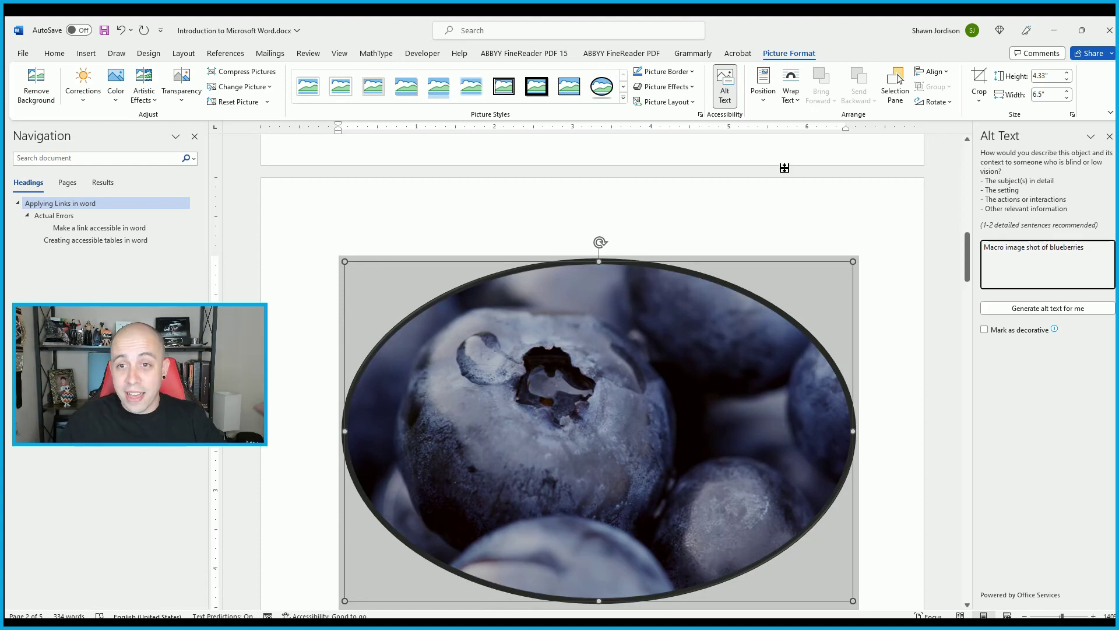
left_click(860, 264)
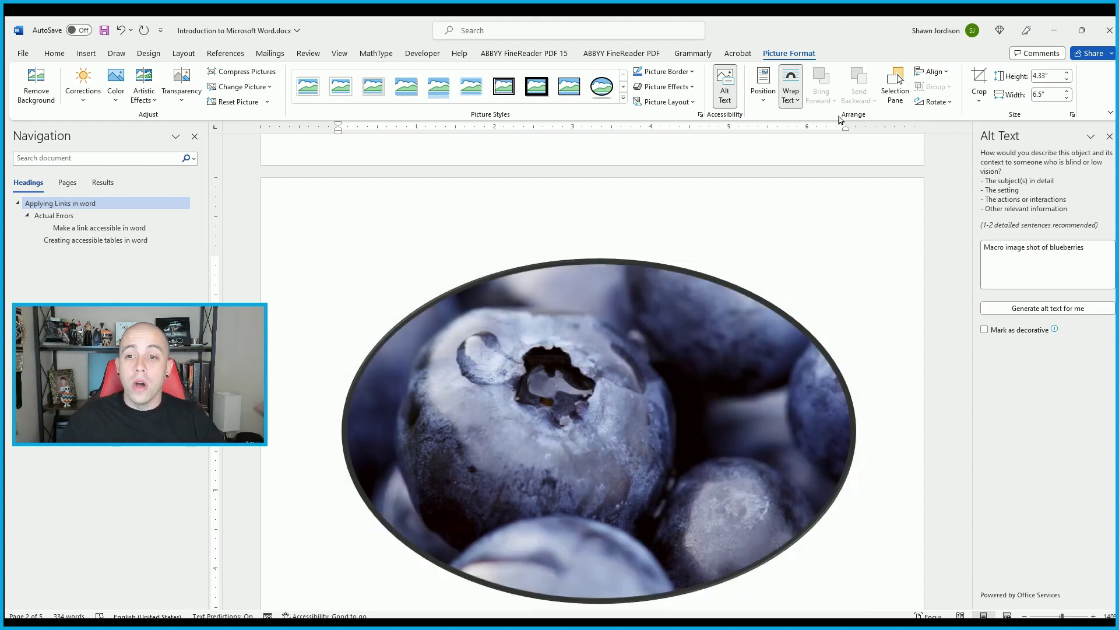
Set the oval blueberry picture's text wrapping so the surrounding text flows around it
left_click(791, 94)
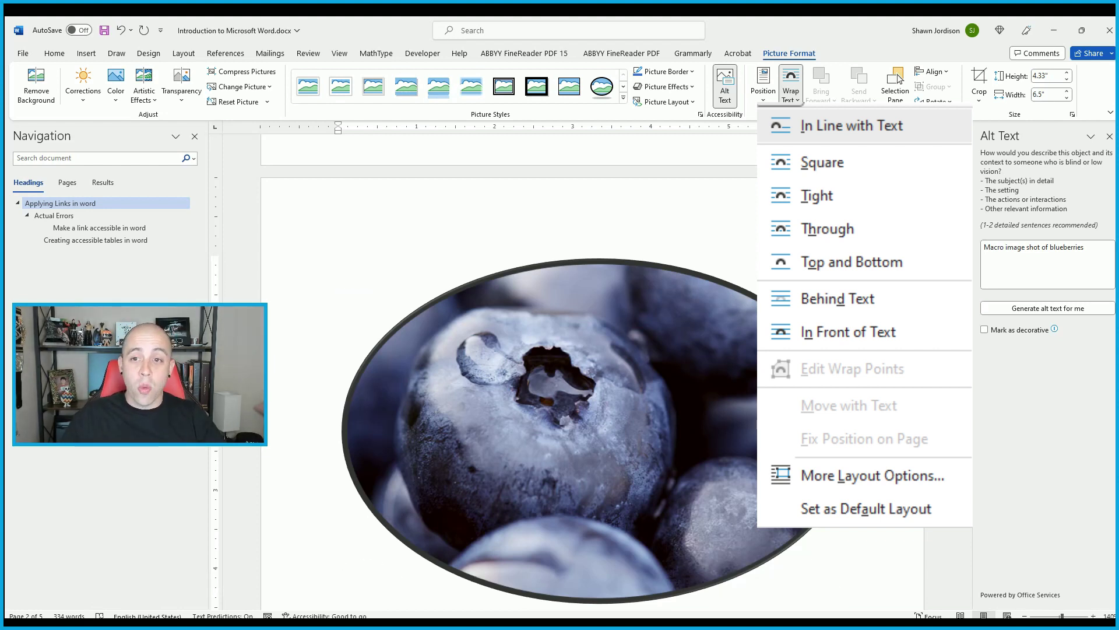
key("Escape")
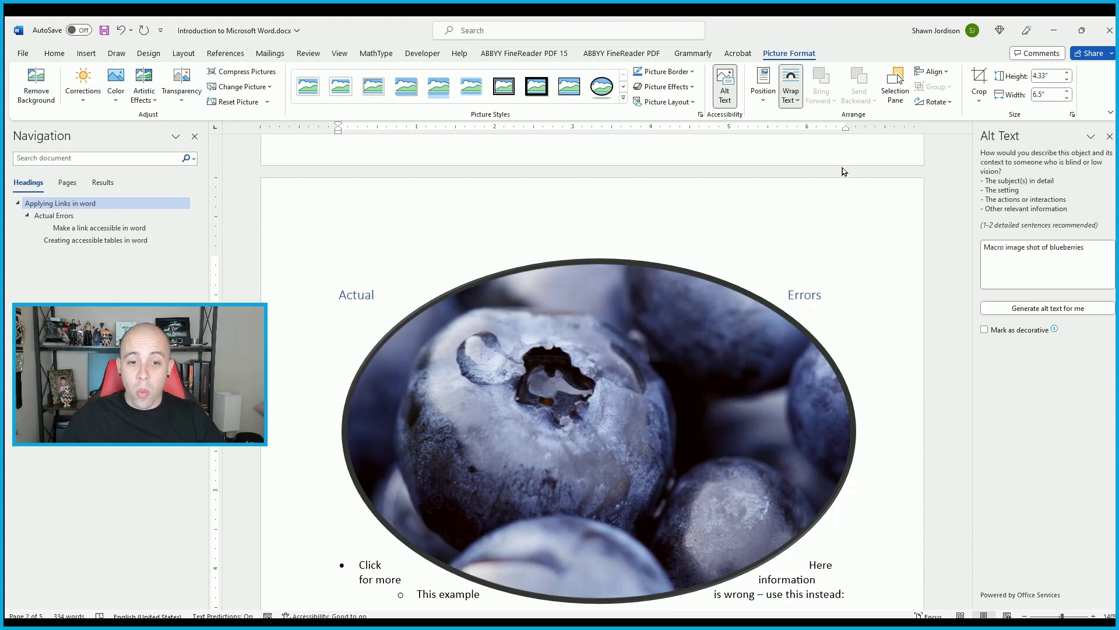
left_click(710, 257)
left_click(791, 93)
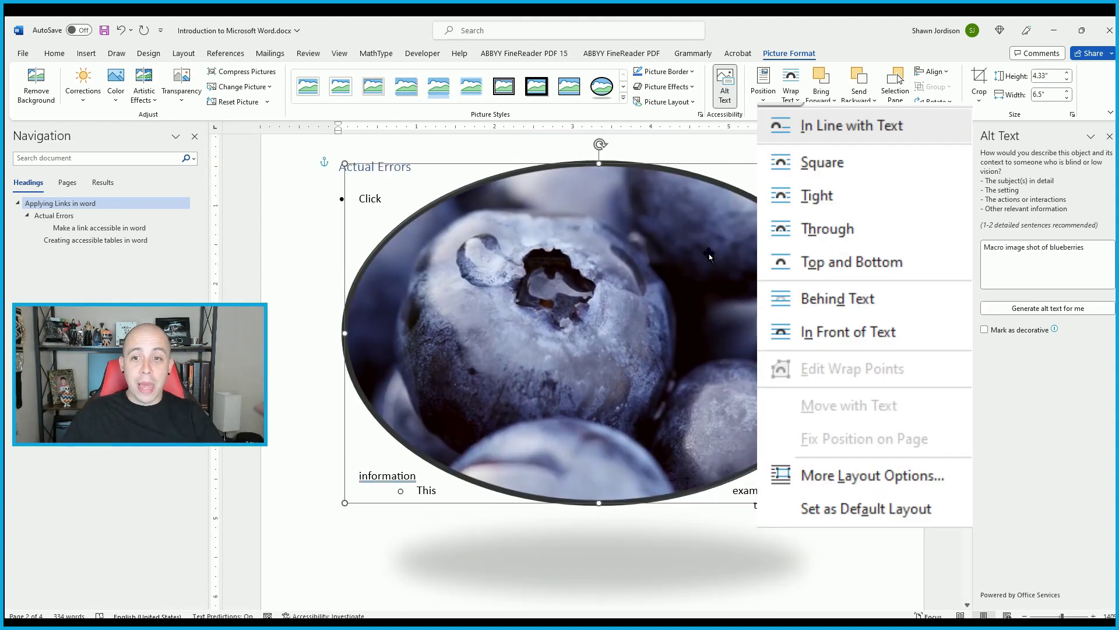
scroll(710, 256, "down", 1)
Resize the oval blueberry picture to 2.91" by 4.36"
key("ctrl+z")
scroll(601, 241, "down", 3)
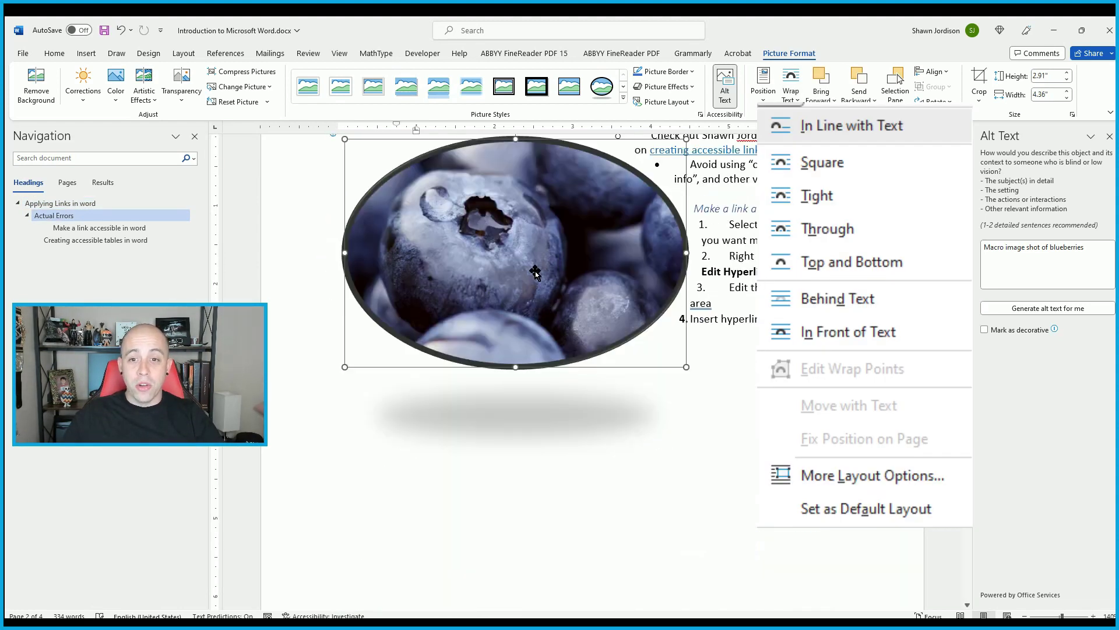
scroll(600, 241, "up", 4)
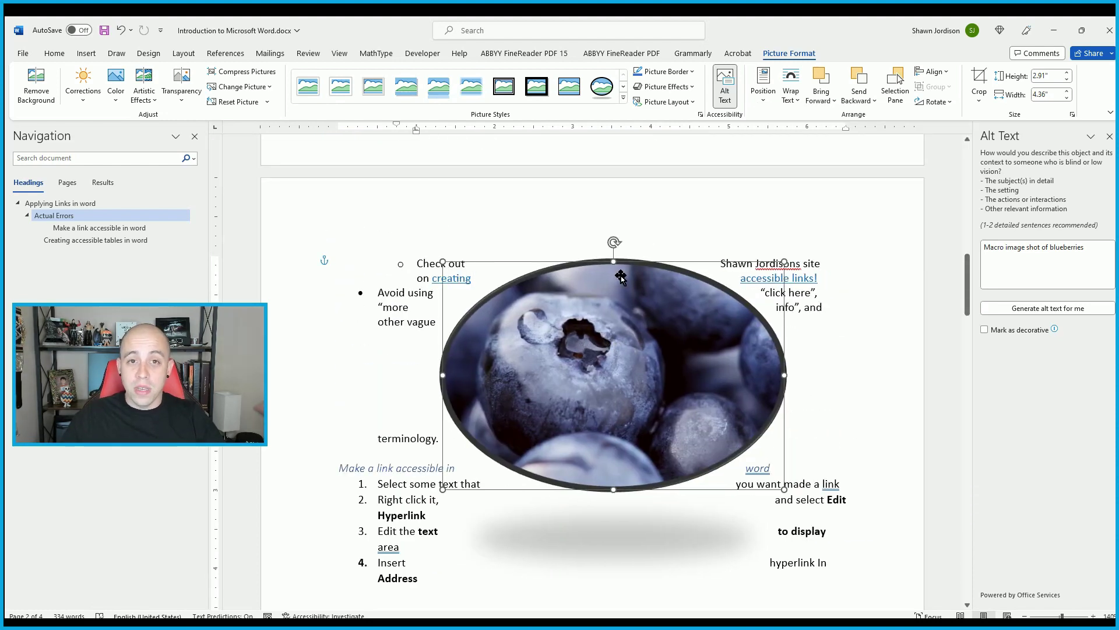
Drag the picture into place among the wrapped text and reselect it
mouse_move(633, 330)
left_mouse_down()
mouse_move(578, 436)
mouse_move(605, 324)
mouse_move(613, 331)
left_mouse_up()
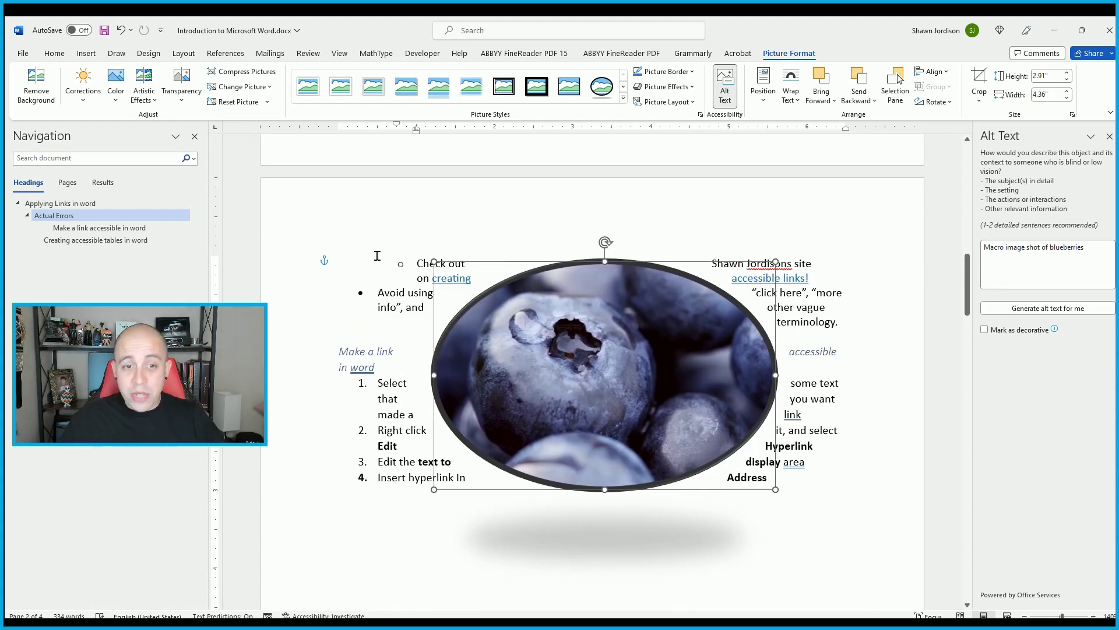
left_click_drag(416, 262, 419, 297)
left_click(627, 233)
left_click(561, 285)
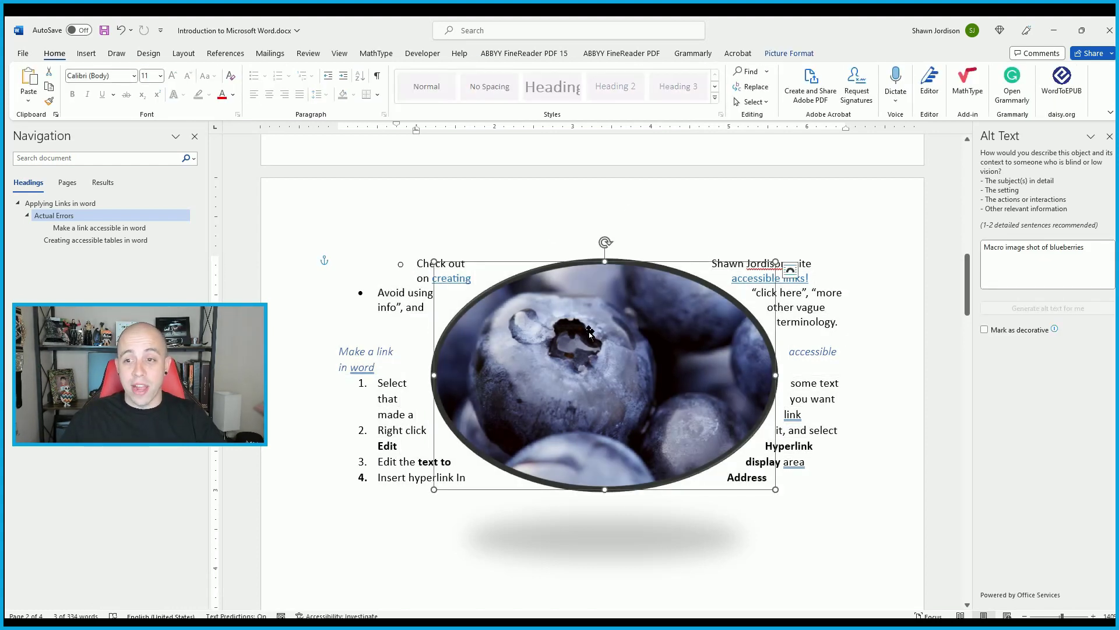
left_click(789, 53)
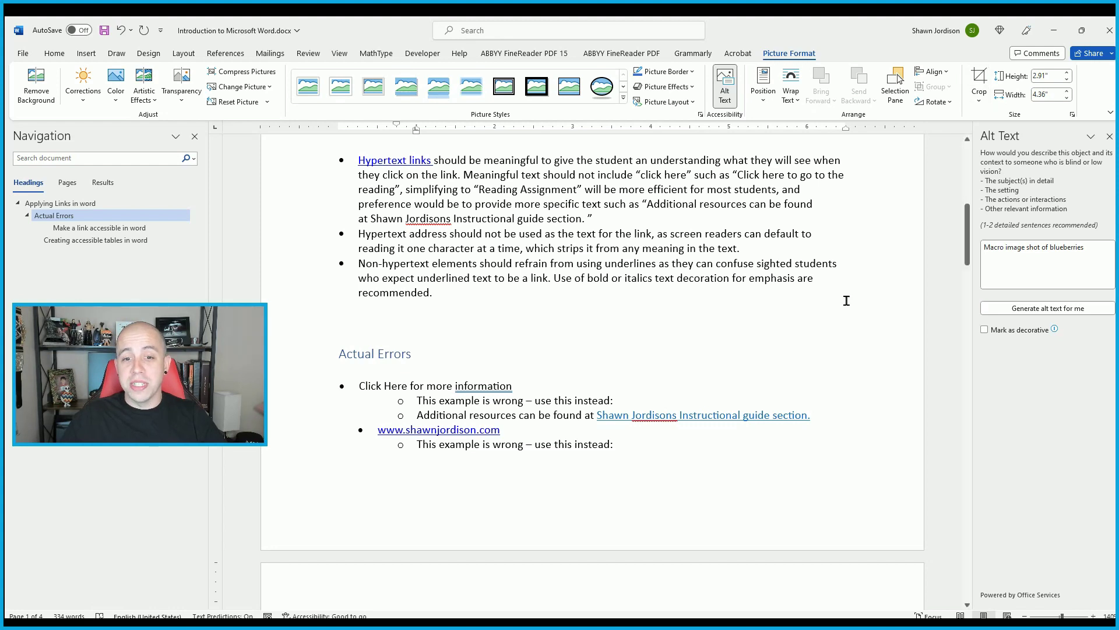
scroll(846, 300, "down", 5)
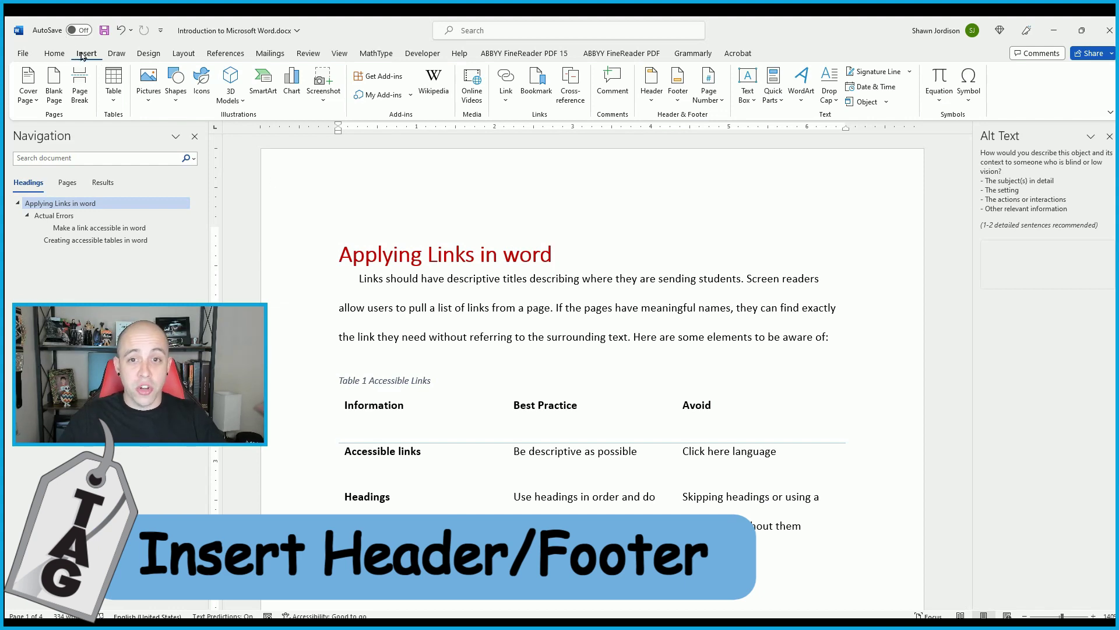
Add an Accent Bar 2 page number to the top of the page header
left_click(652, 84)
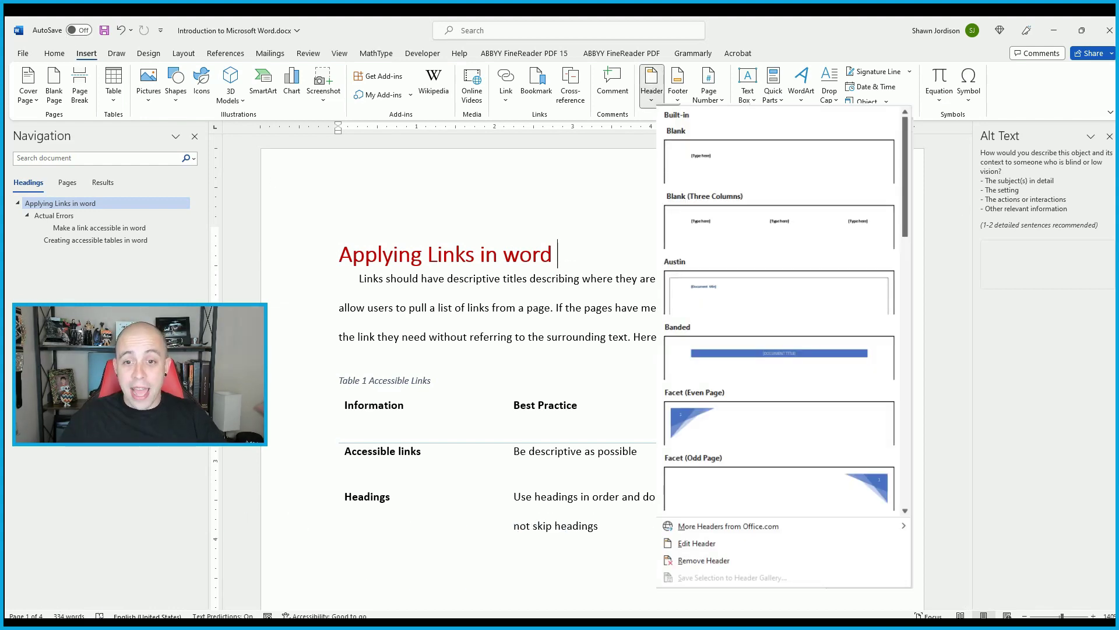
left_click(537, 211)
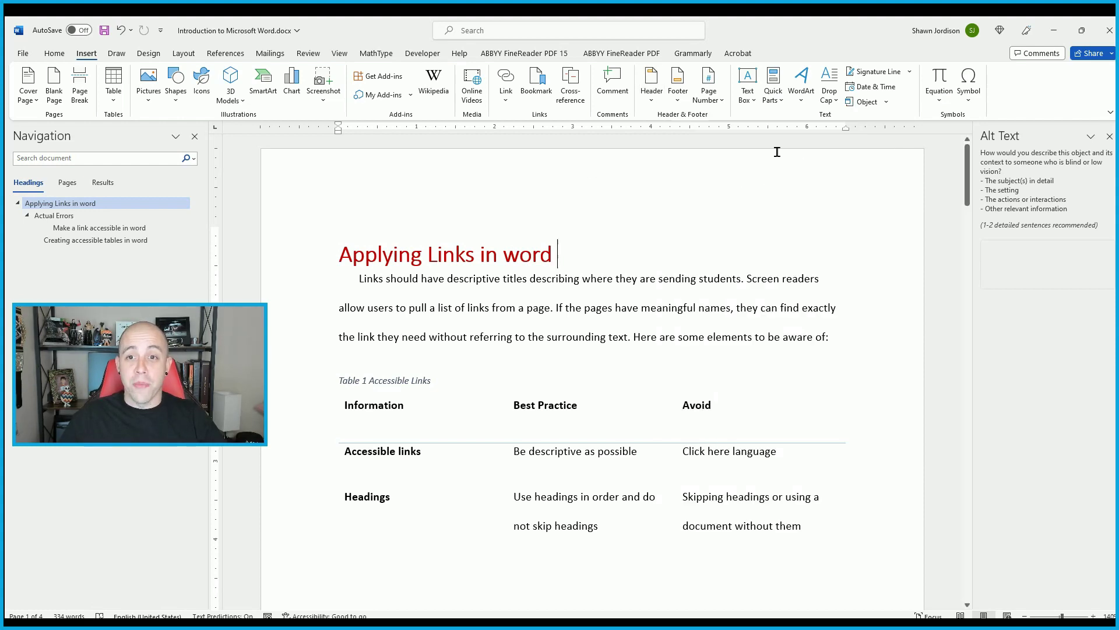
double_click(776, 155)
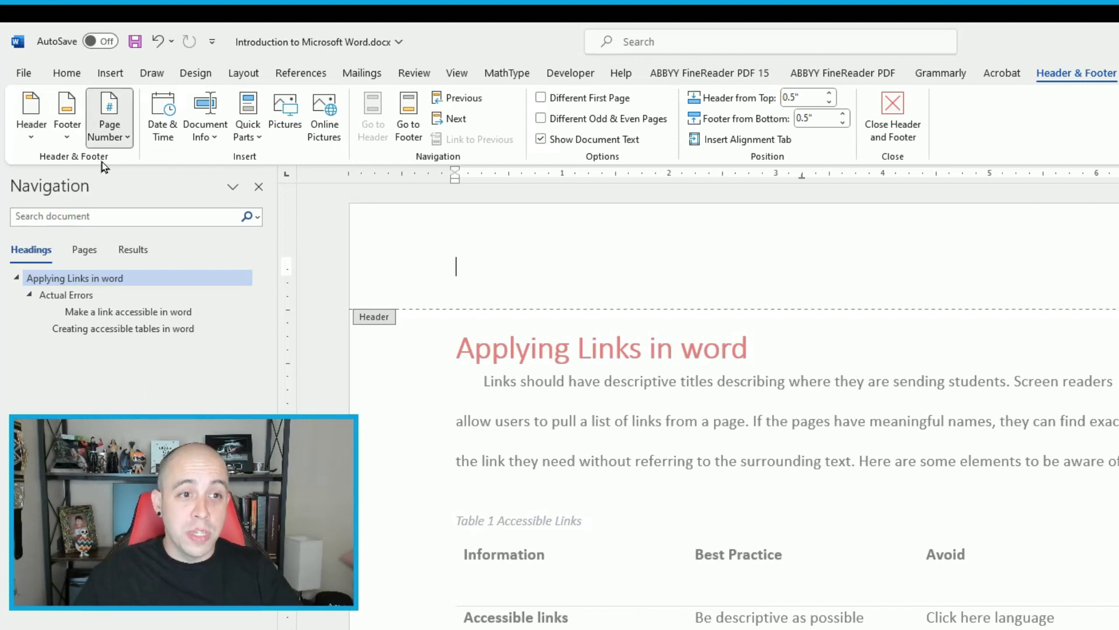
left_click(121, 139)
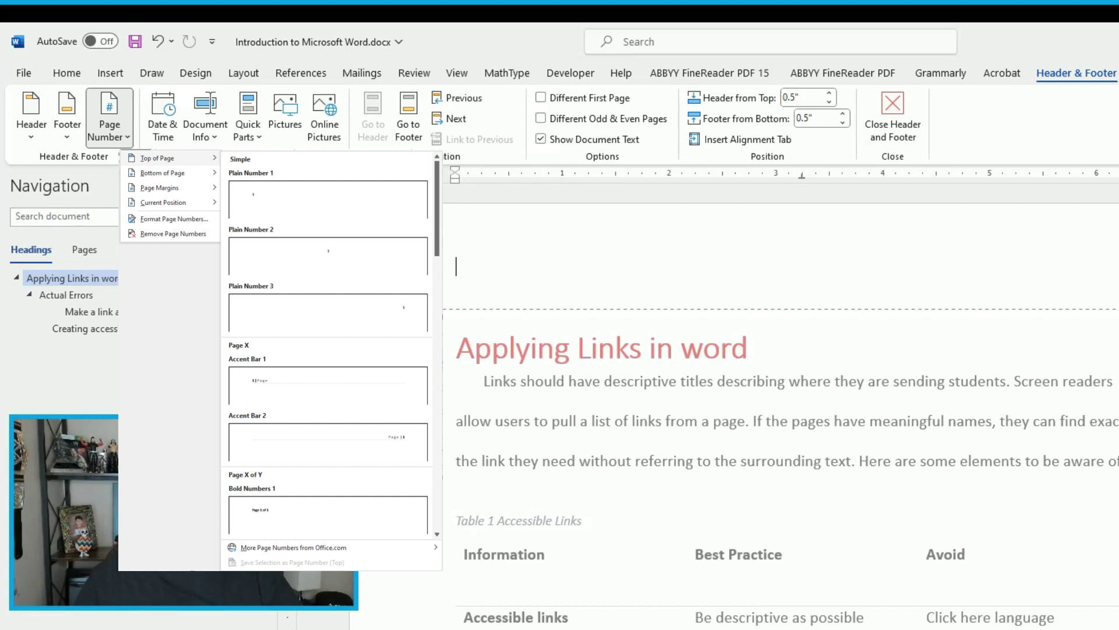
left_click(327, 444)
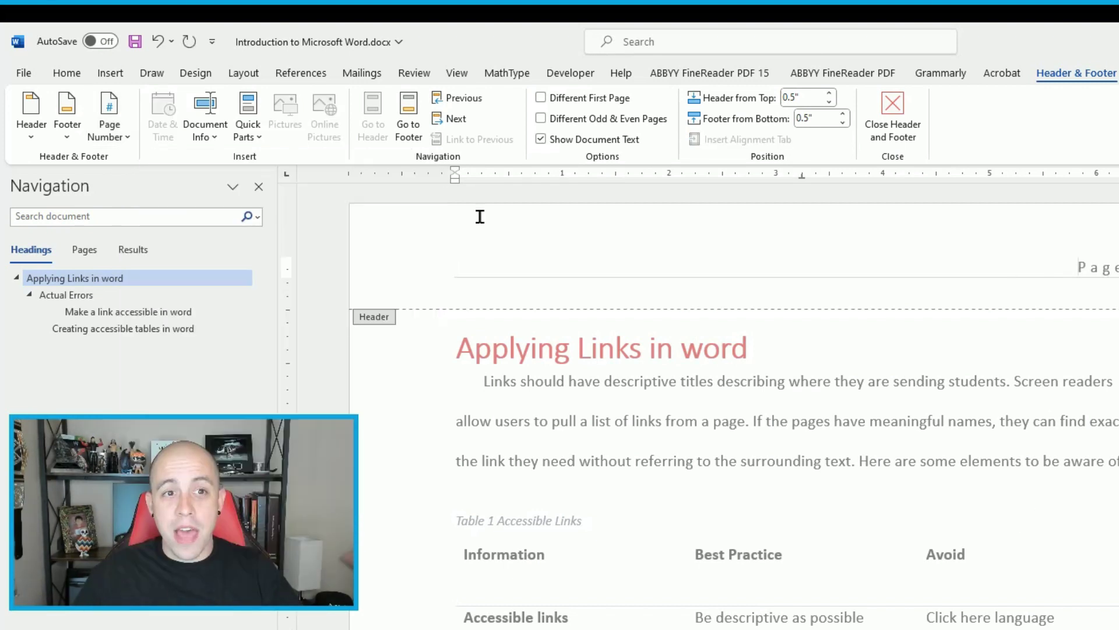
Close header and footer editing and insert a new equation below the heading
left_click(398, 111)
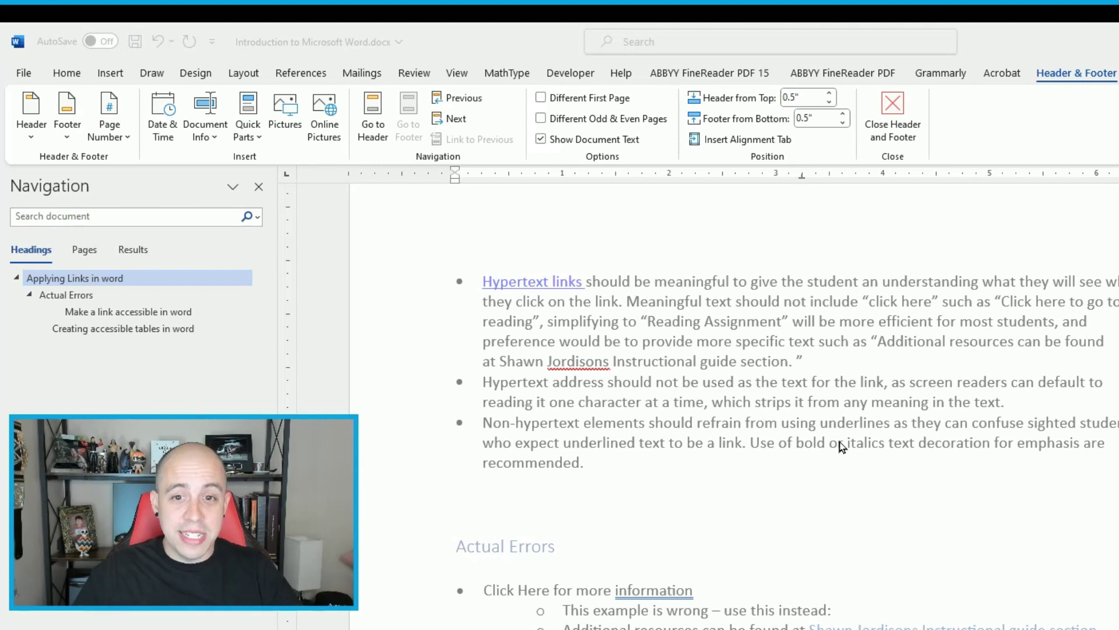
left_click(838, 355)
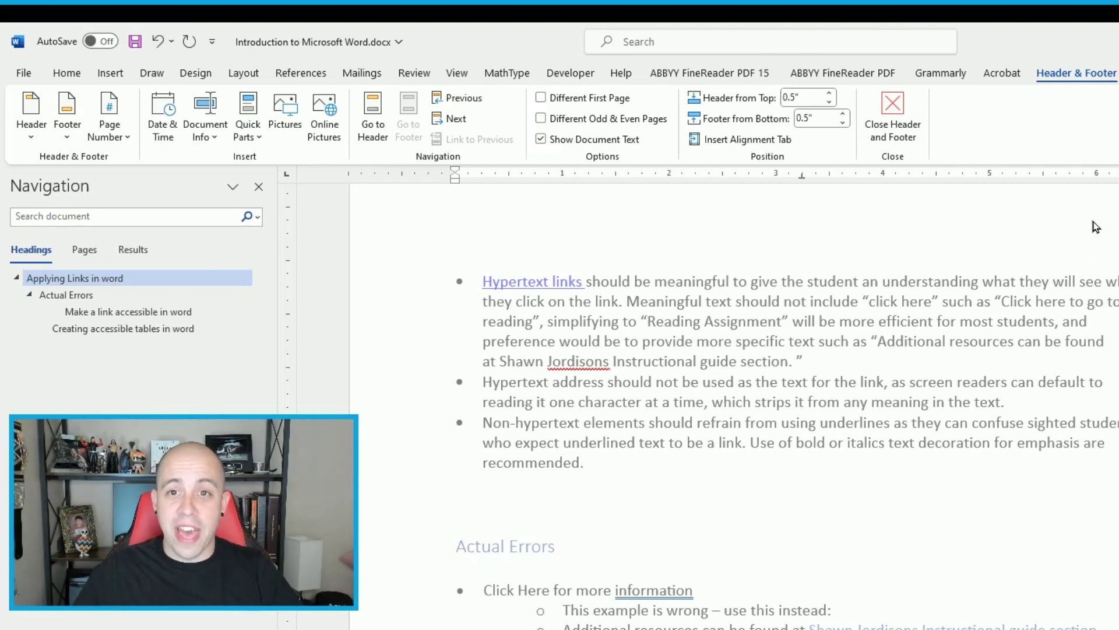
left_click(904, 129)
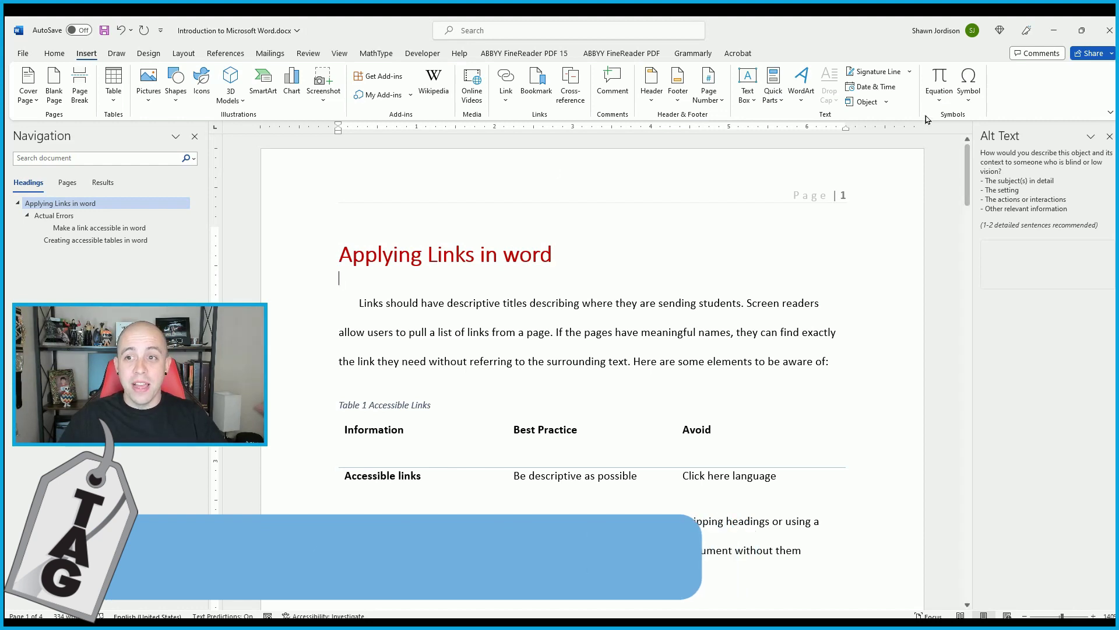
left_click(939, 82)
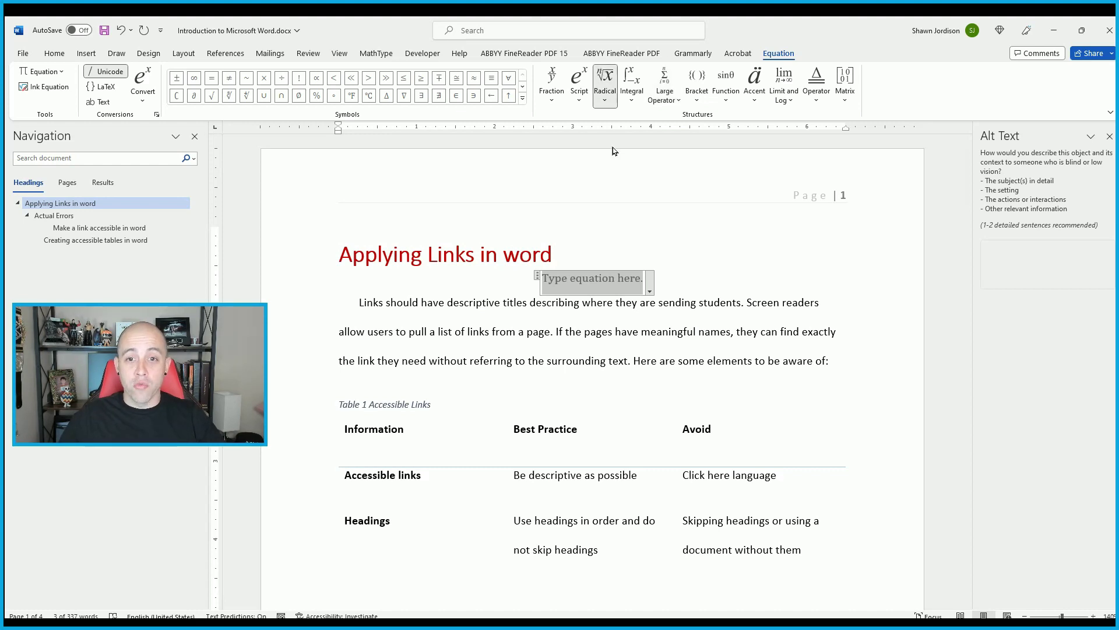
key("ctrl+v")
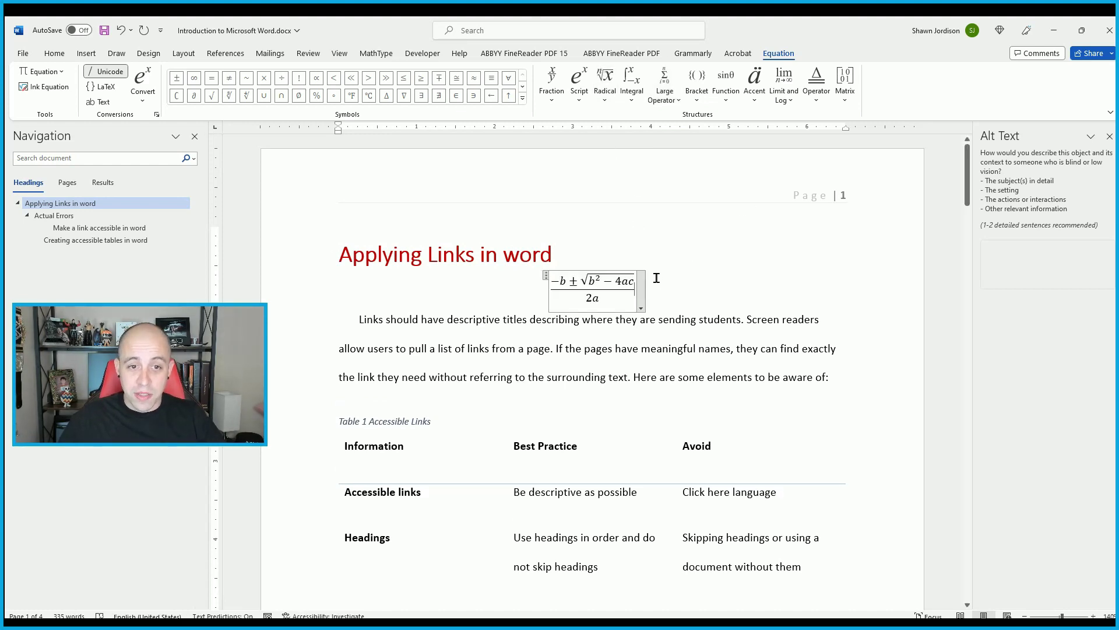
left_click(571, 243)
left_click(710, 287)
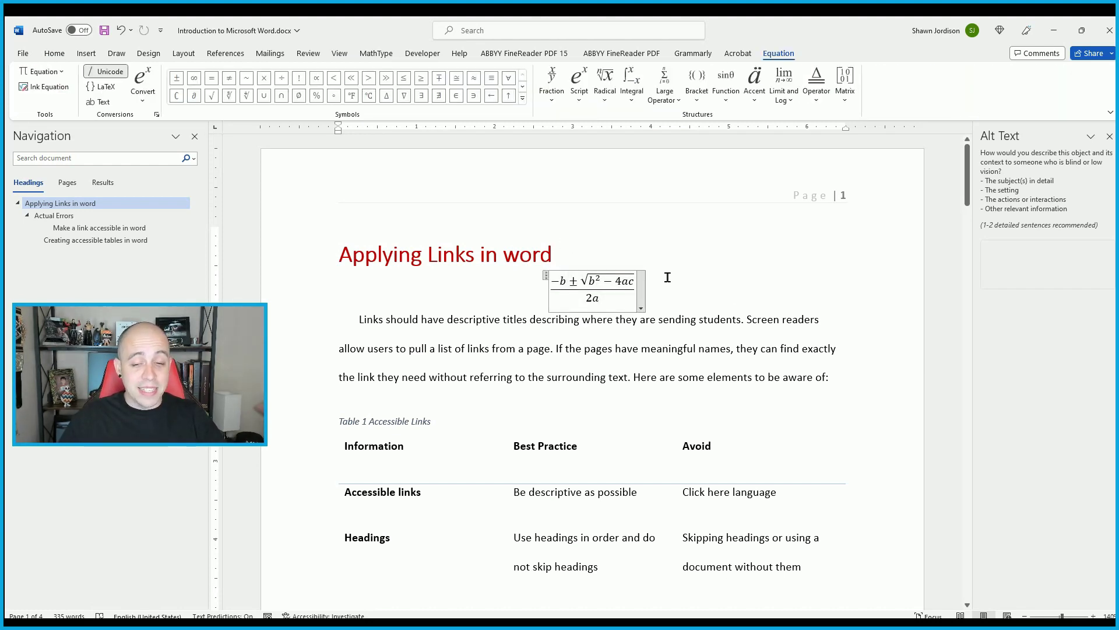
left_click(576, 242)
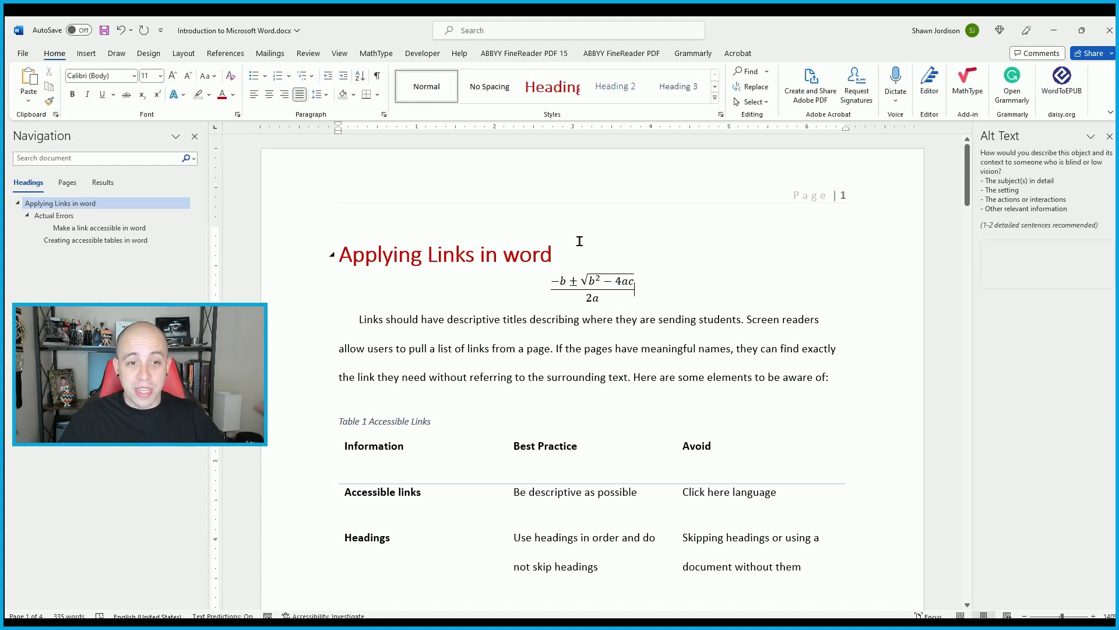
key("ctrl+z")
key("ctrl+z")
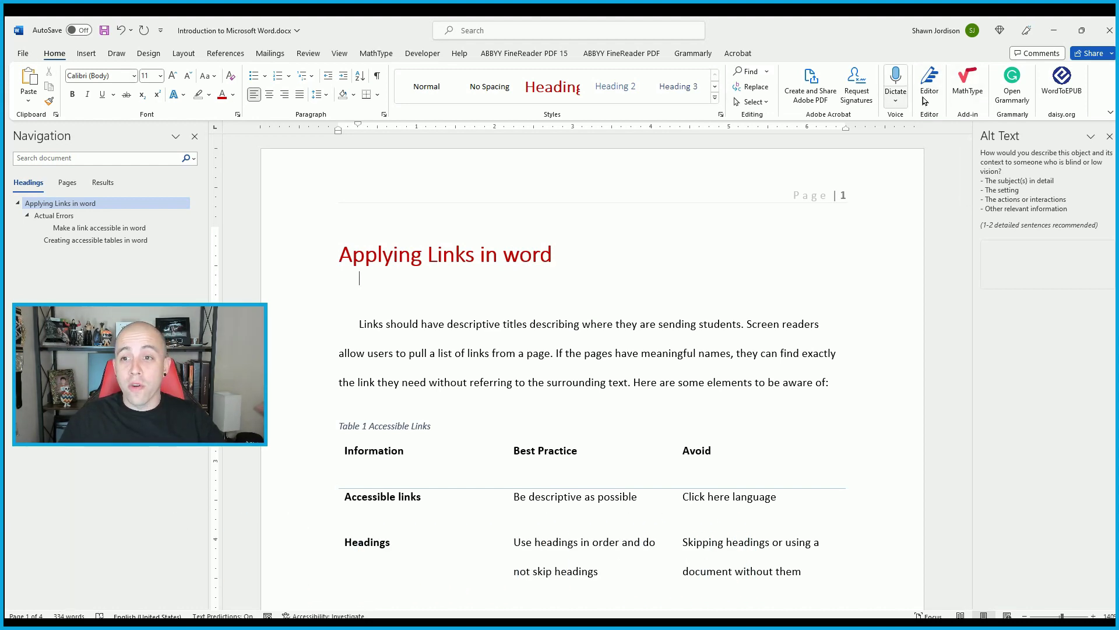
Dictate a paragraph about transcription for people with disabilities, then open Dictation Settings
left_click(892, 75)
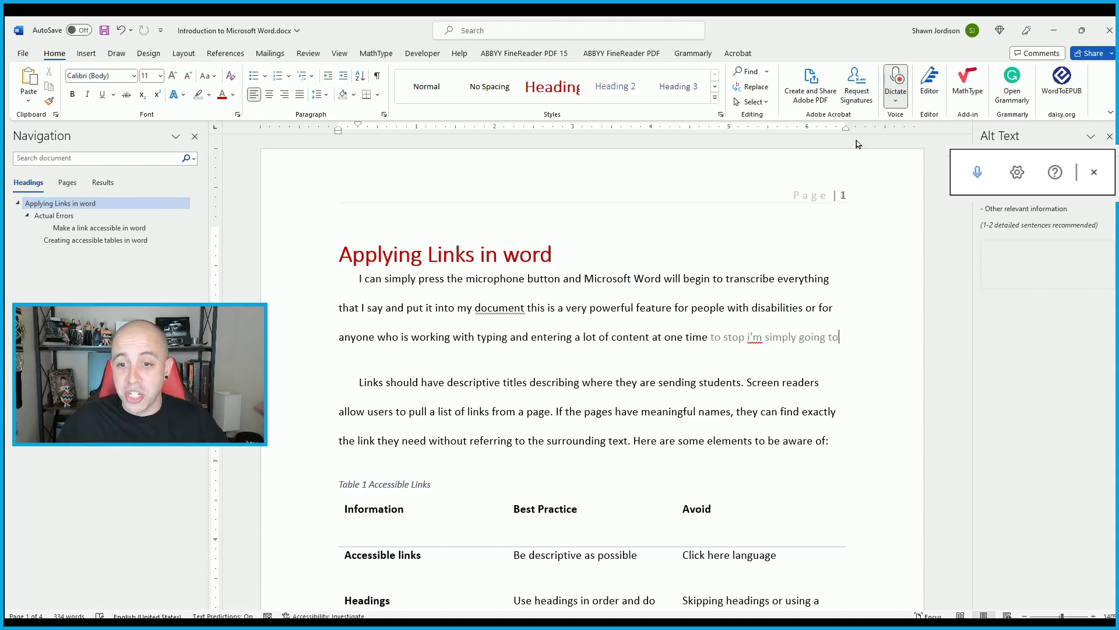
left_click(1017, 172)
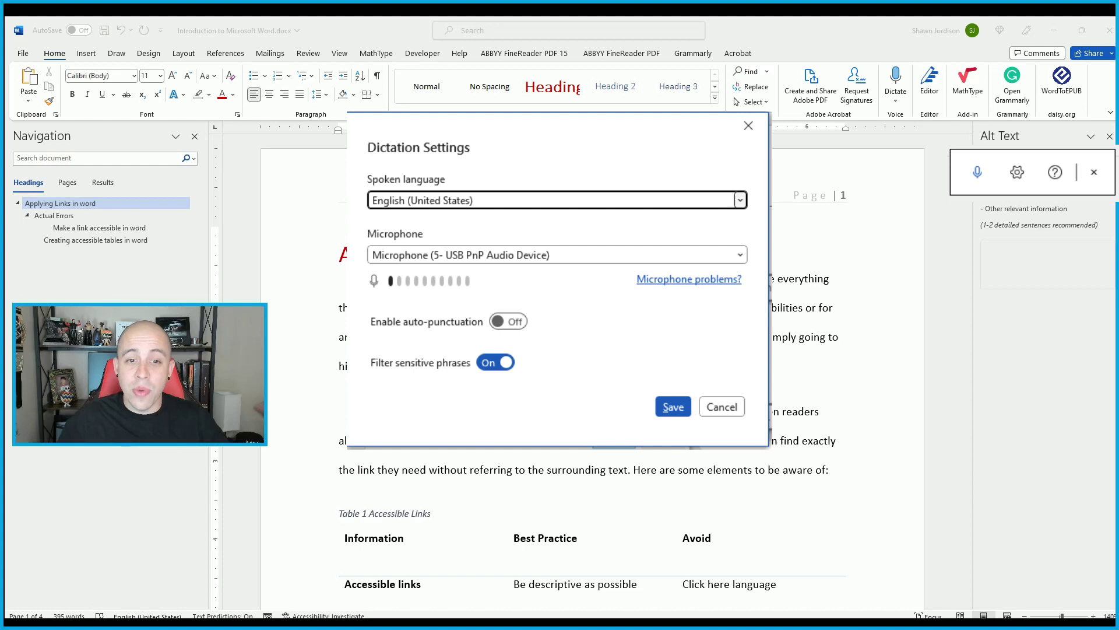
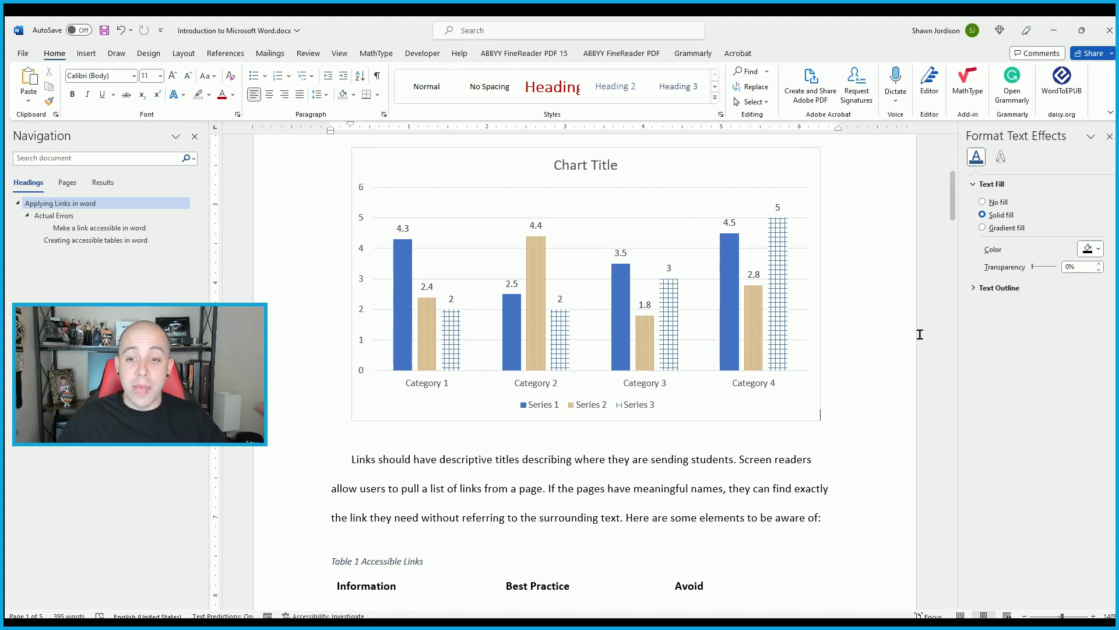
Scroll to the top of page 1 and show the Design tab's page background options
scroll(920, 334, "up", 5)
scroll(919, 263, "down", 5)
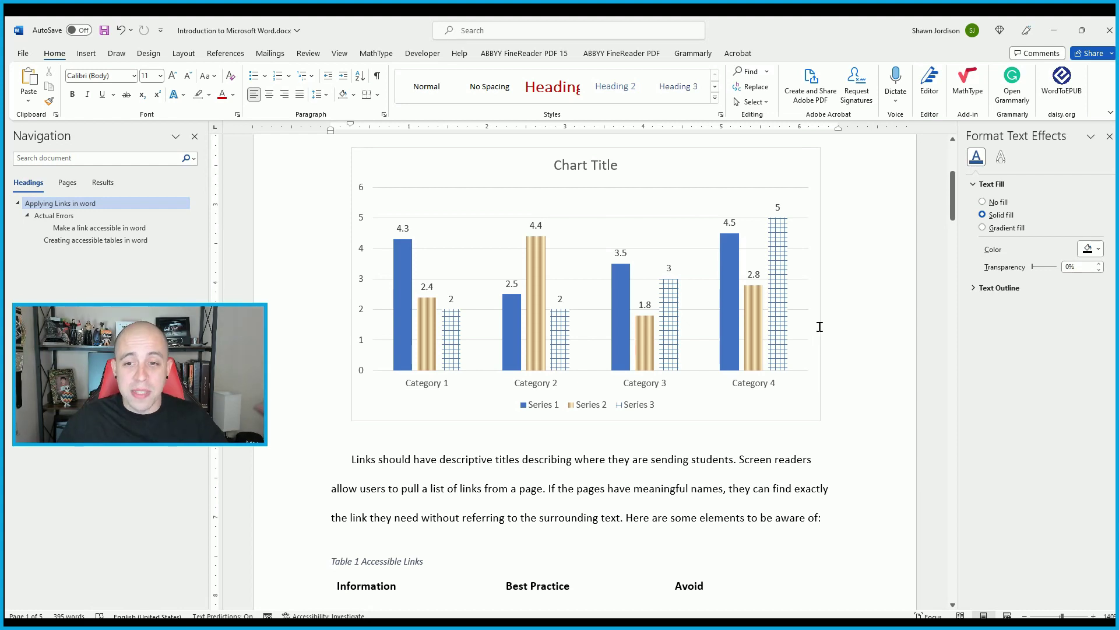
scroll(820, 326, "up", 3)
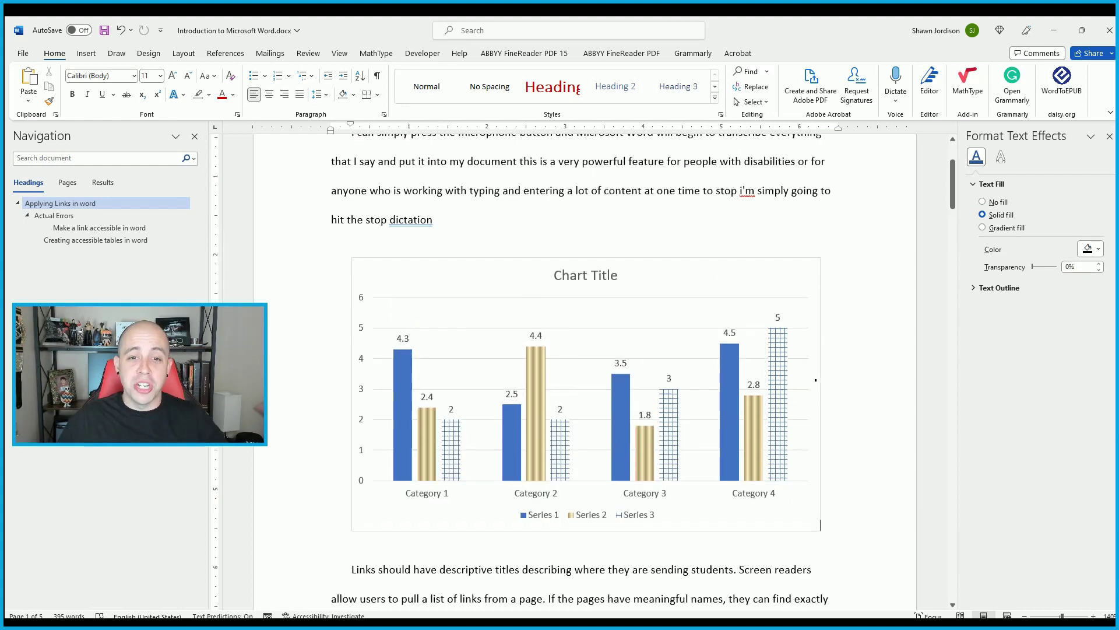
scroll(645, 338, "up", 1)
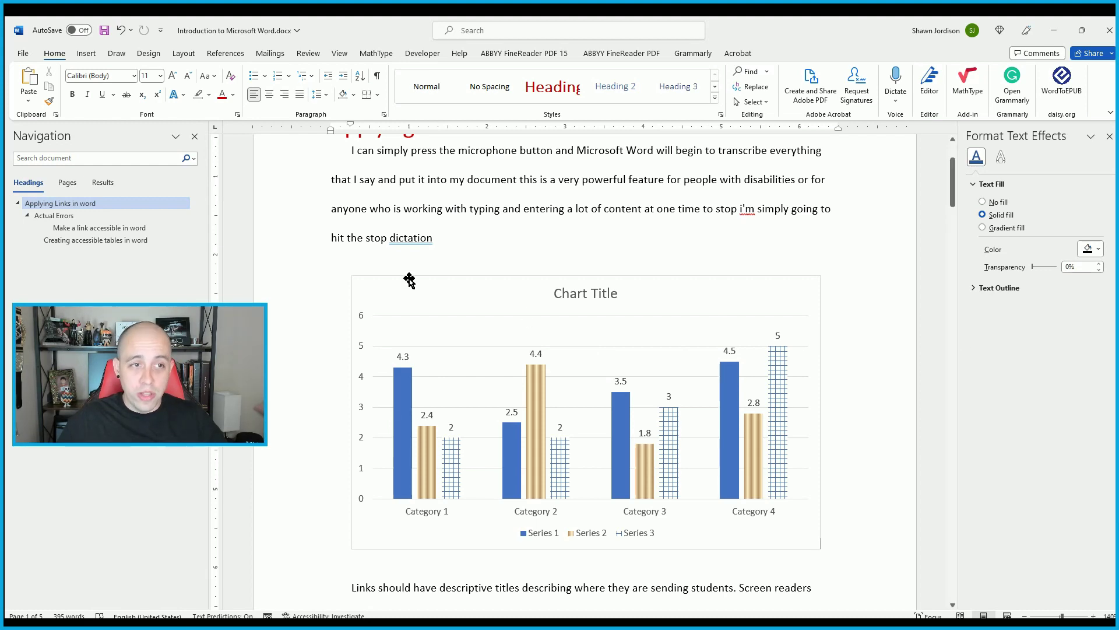
scroll(411, 296, "up", 3)
left_click(148, 53)
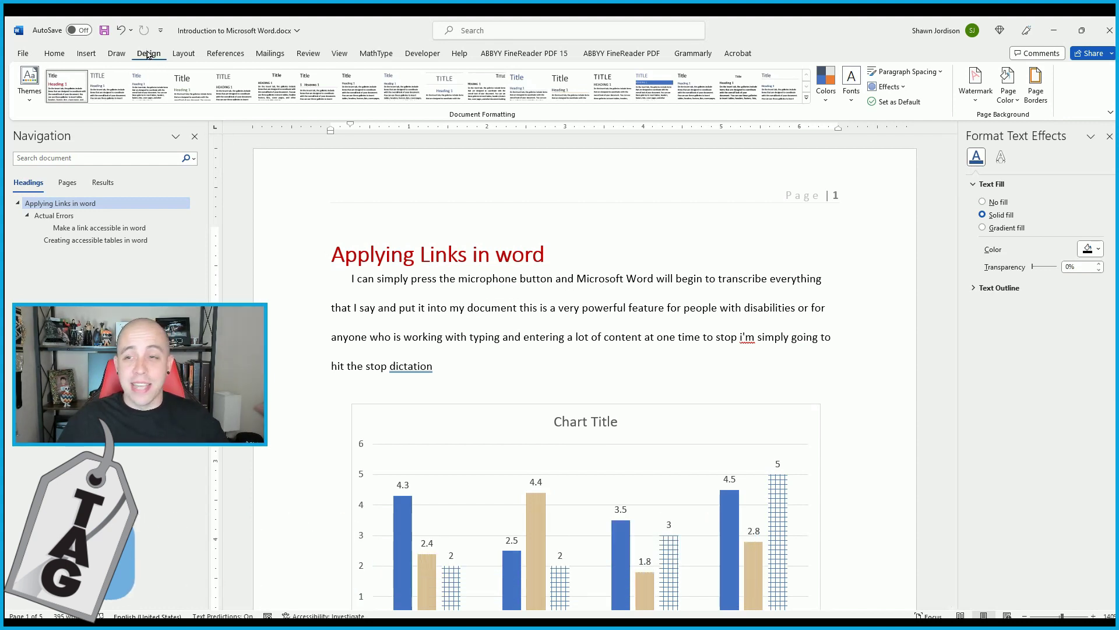
Apply the diagonal DO NOT COPY 1 watermark from the Watermark gallery
left_click(971, 81)
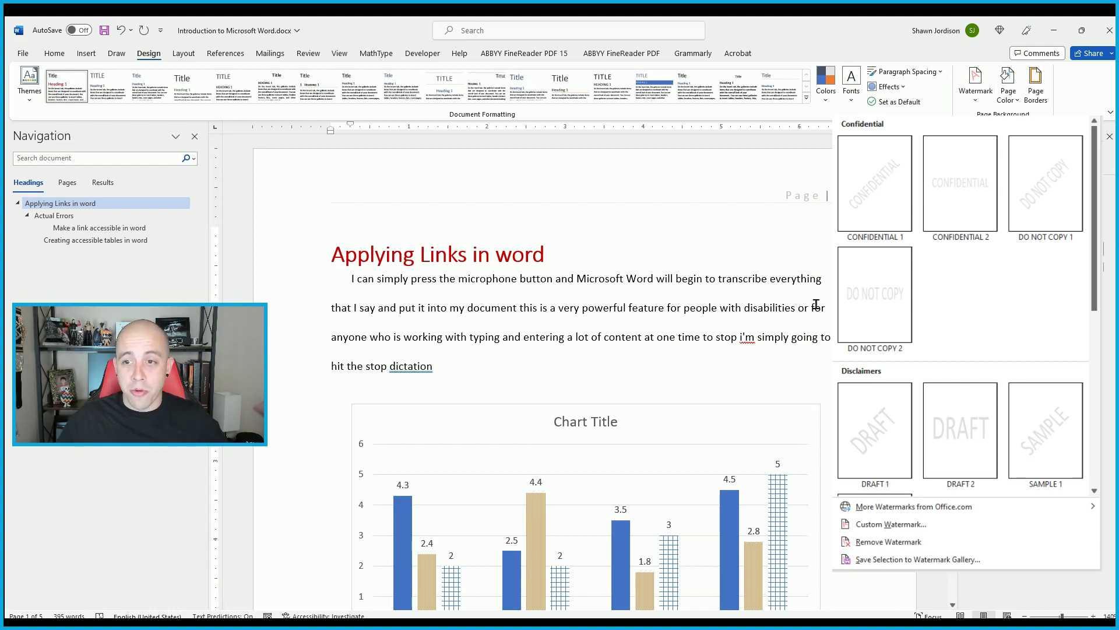
scroll(816, 304, "down", 10)
left_click(433, 441)
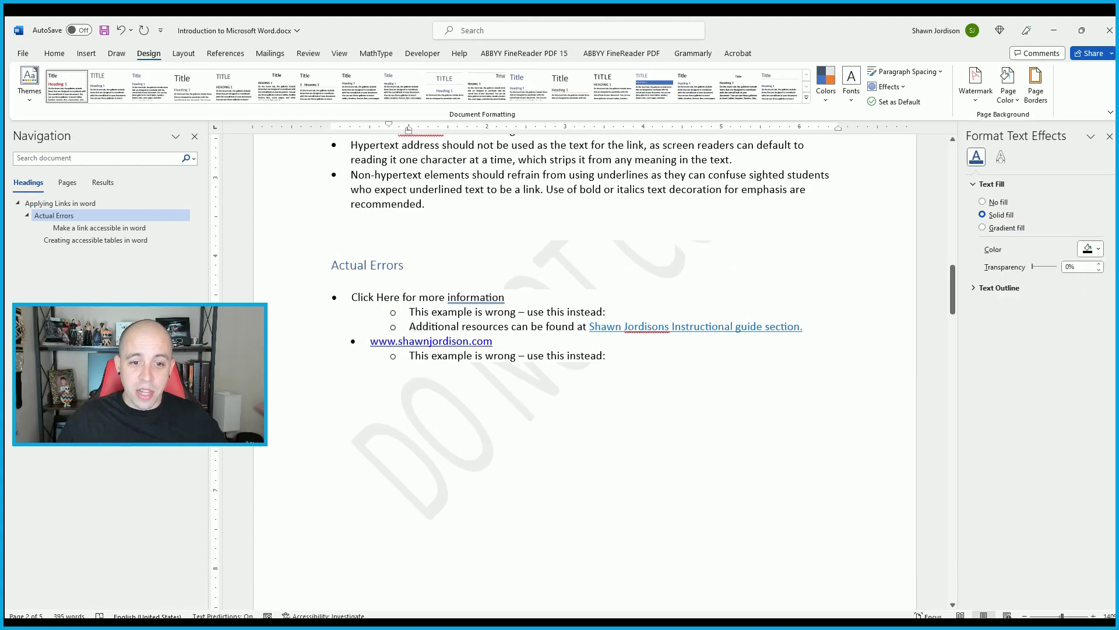
scroll(615, 422, "up", 15)
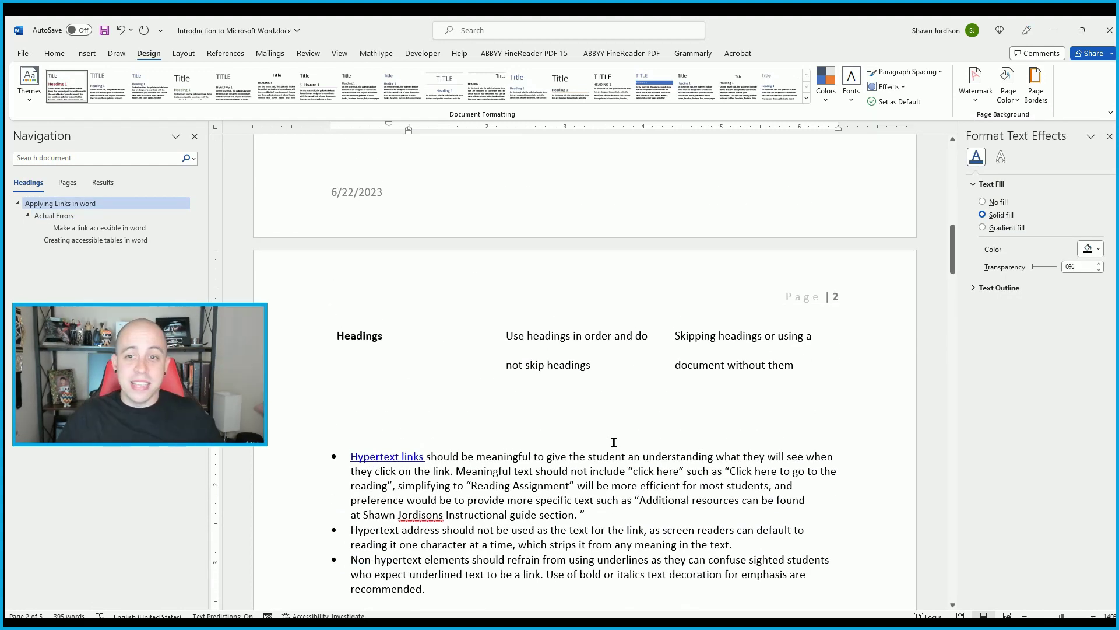
scroll(615, 422, "up", 6)
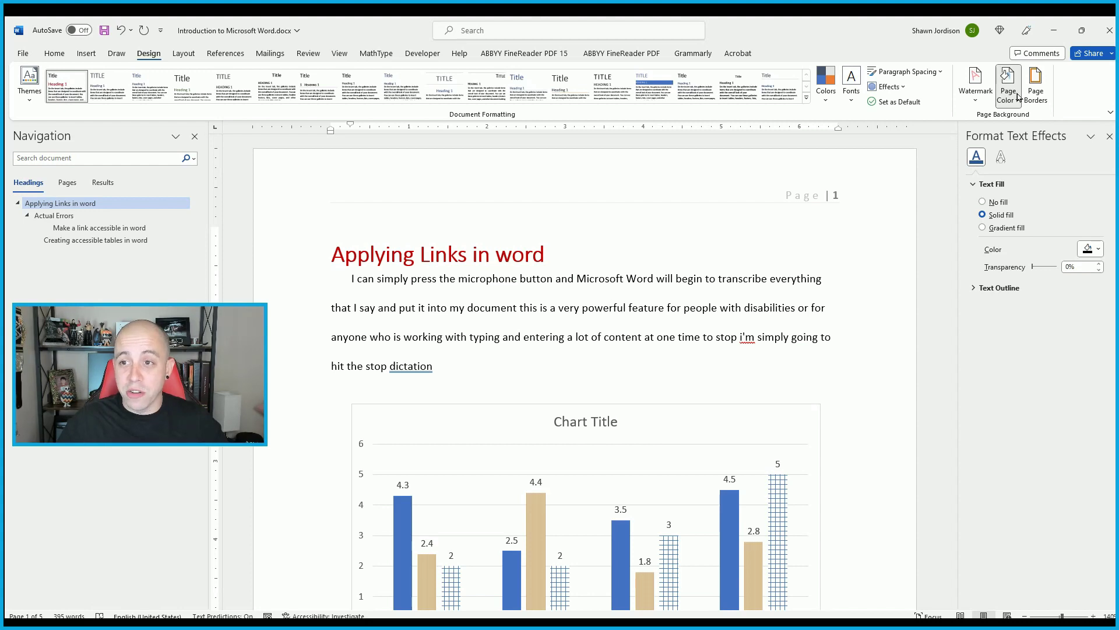
Switch to the References tools and place the insertion point before the document title
left_click(1035, 89)
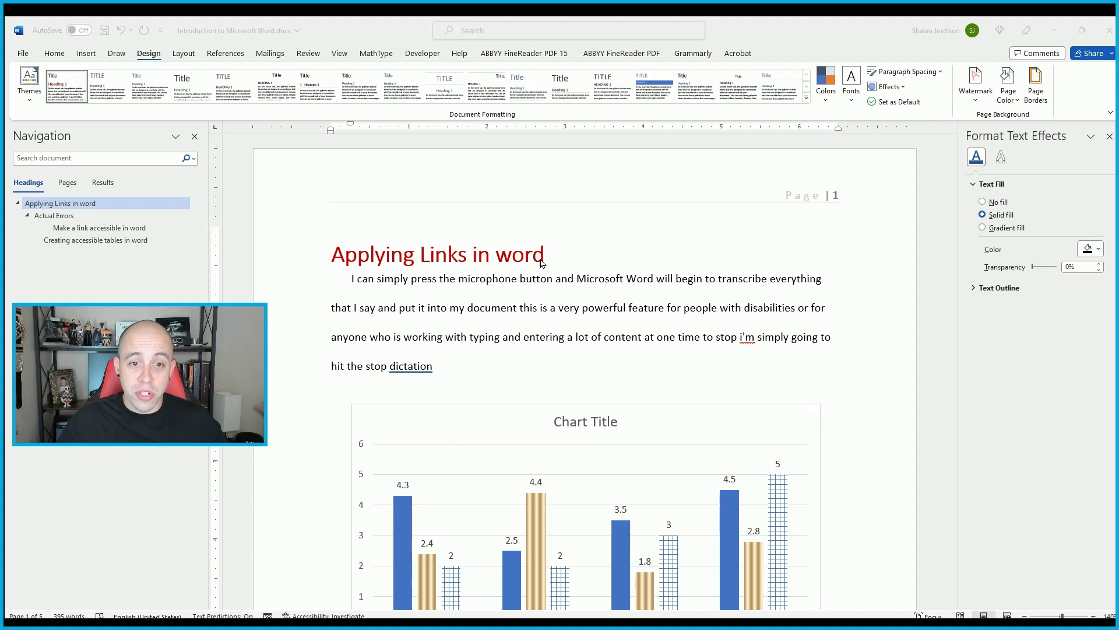
left_click(225, 54)
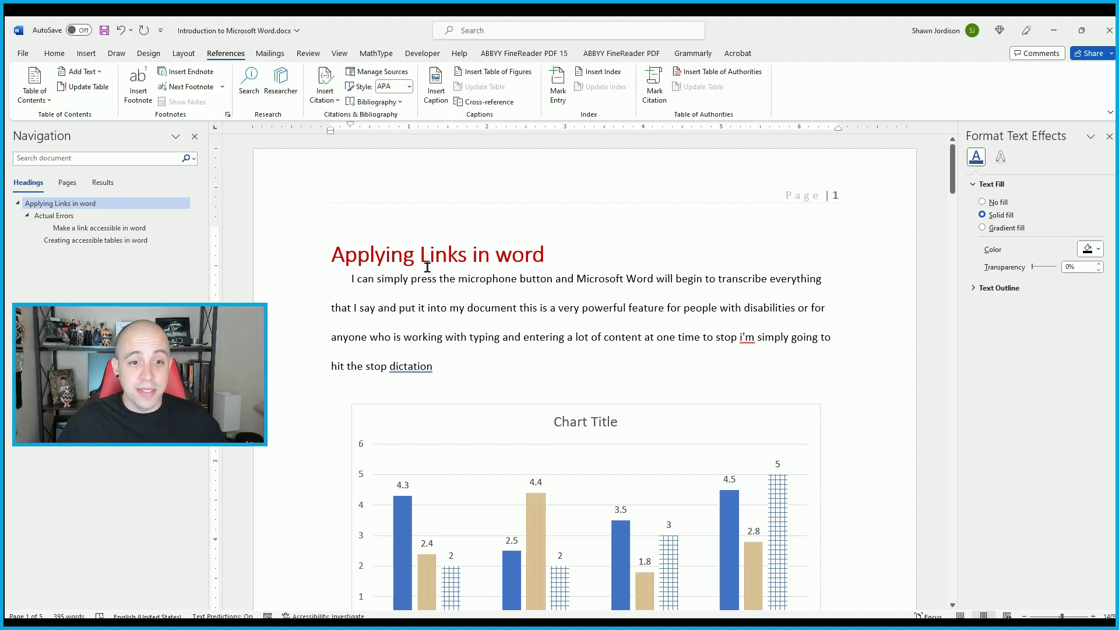
left_click(328, 255)
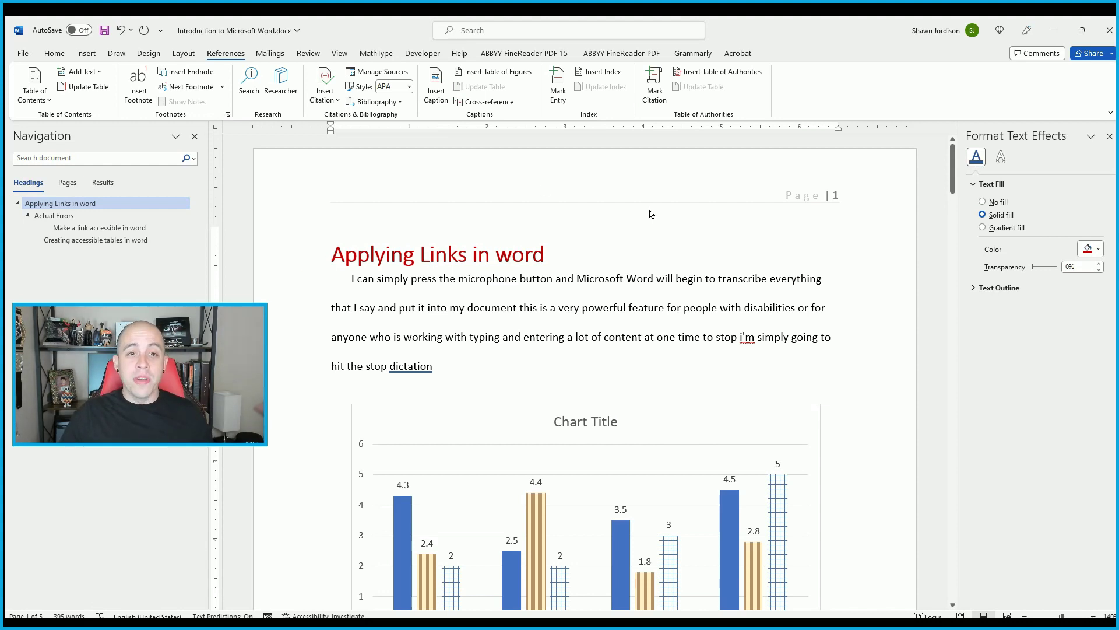
Push the title onto a new page and insert Automatic Table 1 listing the three headings
key("ctrl+Return")
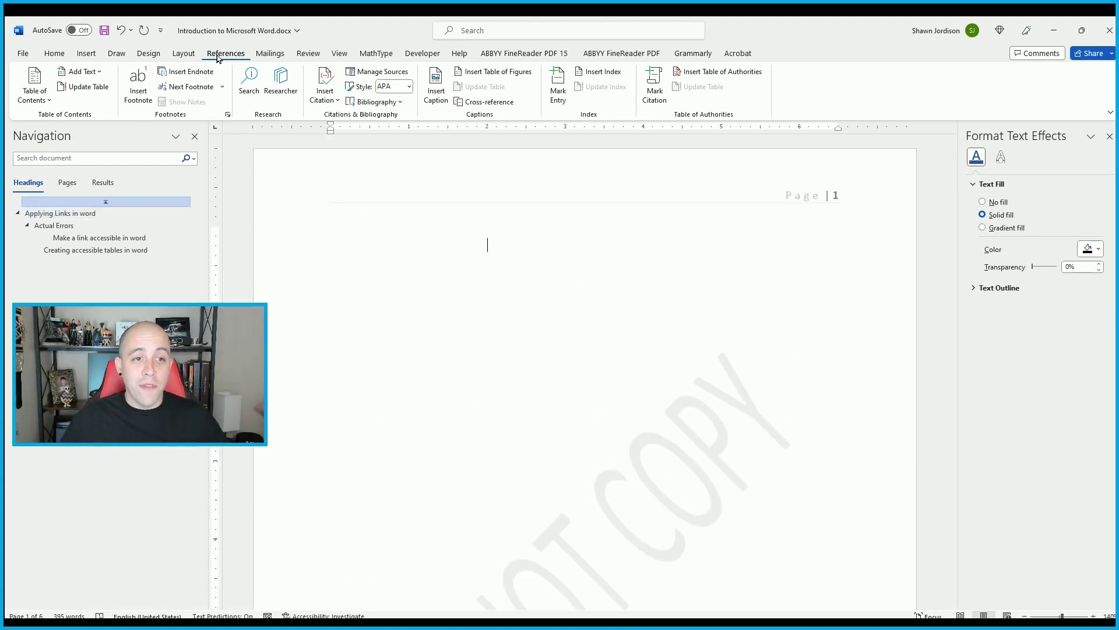
left_click(33, 81)
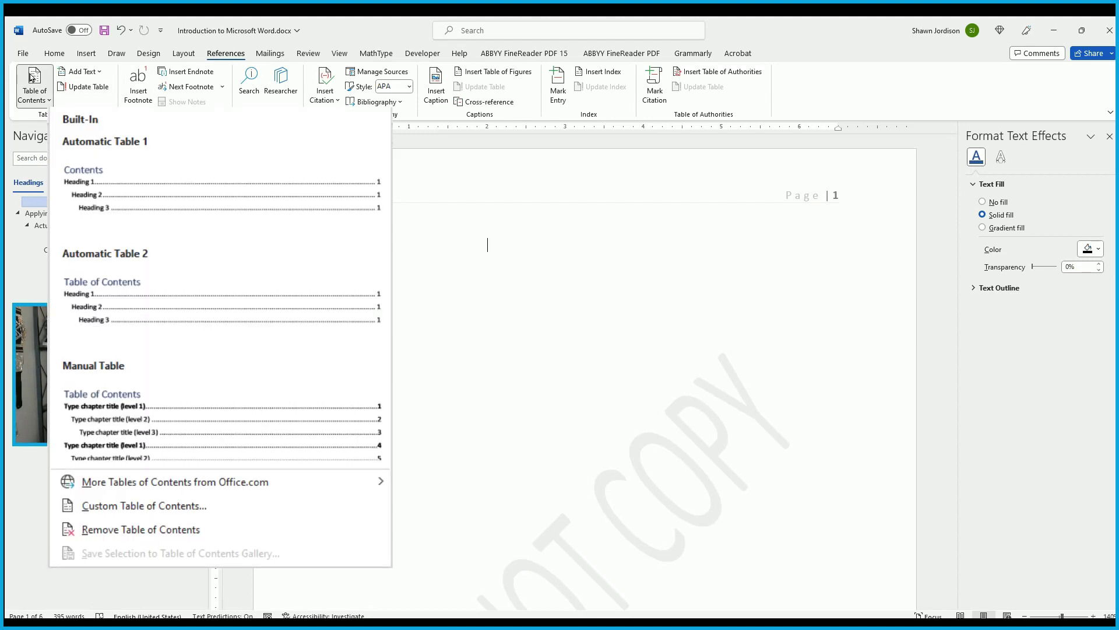
left_click(221, 186)
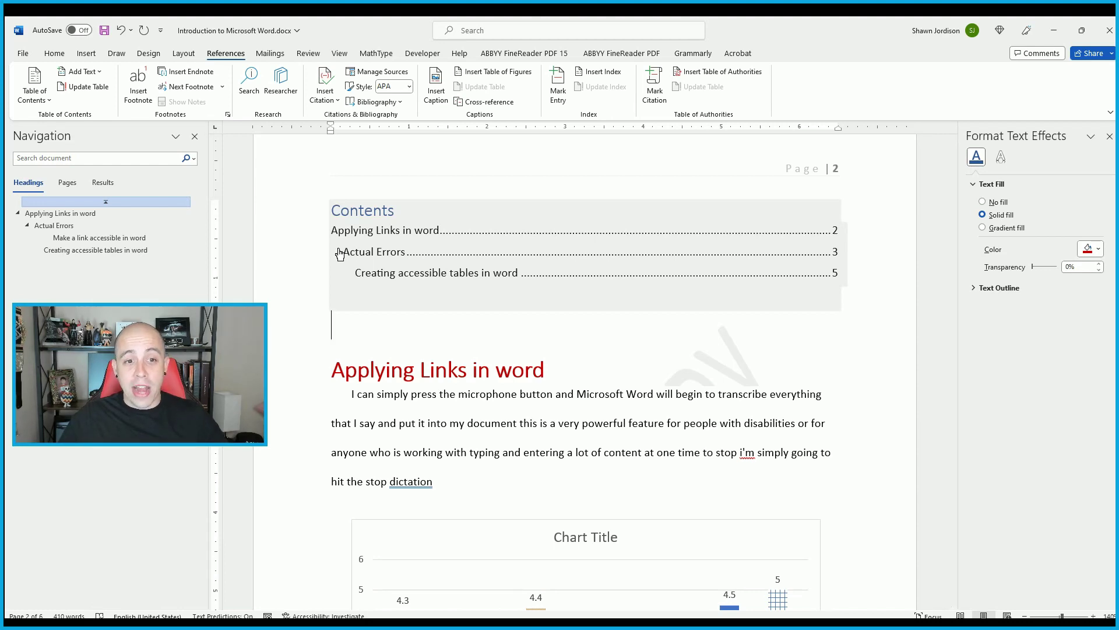
left_click(386, 249, "ctrl")
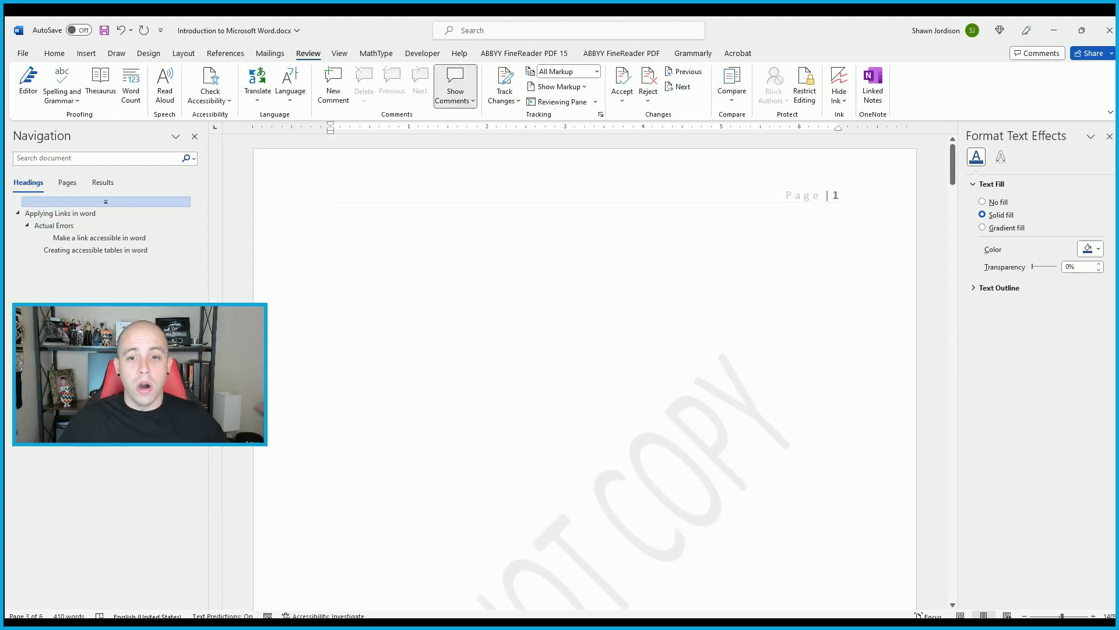
scroll(403, 151, "up", 10)
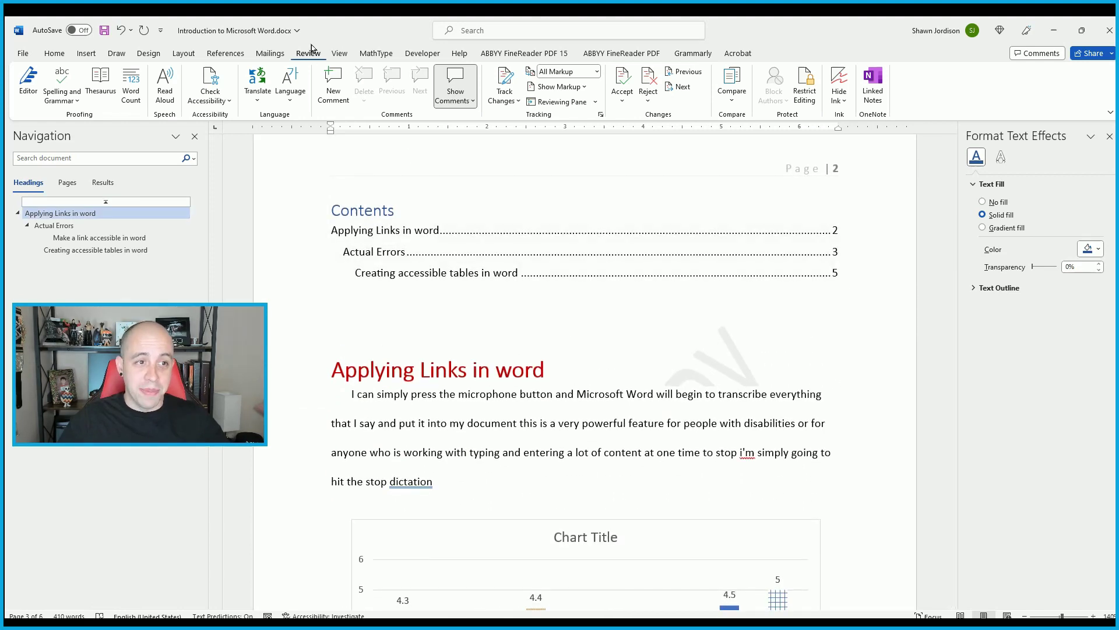
Run Spelling and Grammar: fix i'm to I'm, the surname spellings, add missing periods, ignore nonsense words
left_click(68, 75)
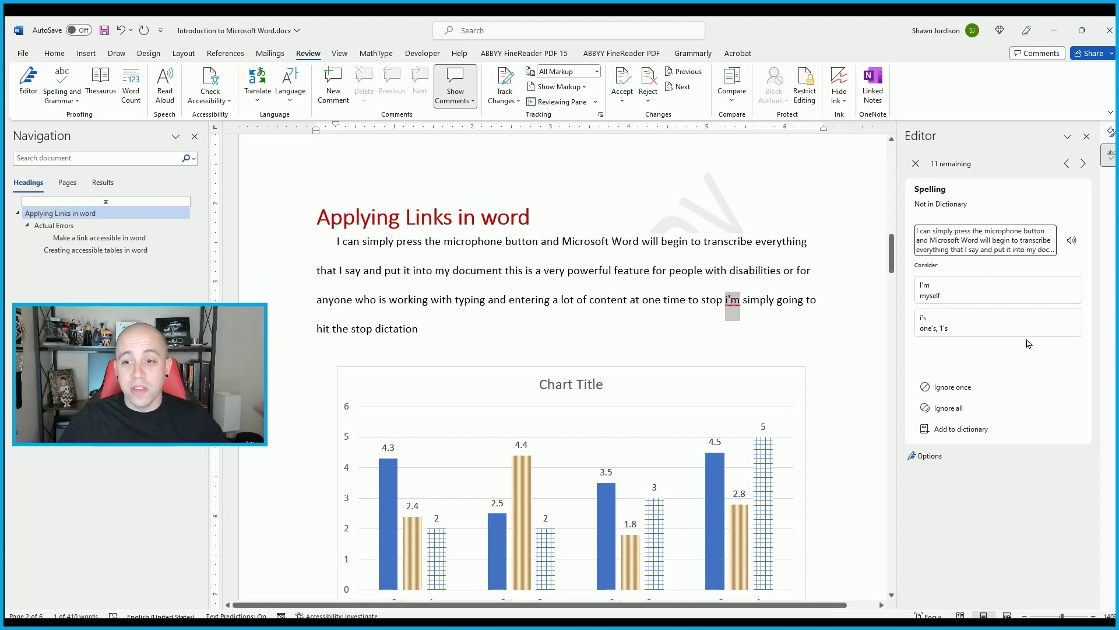
left_click(994, 286)
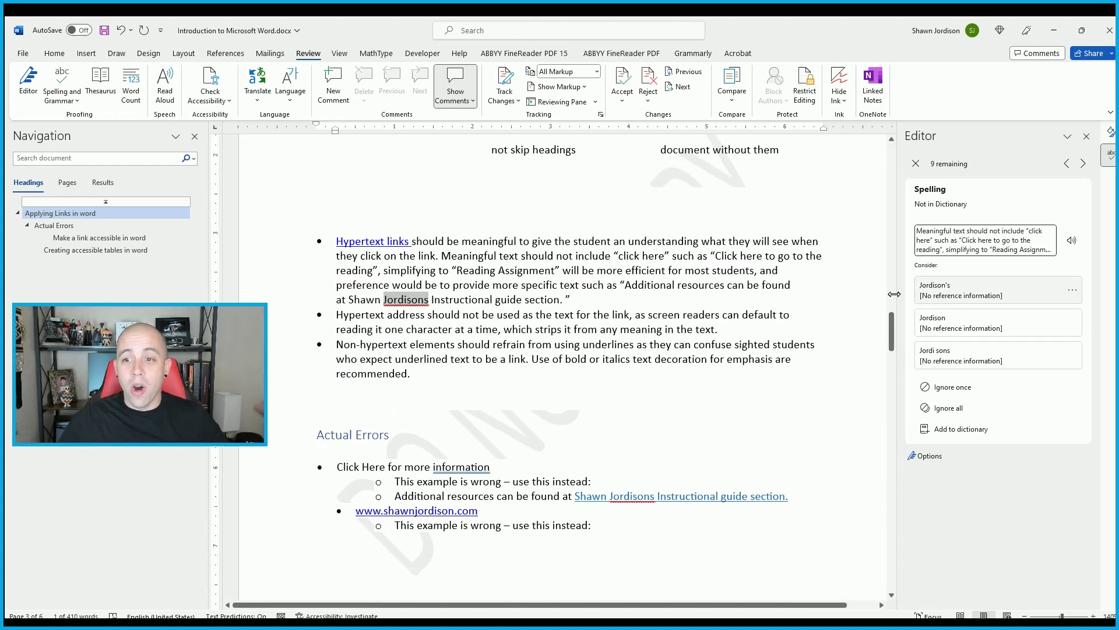
left_click(988, 279)
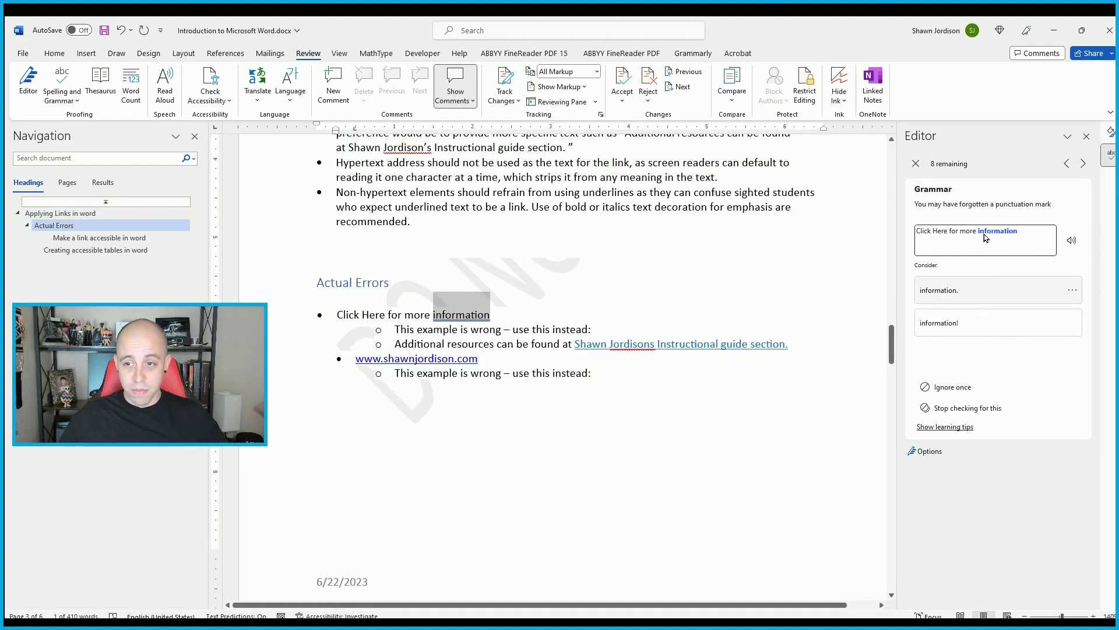
left_click(973, 275)
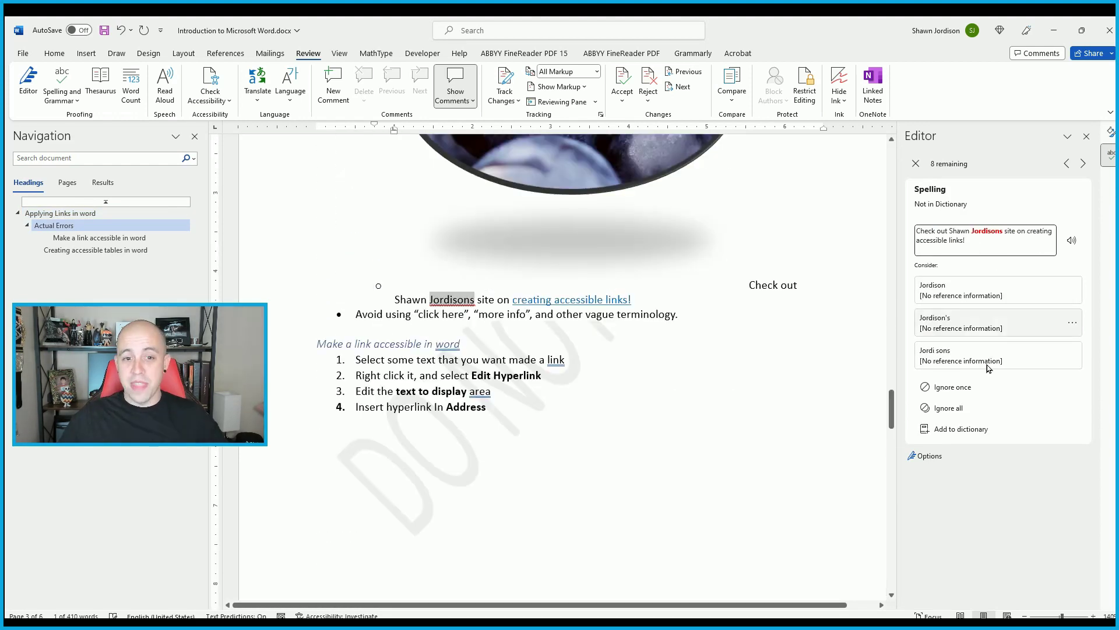
left_click(981, 280)
left_click(974, 277)
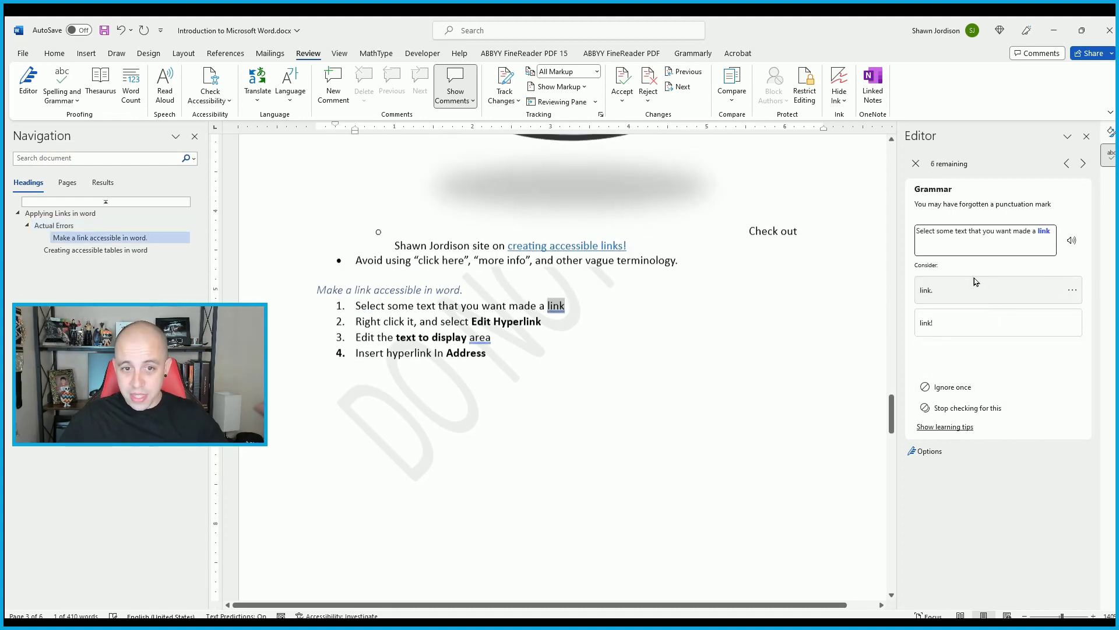
left_click(981, 289)
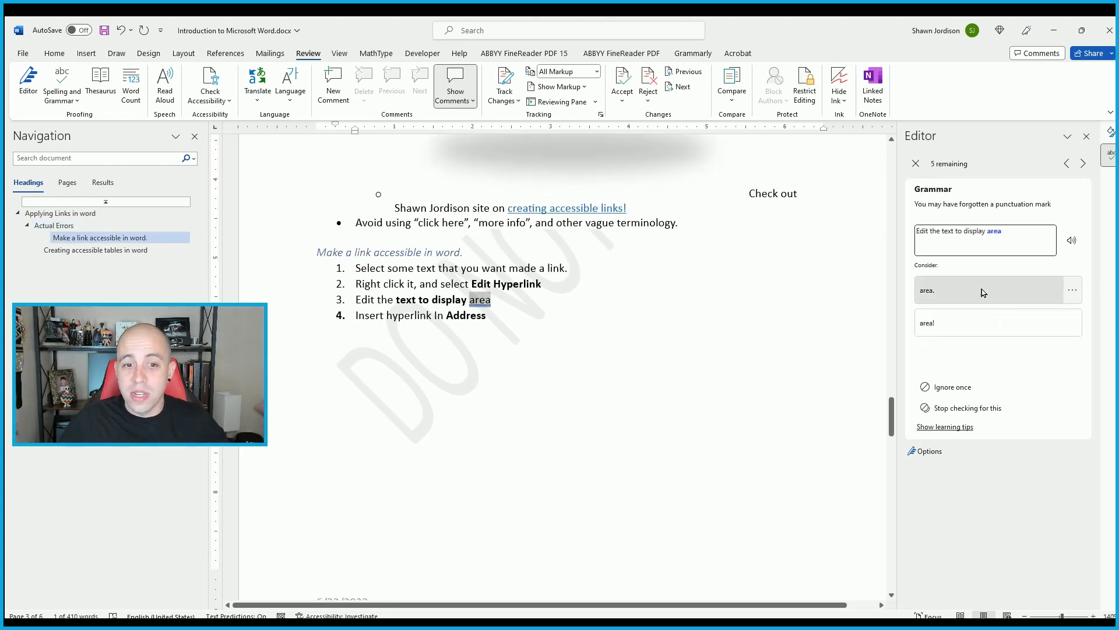
left_click(982, 386)
left_click(983, 385)
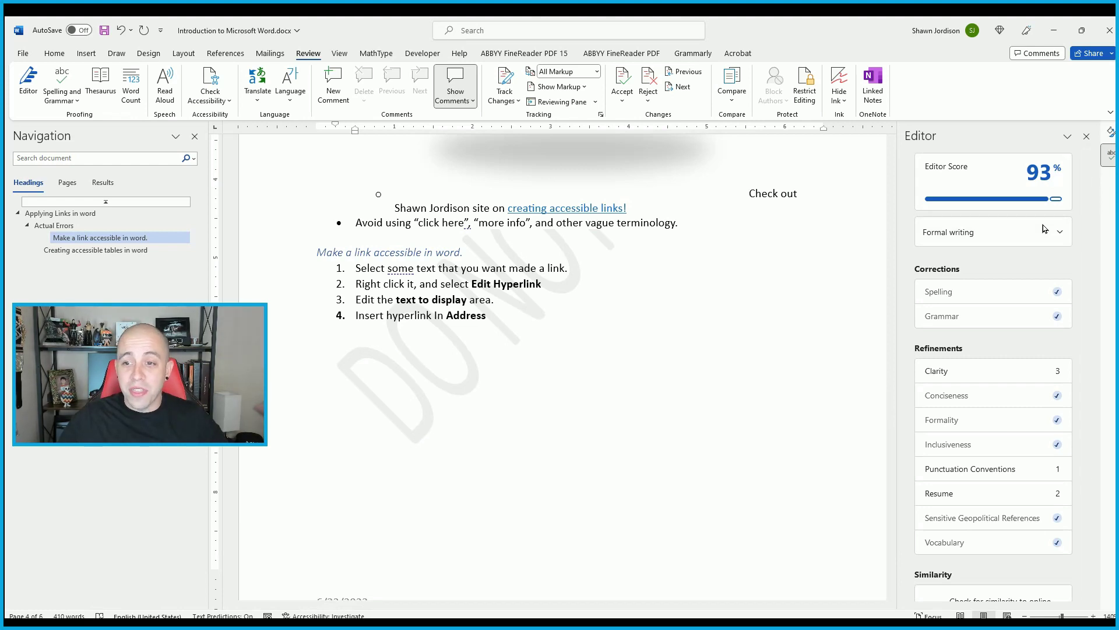
Check the document's word and page statistics in Word Count, then close it
scroll(1007, 333, "down", 3)
scroll(1007, 334, "up", 3)
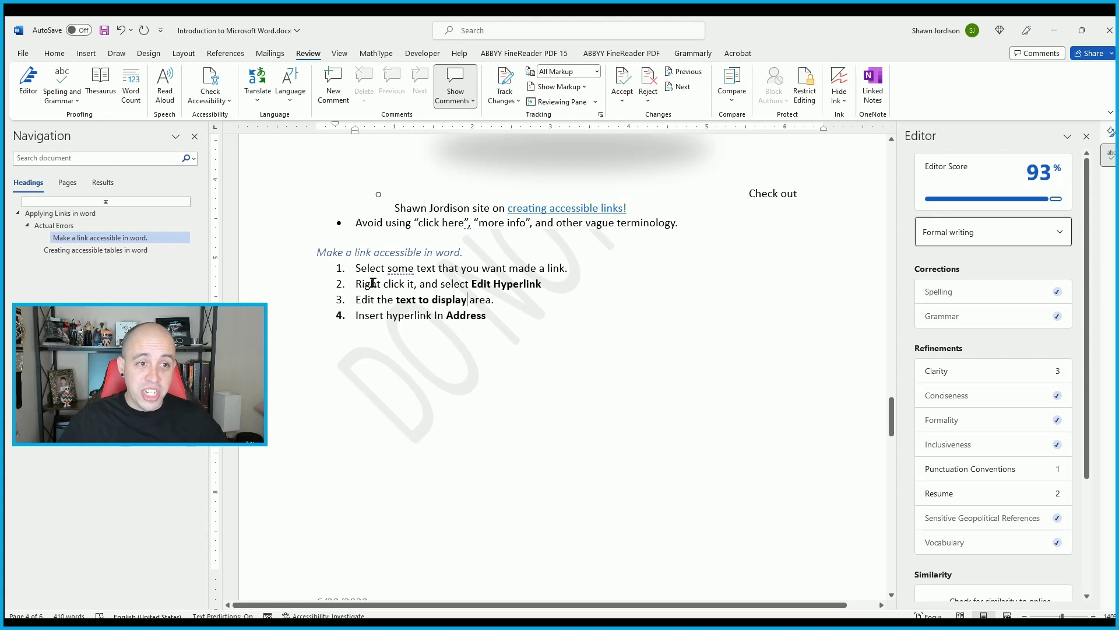
left_click(130, 89)
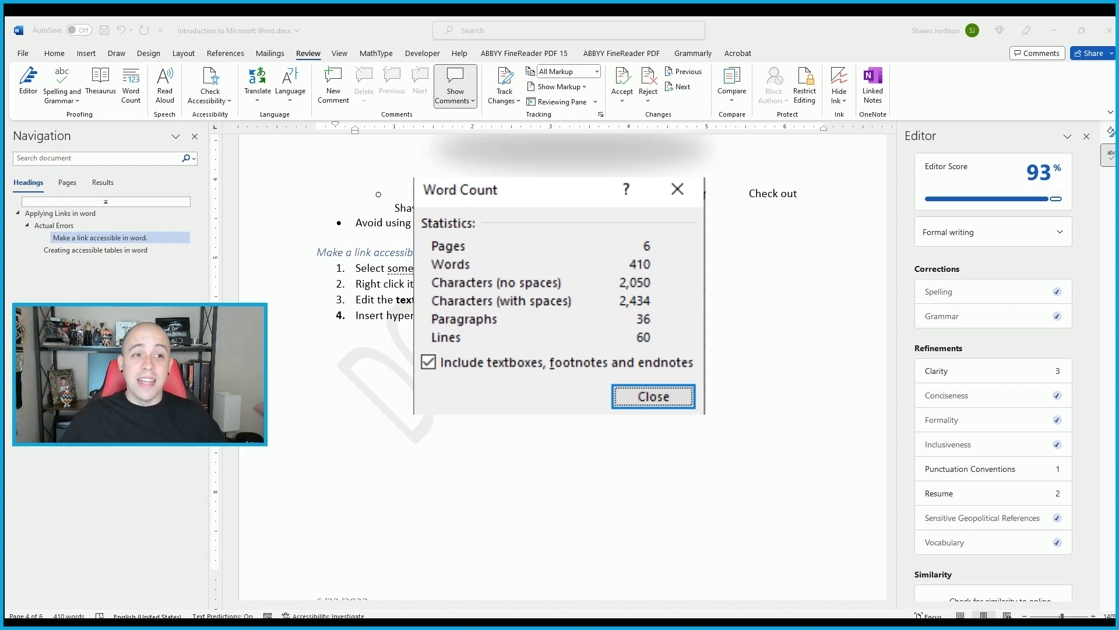
key("Return")
Read the text aloud starting from the 'Applying Links in word' heading
scroll(424, 319, "up", 15)
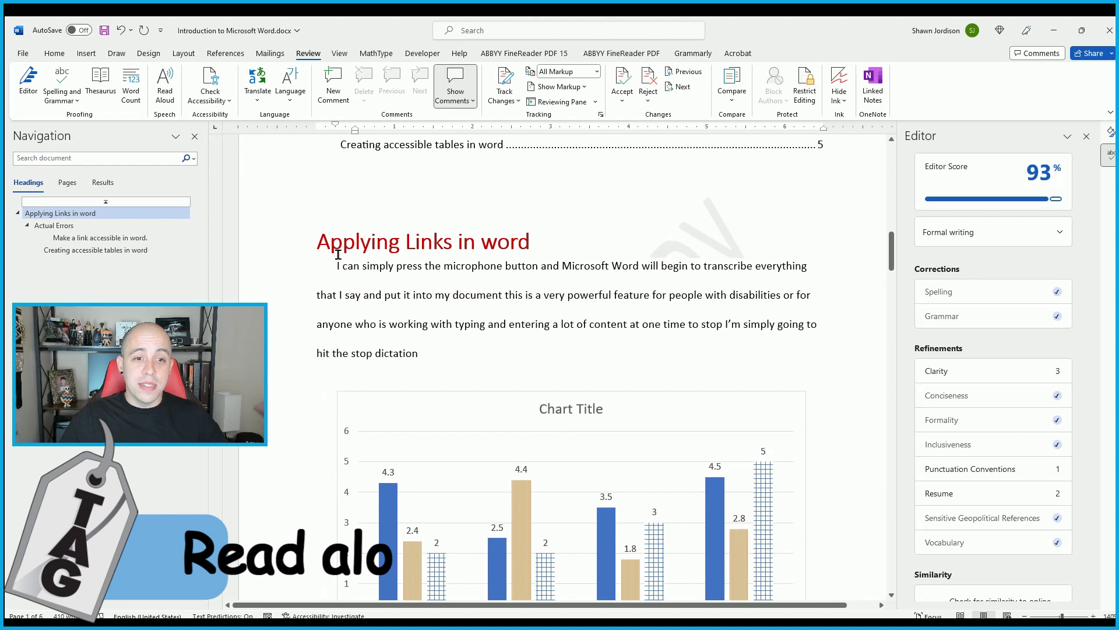
left_click(377, 253)
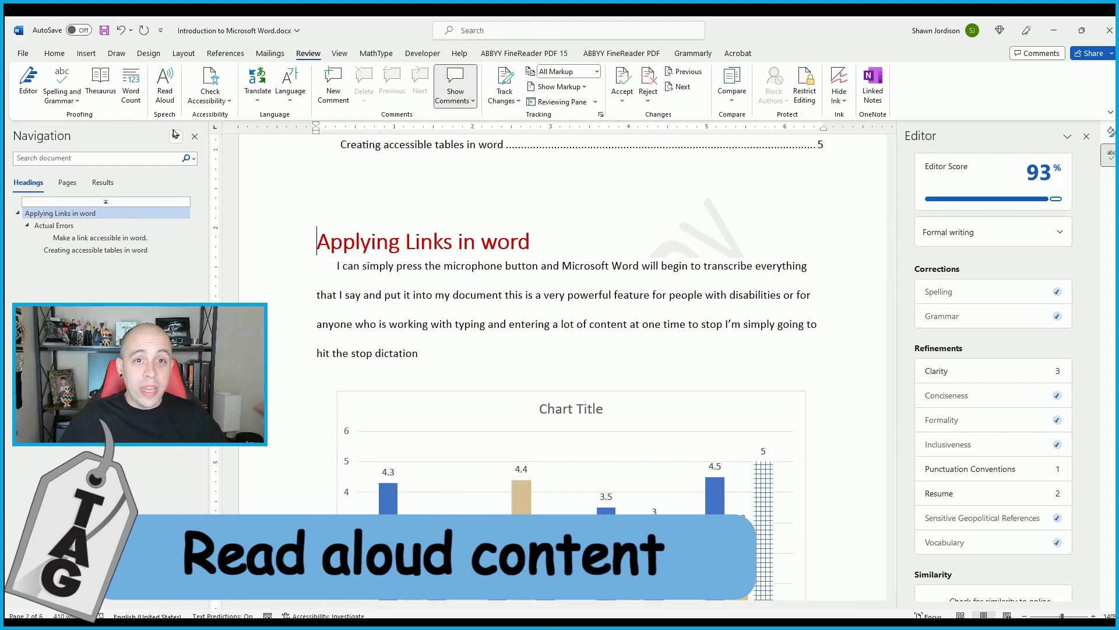
left_click(164, 91)
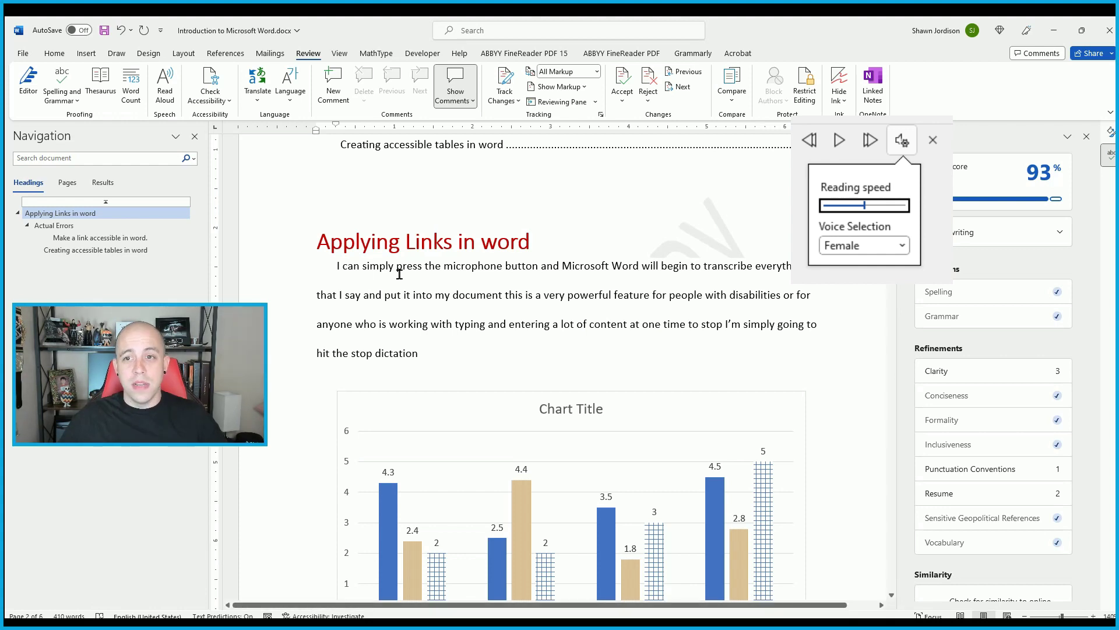
Run the accessibility check and give the undescribed chart the alt text 'Chart'
left_click(210, 85)
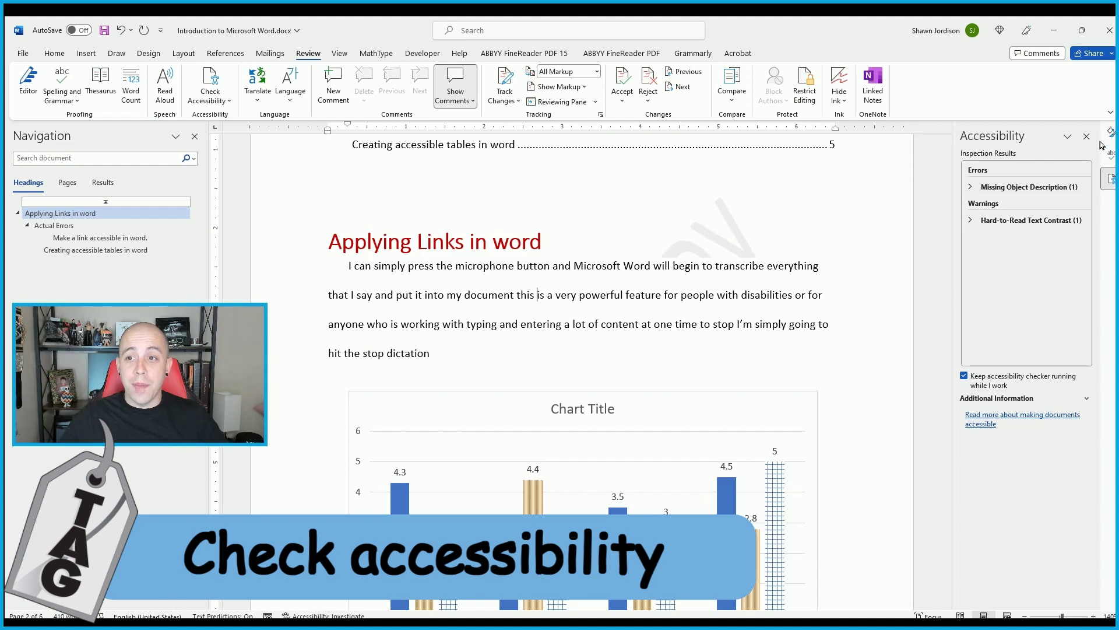
left_click(994, 188)
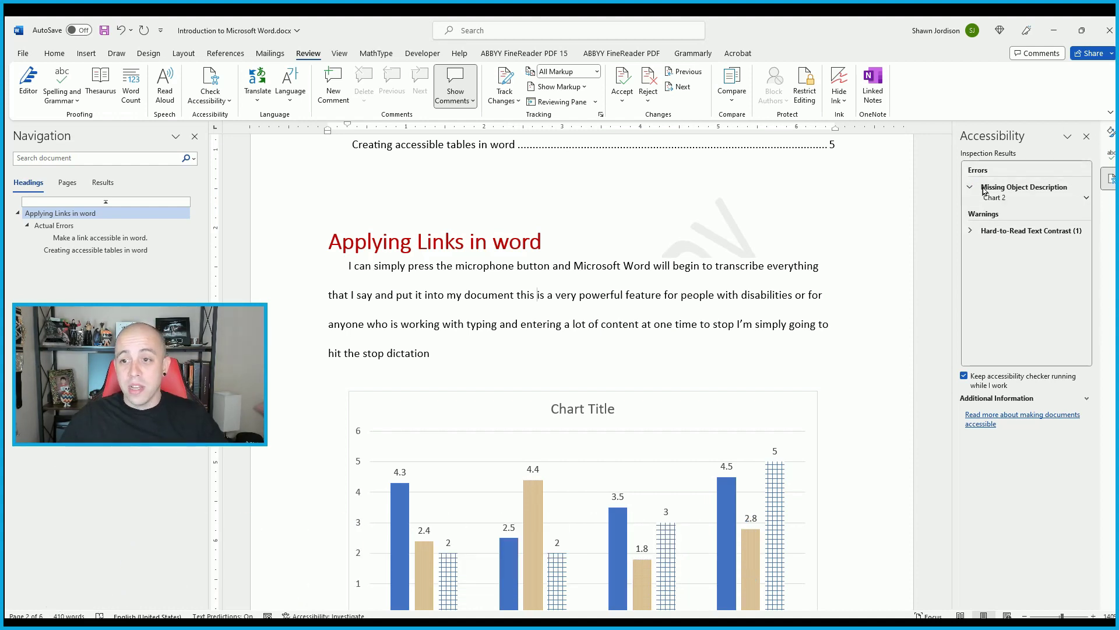
left_click(995, 195)
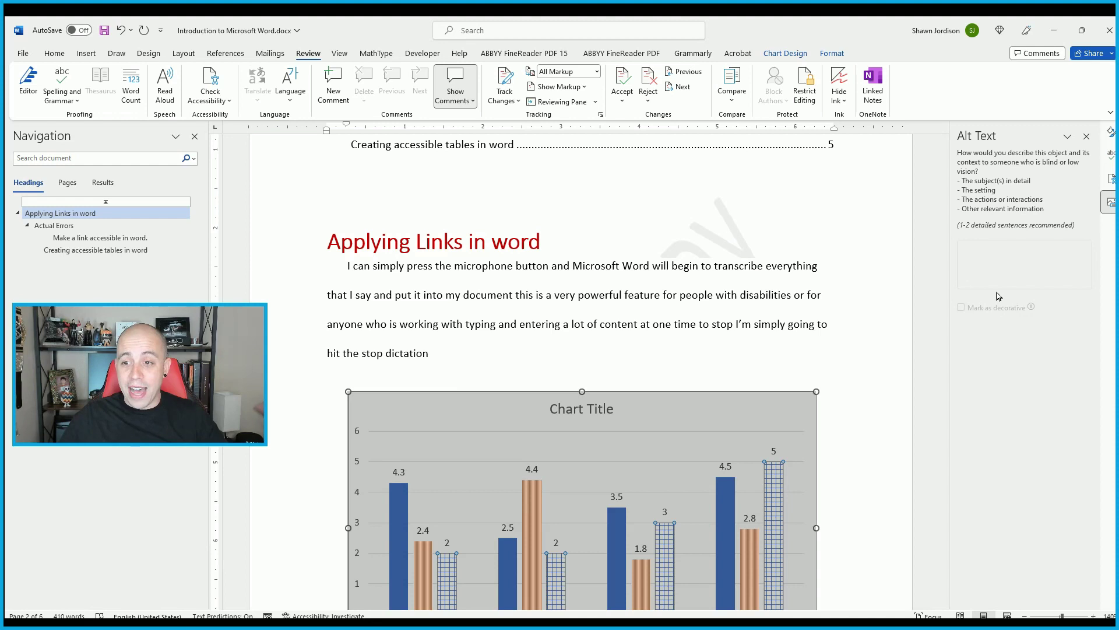
scroll(749, 354, "down", 2)
left_click(1023, 257)
type("Chart")
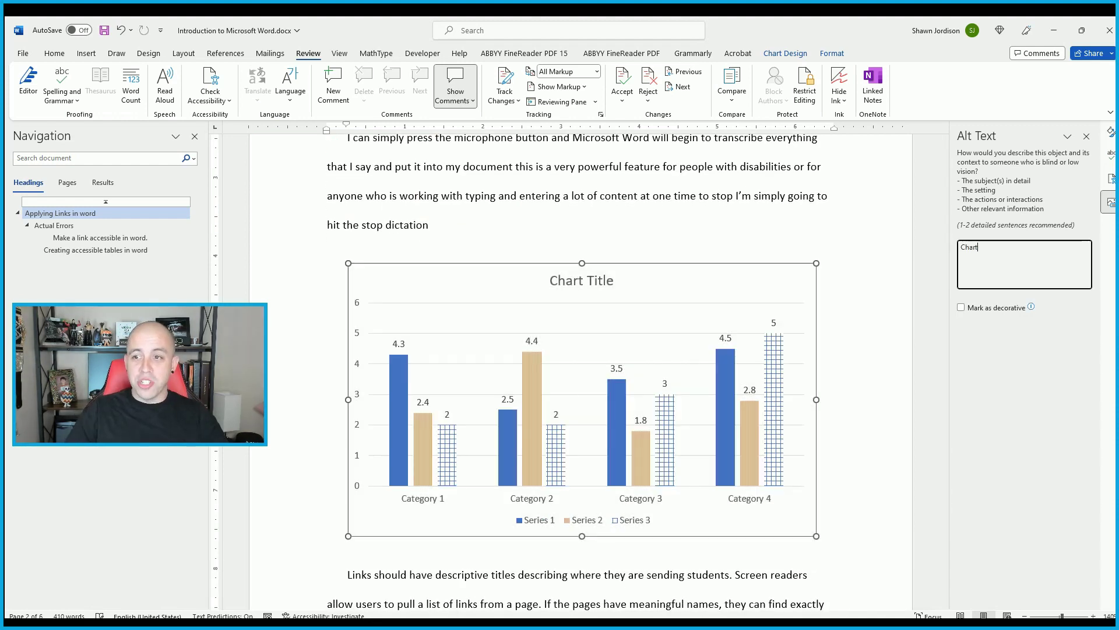
Review the Hard-to-Read Text Contrast warning and go to its page
left_click(1107, 179)
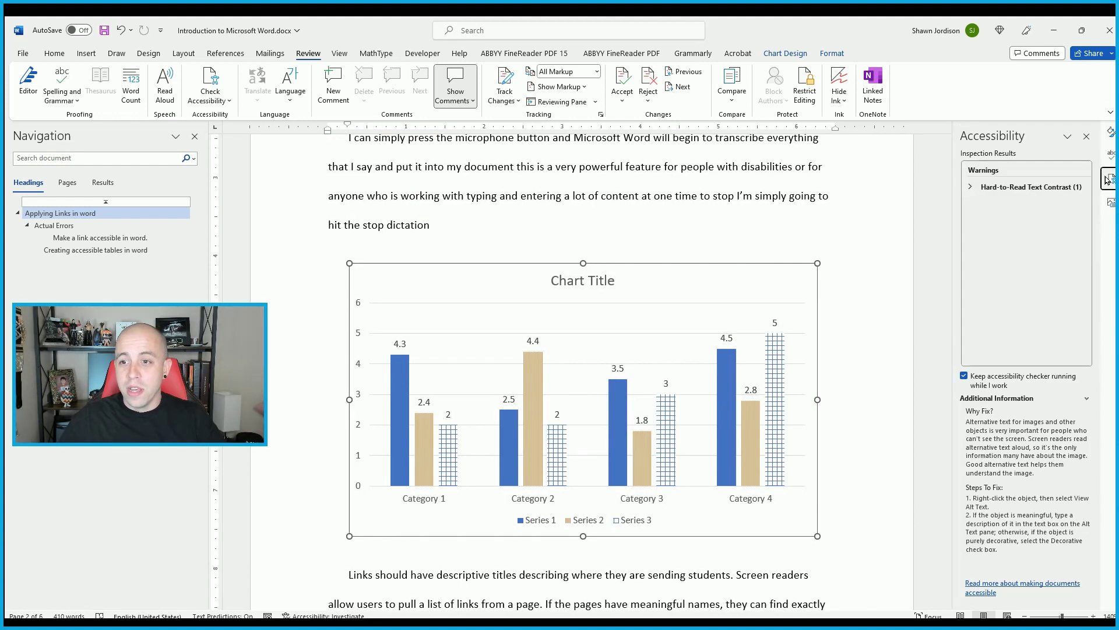
left_click(1026, 187)
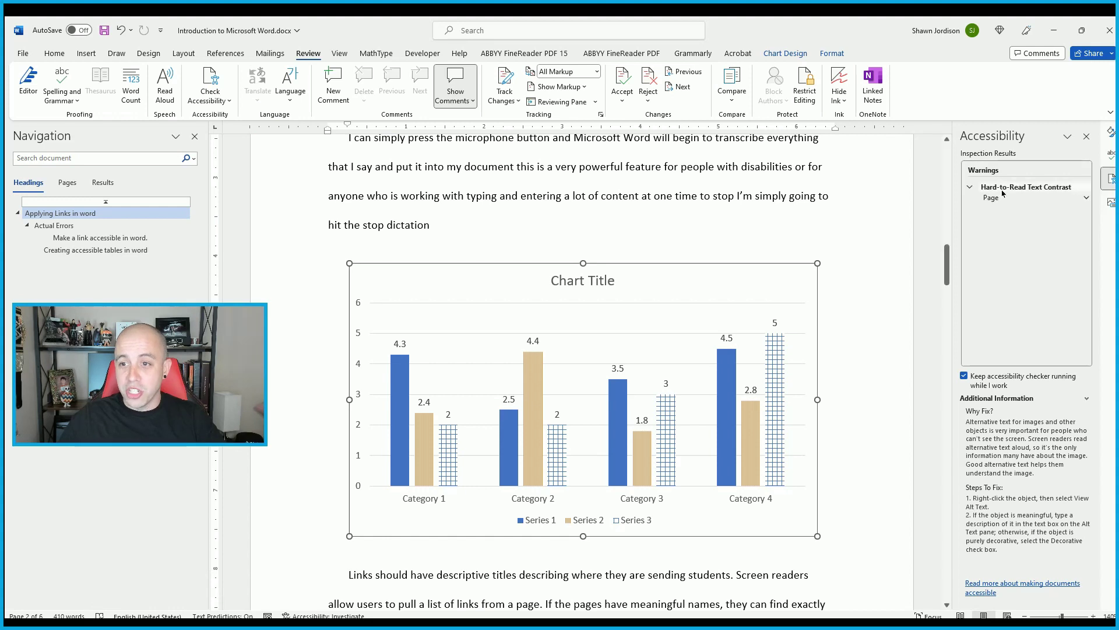
left_click(1009, 198)
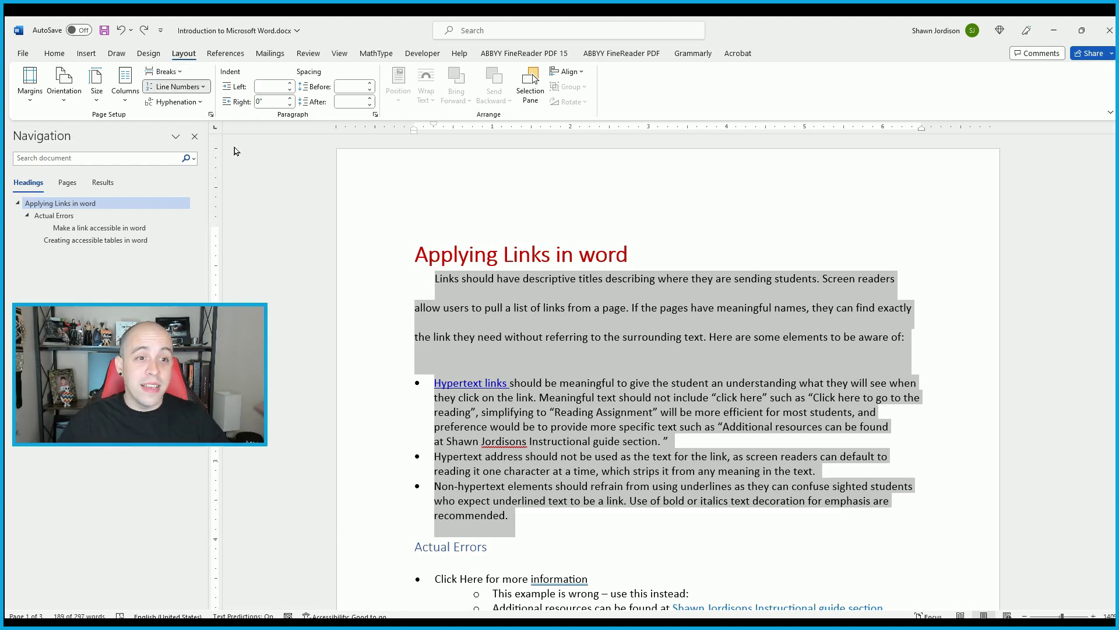
Deselect the paragraph and bullet text and show the Insert tools
key("Left")
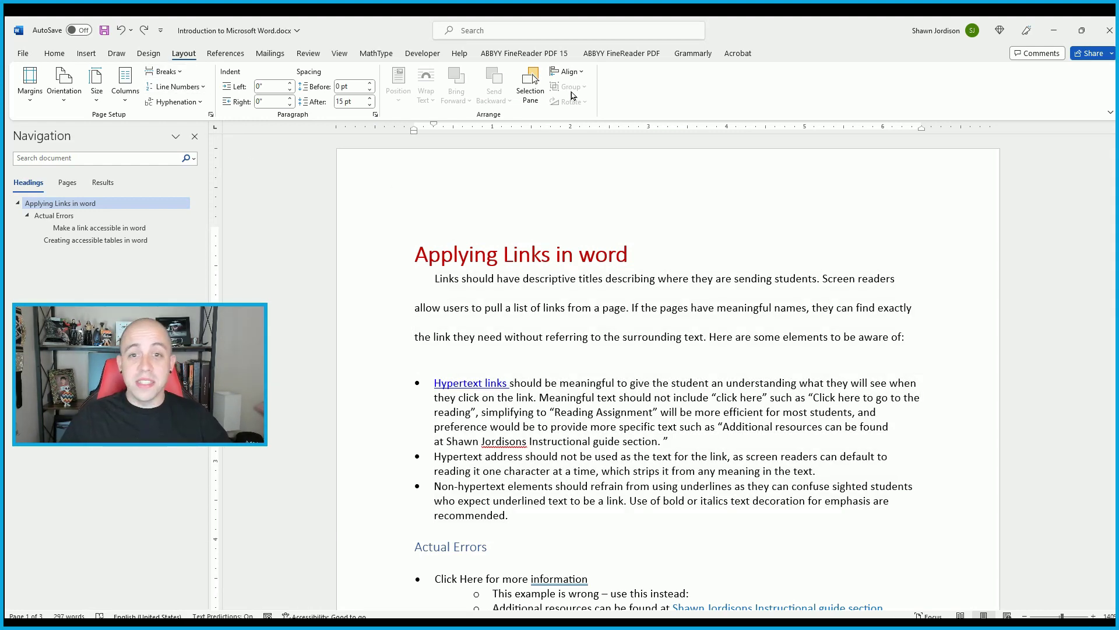
left_click(85, 53)
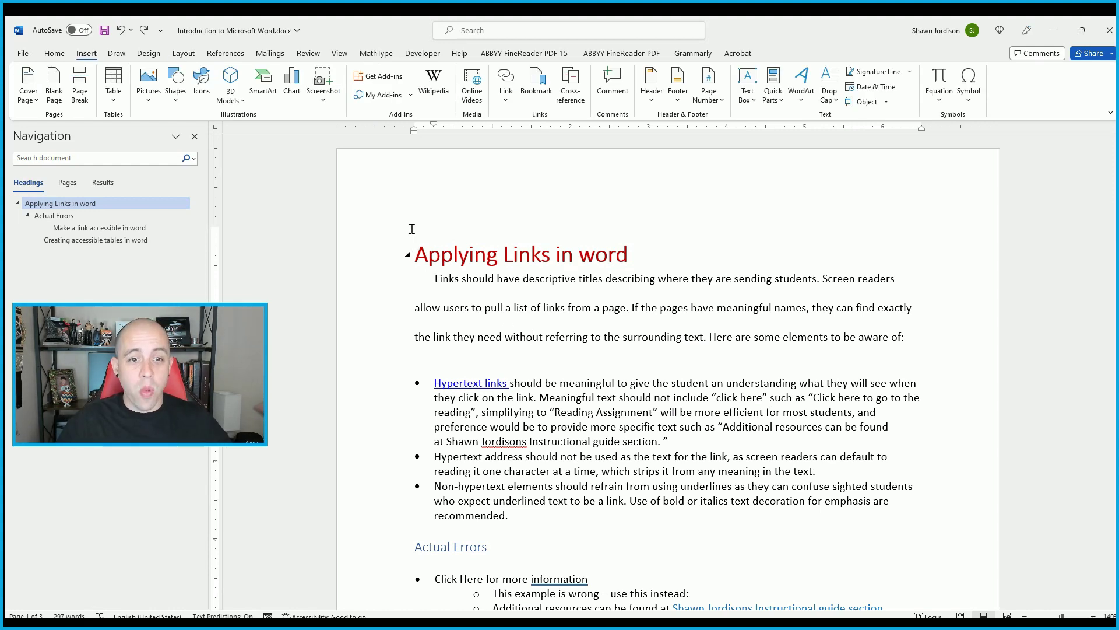
Insert the Ion (Dark) cover page, inspect its [Year] placeholder, then undo it
left_click(30, 84)
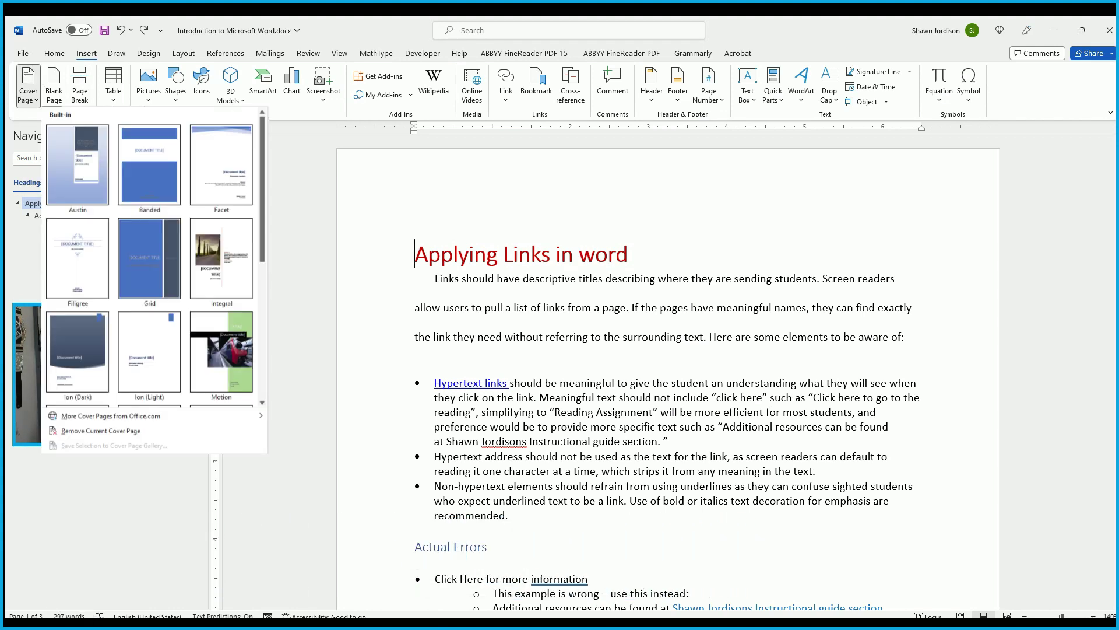
left_click(77, 352)
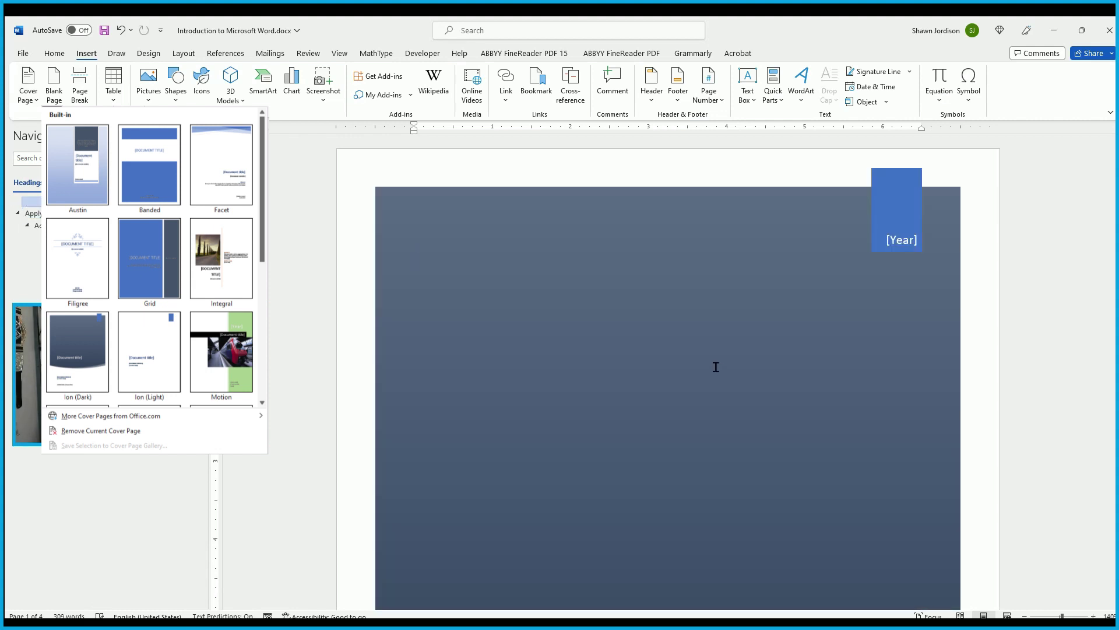
scroll(717, 370, "down", 8)
scroll(723, 370, "up", 3)
scroll(723, 369, "up", 5)
left_click(895, 239)
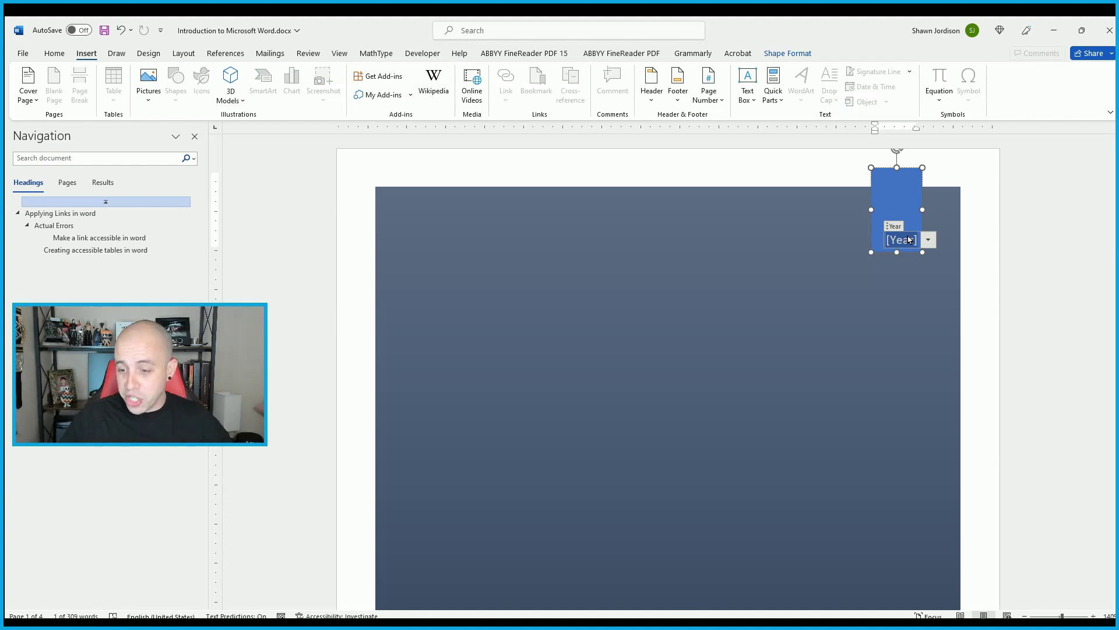
left_click(769, 257)
scroll(736, 304, "down", 10)
scroll(736, 304, "up", 3)
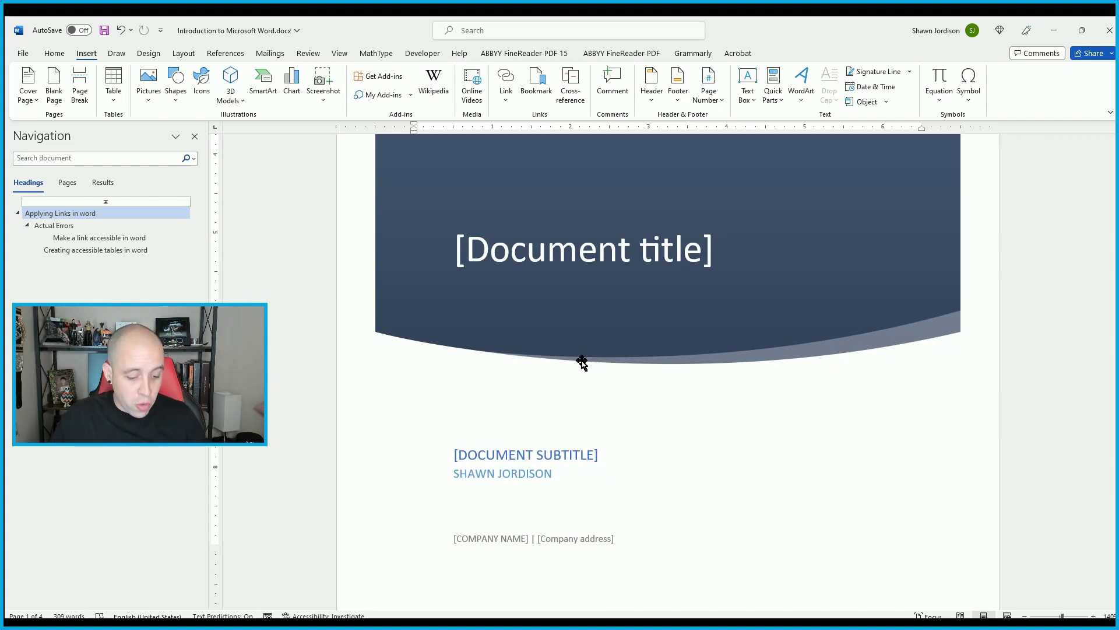
key("ctrl+z")
key("ctrl+z")
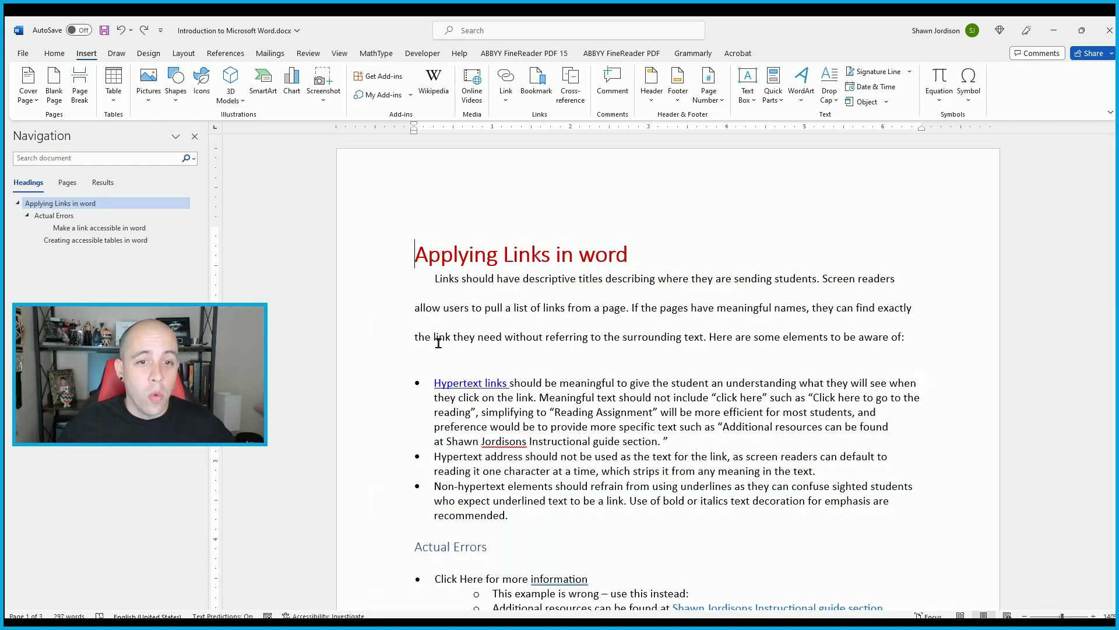
Add a blank page after the last link-accessibility step
scroll(806, 358, "down", 15)
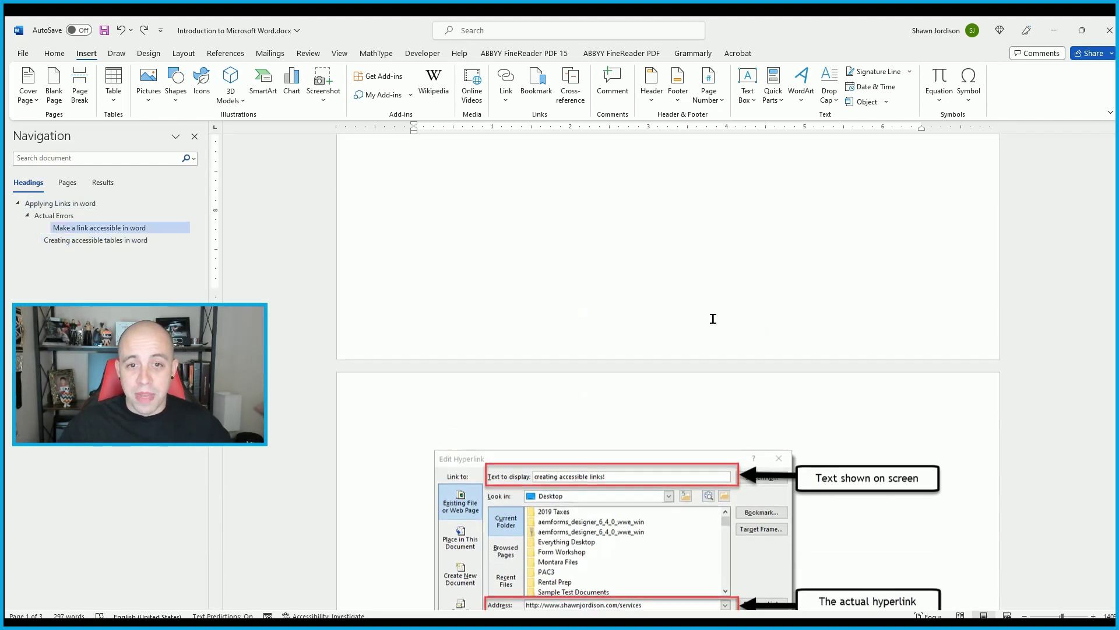
key("ctrl+z")
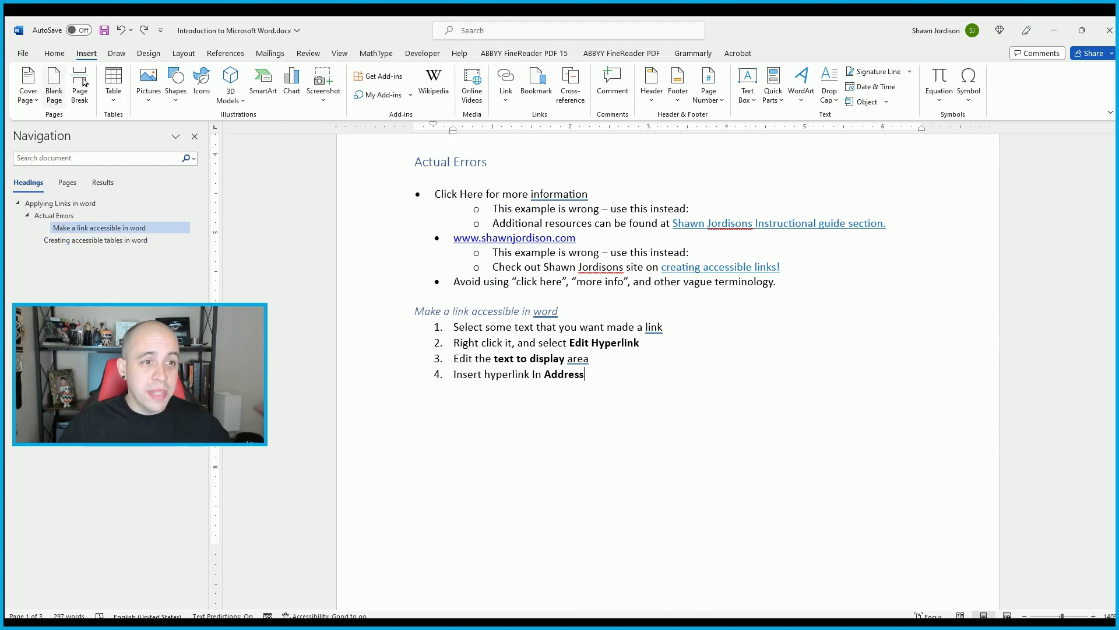
left_click(54, 81)
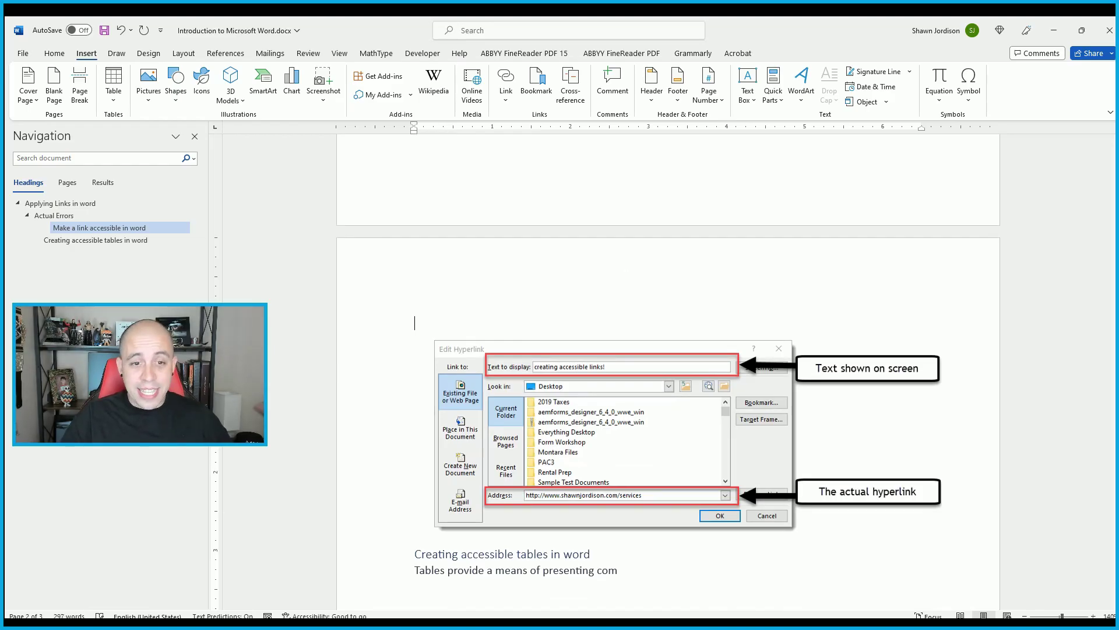
Move the first body paragraph below the second section, then return it under the first heading
type("d")
type("sdsfdsjl")
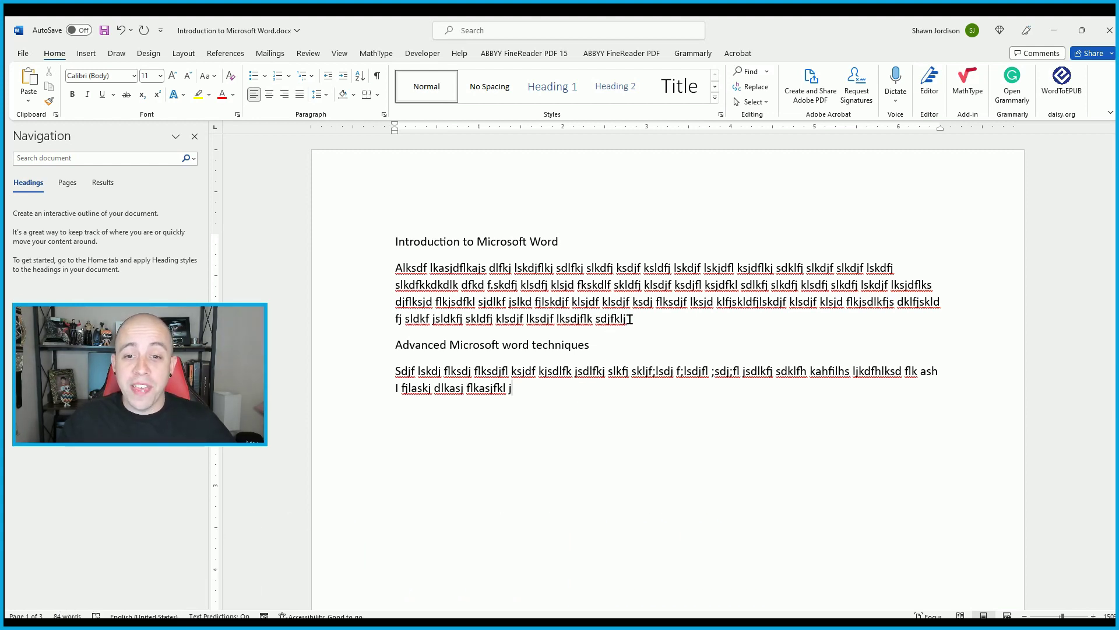
left_click_drag(629, 319, 387, 268)
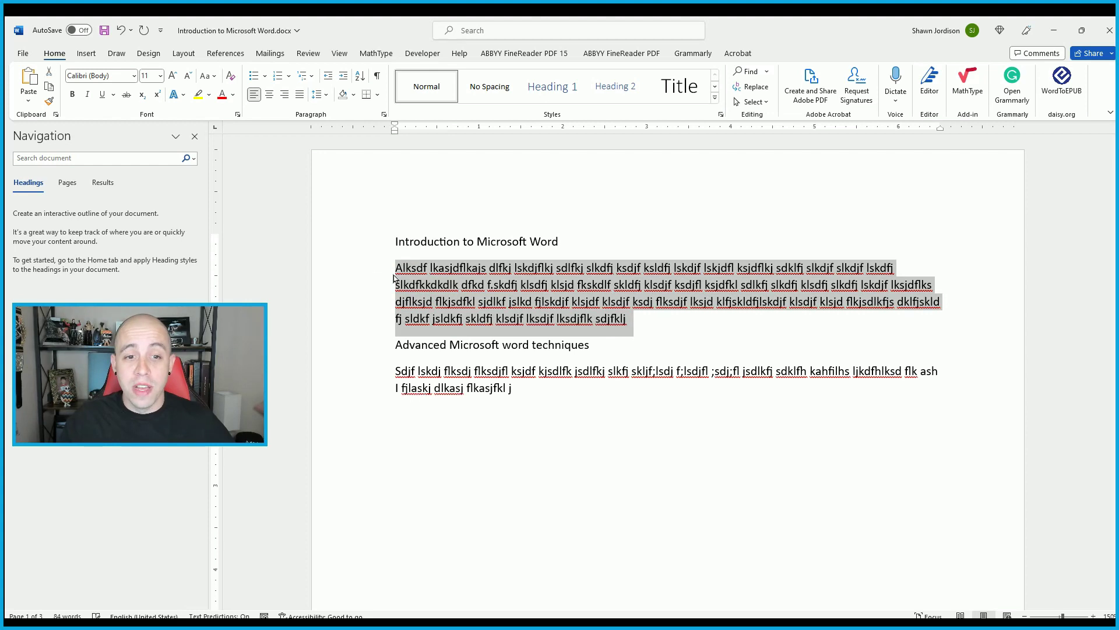
left_click_drag(450, 285, 490, 432)
left_click_drag(346, 455, 400, 421)
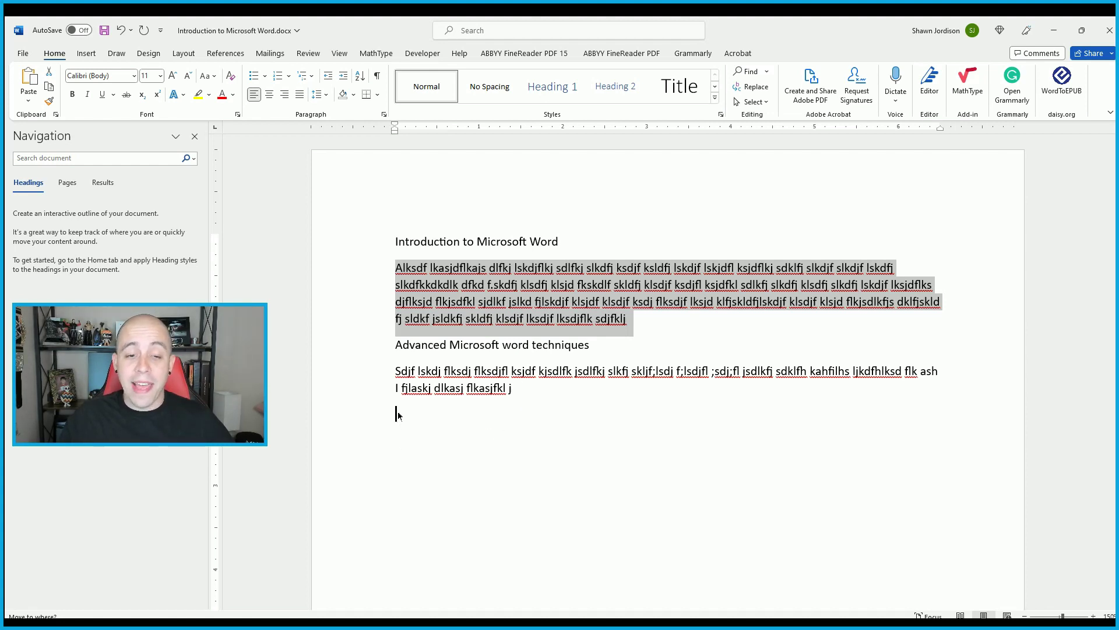
left_click_drag(396, 413, 396, 413)
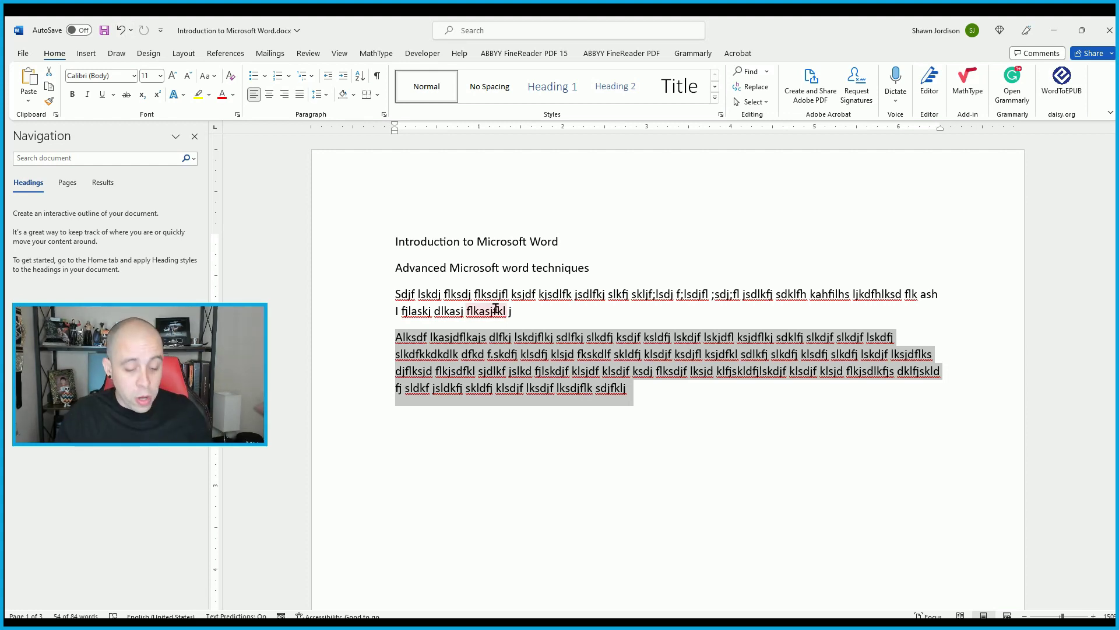
key("alt+shift+Up")
key("alt+shift+Up")
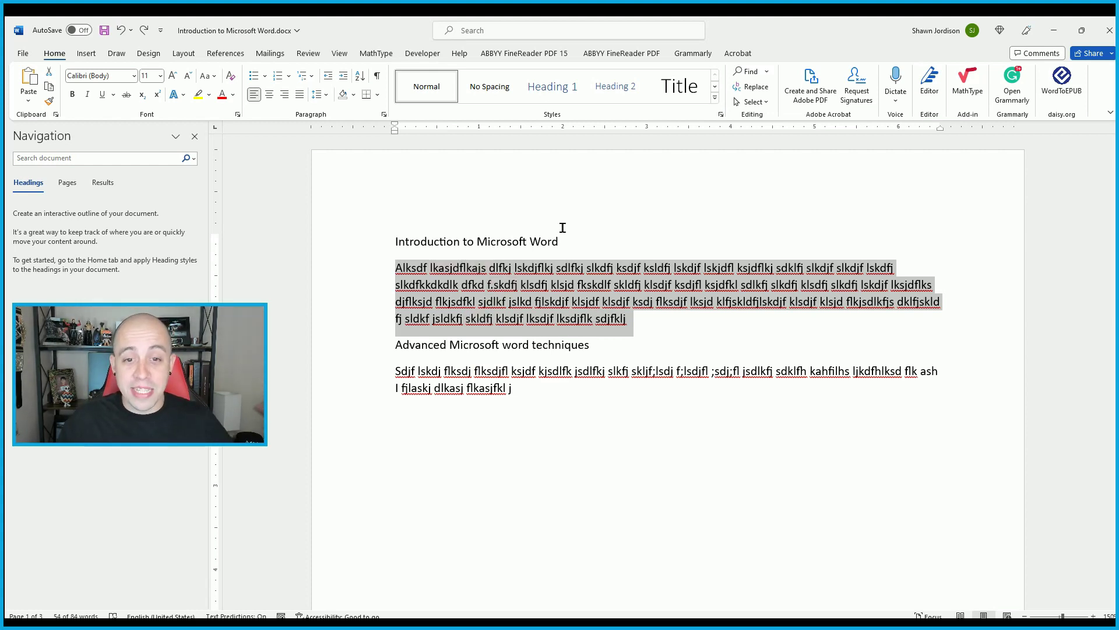
left_click_drag(524, 224, 369, 238)
key("ctrl+c")
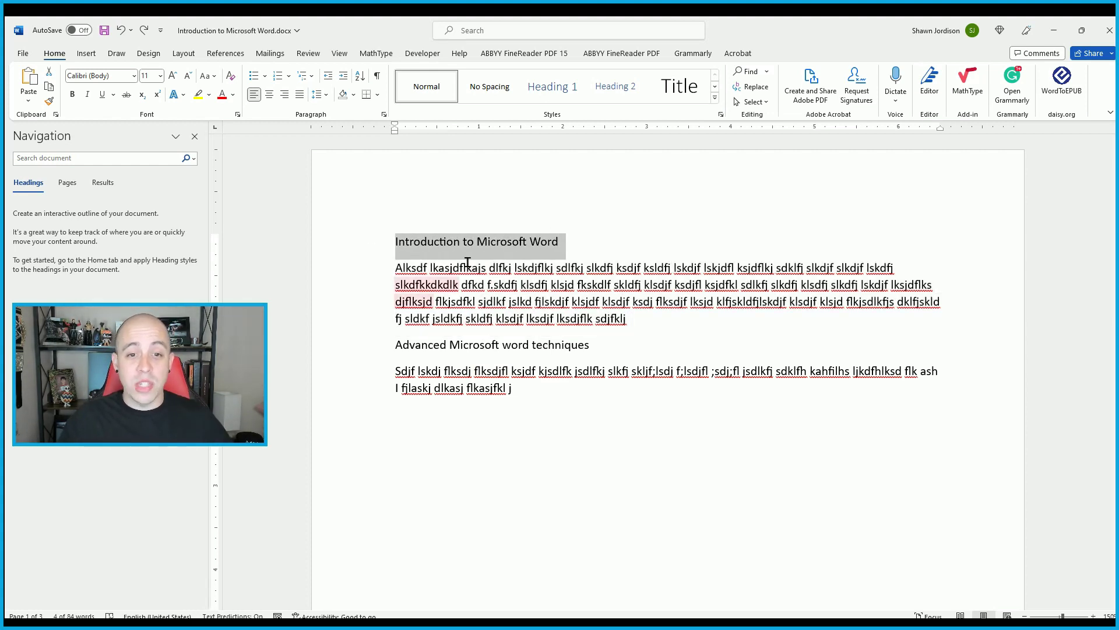
Copy the Introduction to Microsoft Word title, paste it after the last paragraph, remove extra blank lines
right_click(456, 245)
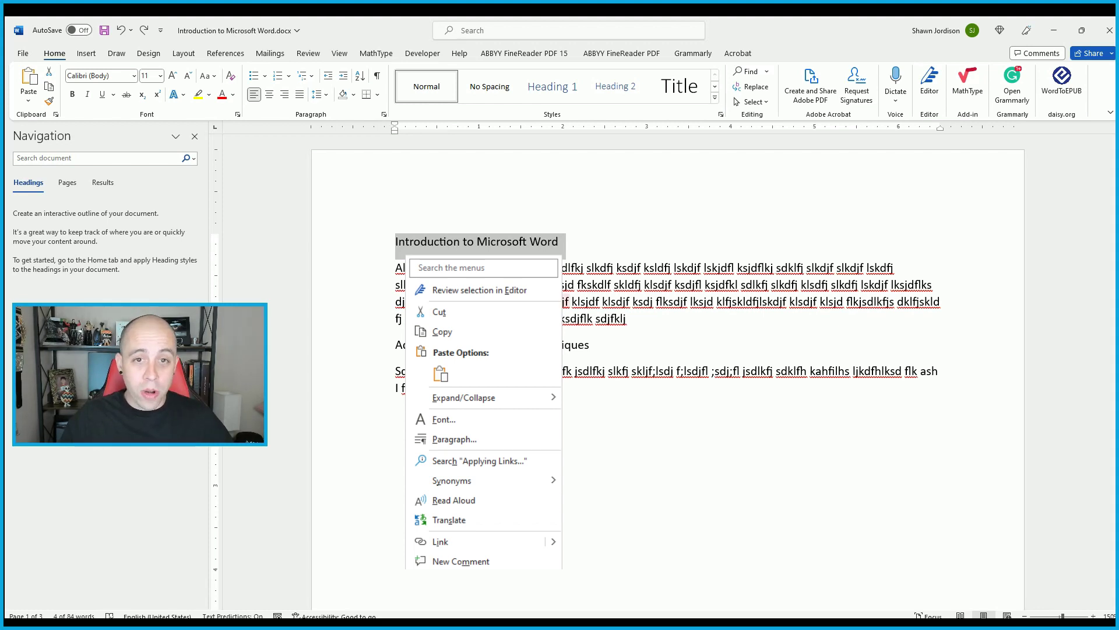
key("Escape")
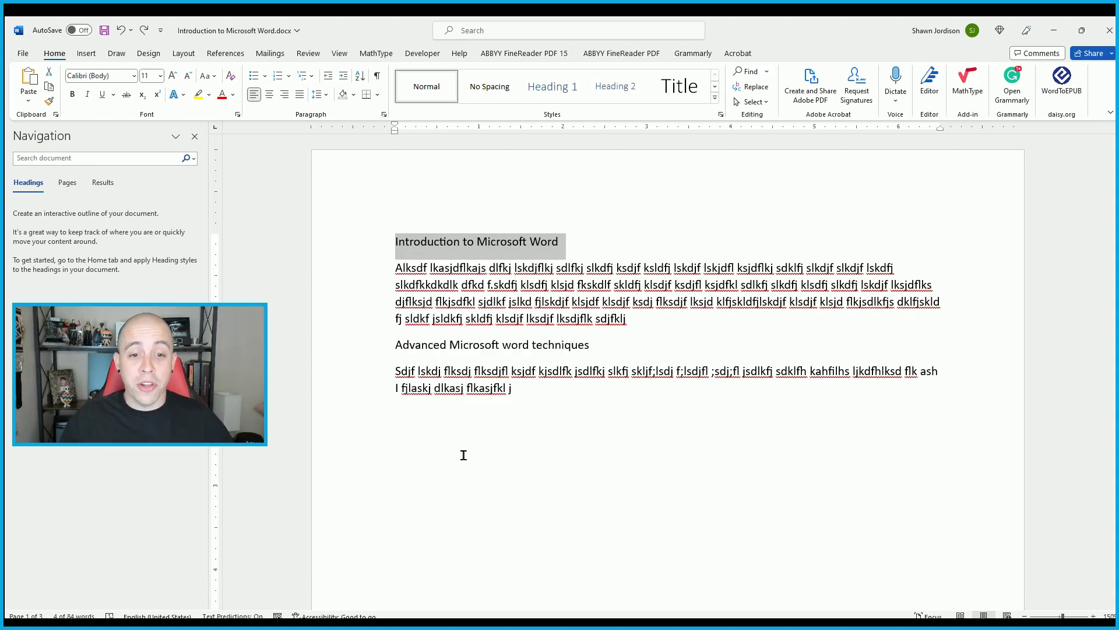
left_click(501, 423)
double_click(494, 380)
left_click(407, 439)
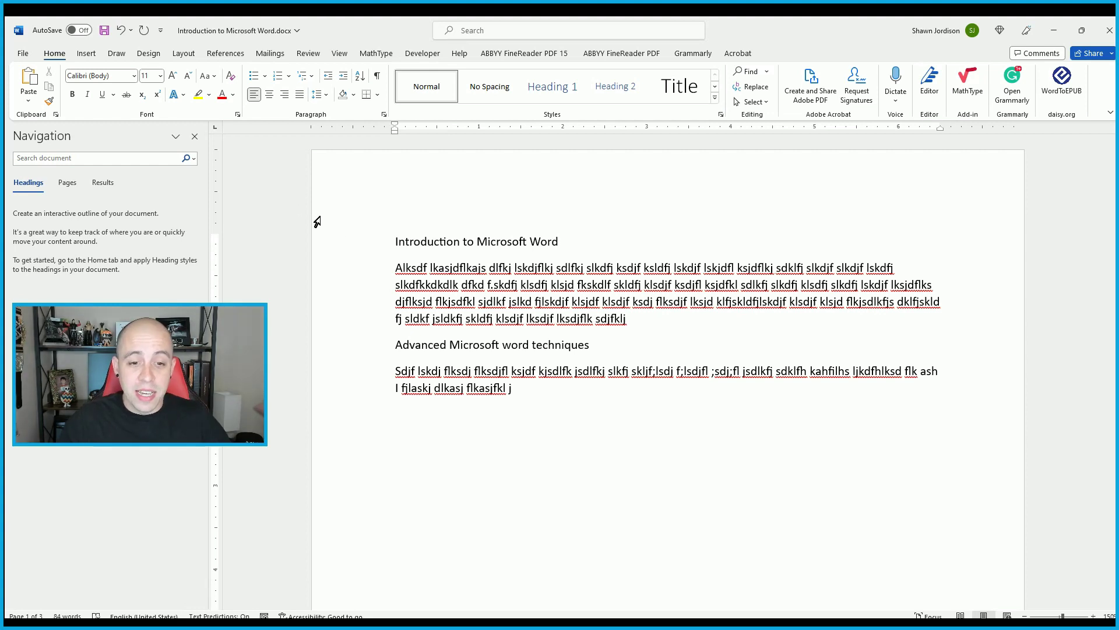
right_click(472, 459)
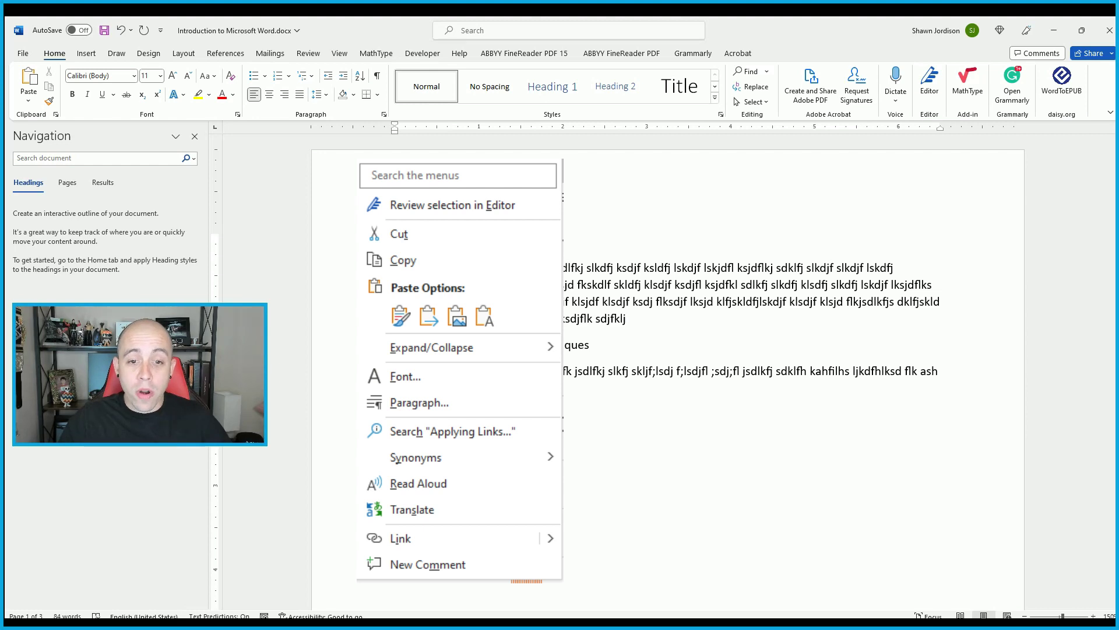
left_click(400, 315)
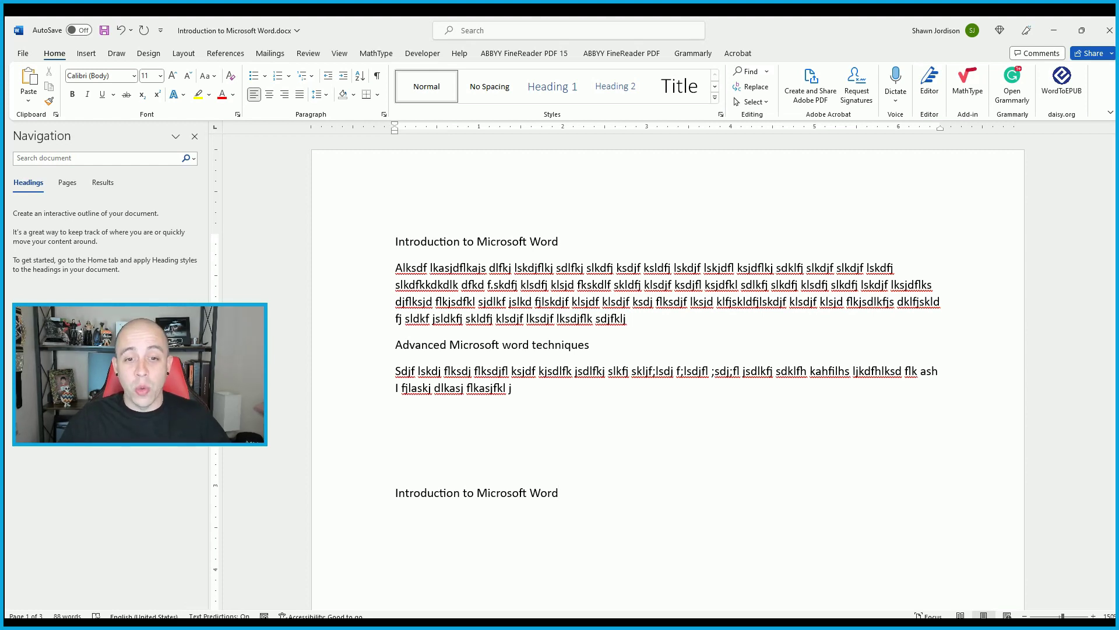
key("Delete")
key("Delete")
key("Delete")
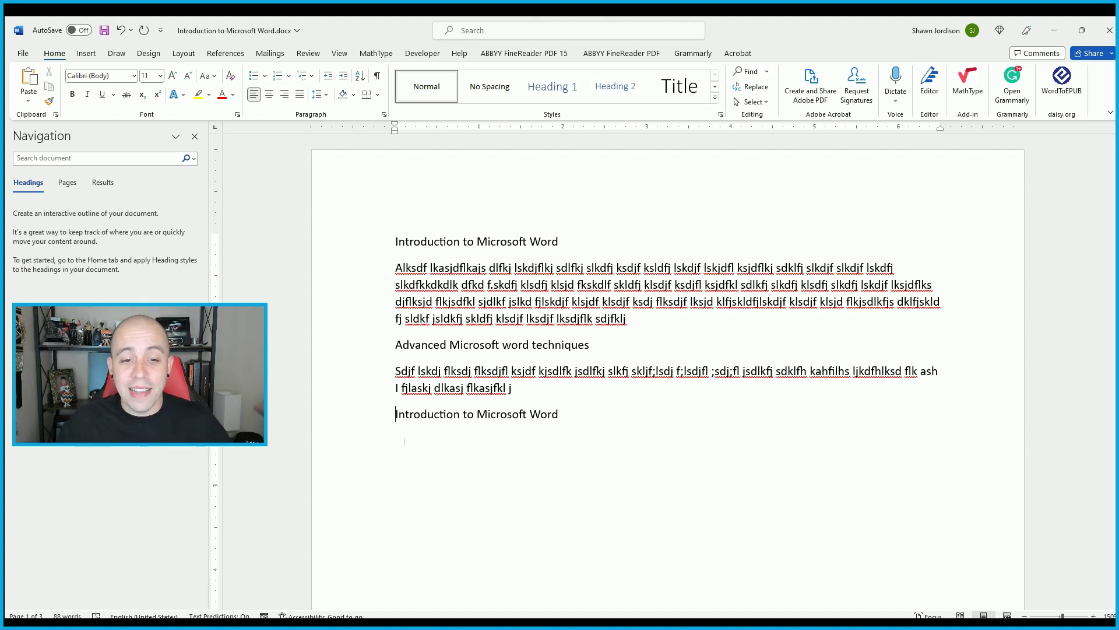
key("Down")
Jump back to the document start and briefly select 'Word' in the first heading
scroll(668, 379, "down", 2)
key("ctrl+Home")
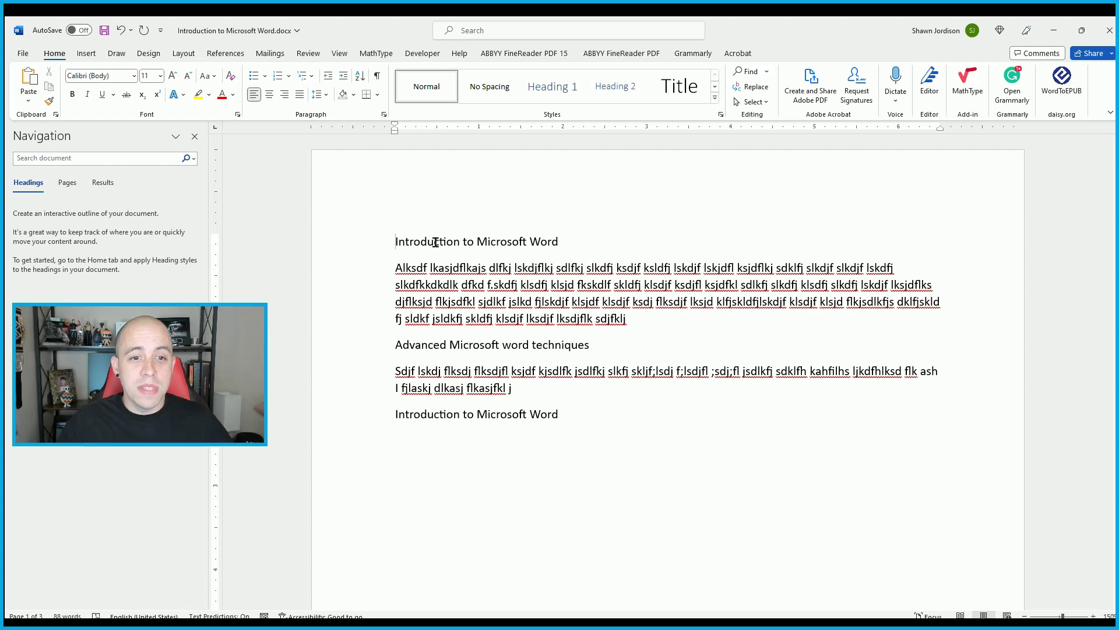
left_click_drag(566, 234, 523, 234)
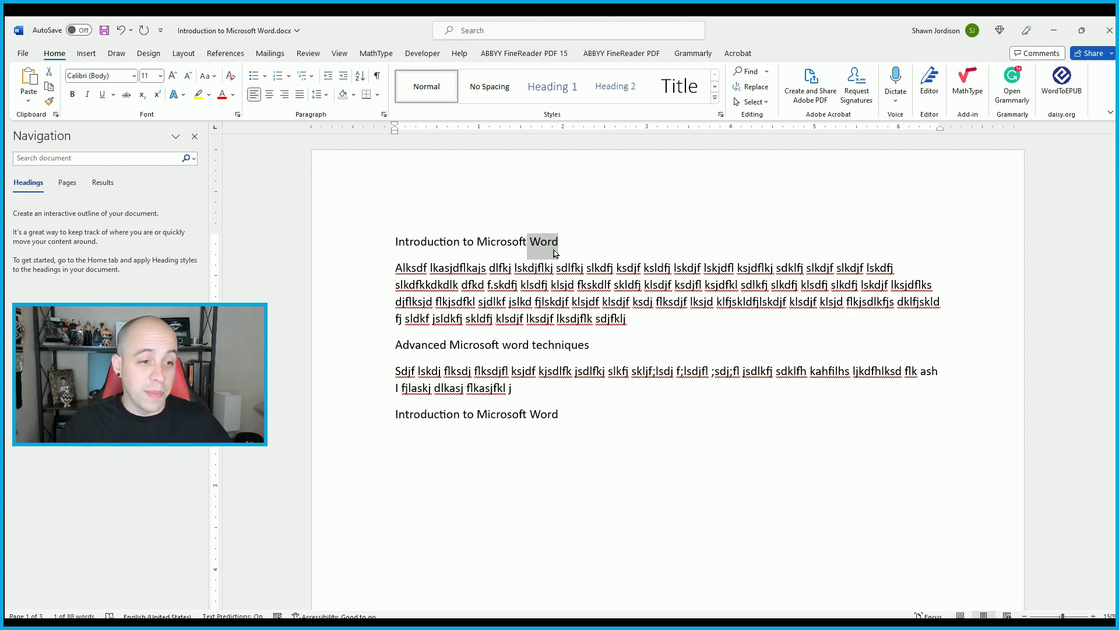
left_click(386, 237)
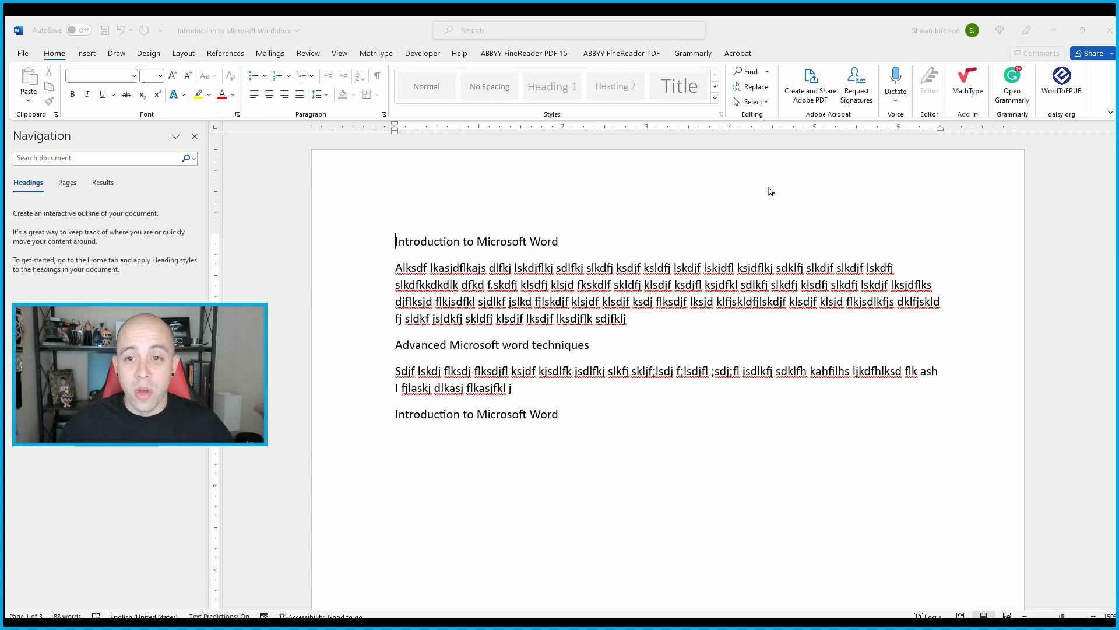
Replace every 'Word' with 'Pancake' using Find and Replace, then check the renamed heading
left_click(538, 31)
type("find and repl")
key("Return")
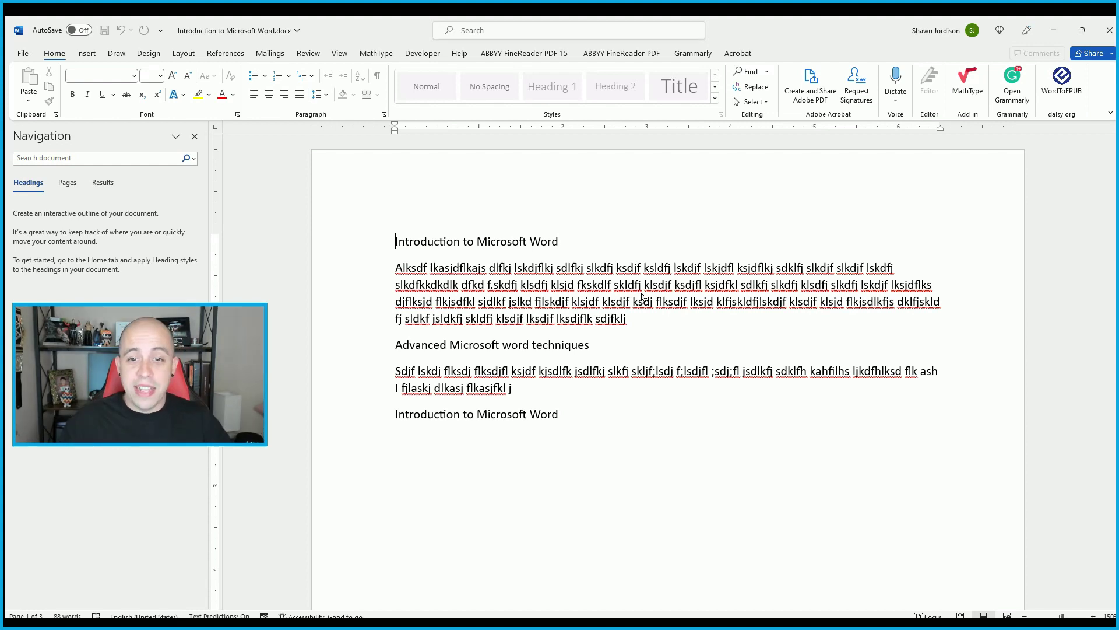
key("alt+a")
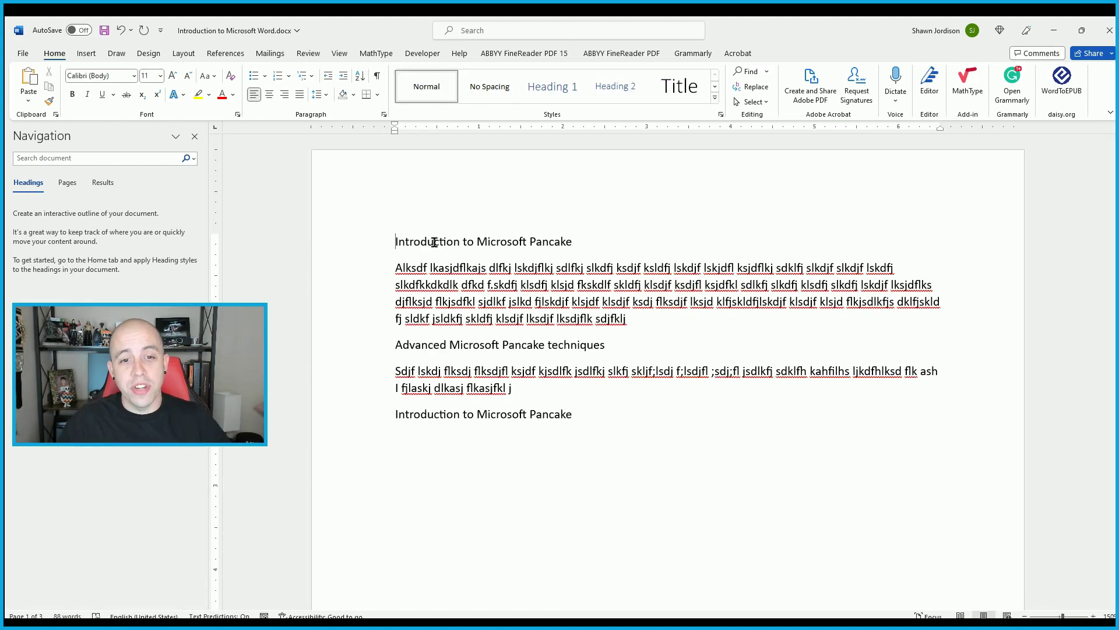
left_click_drag(574, 241, 397, 241)
left_click(396, 241)
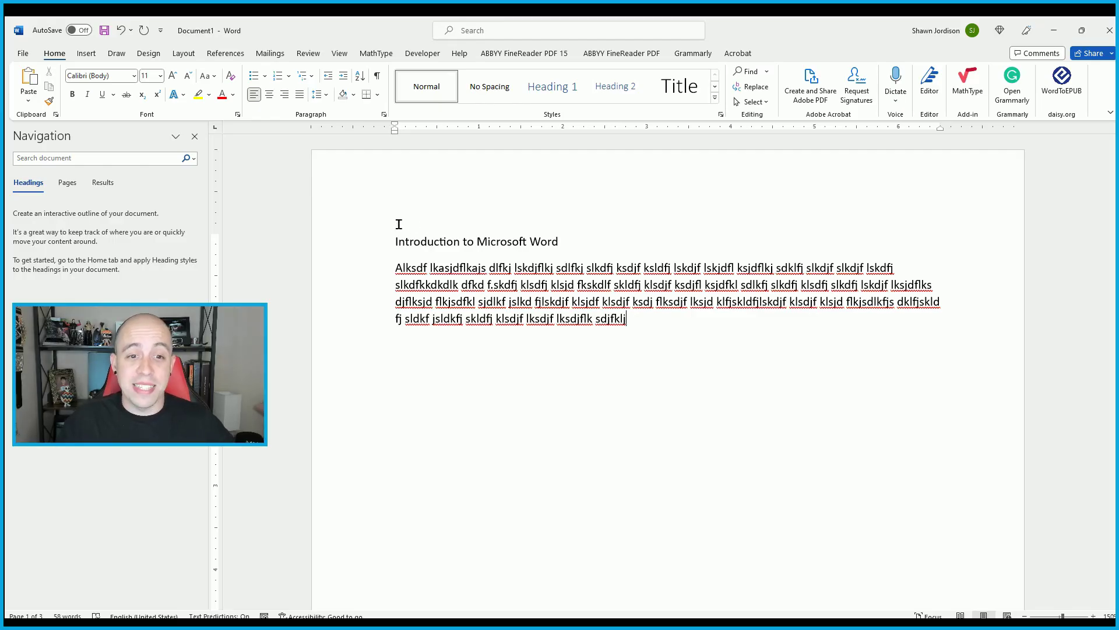
Start Save As and browse for a folder to save the document in
left_click(397, 242)
left_click(22, 52)
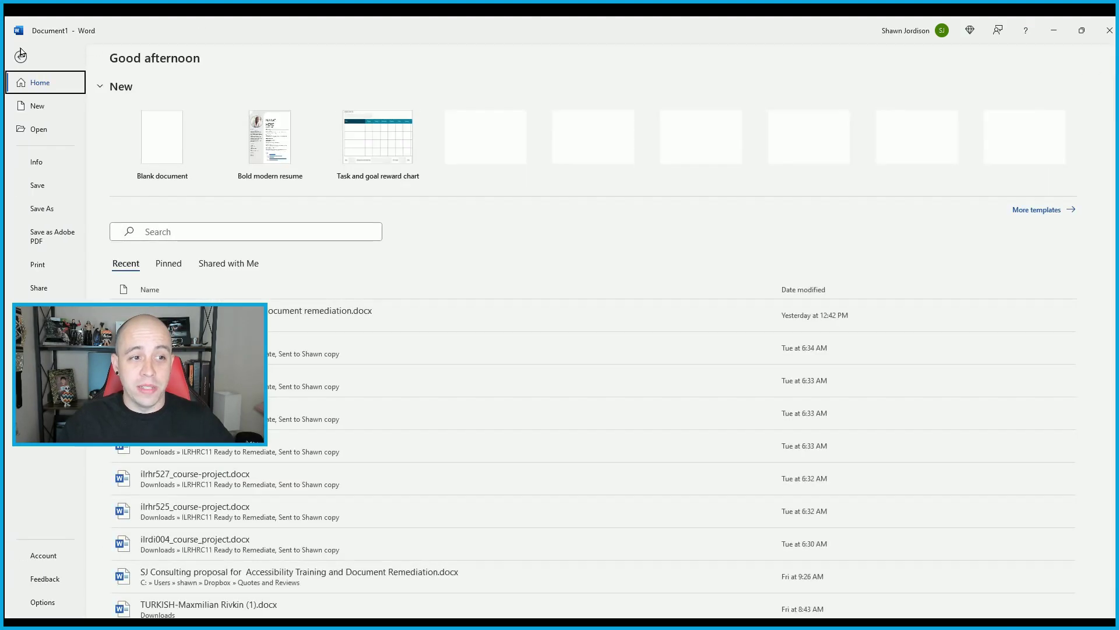
left_click(47, 206)
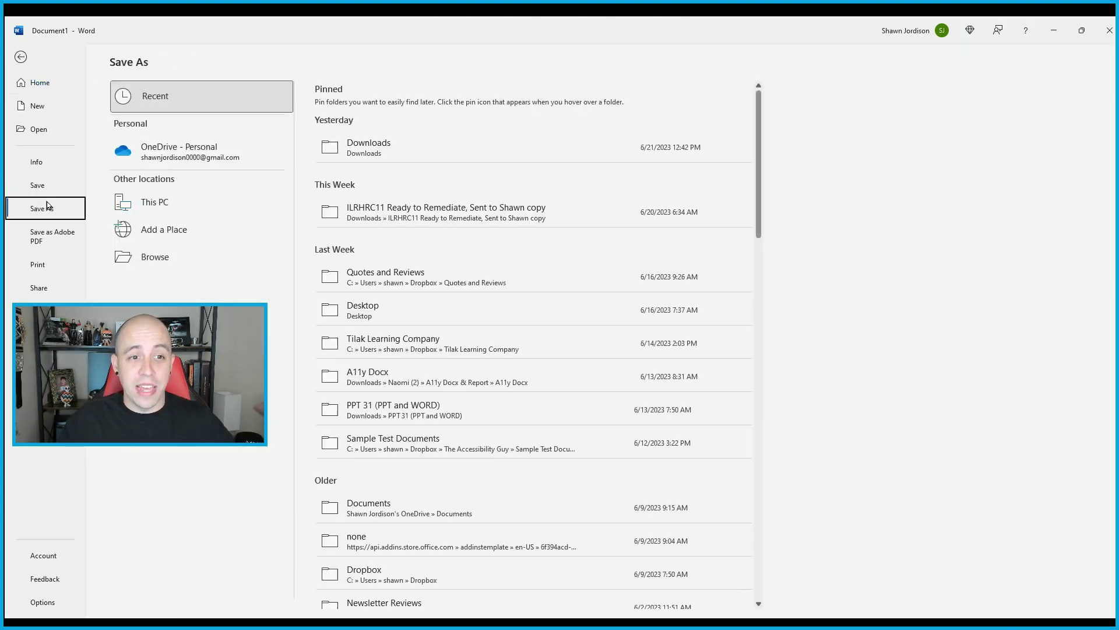
left_click(155, 256)
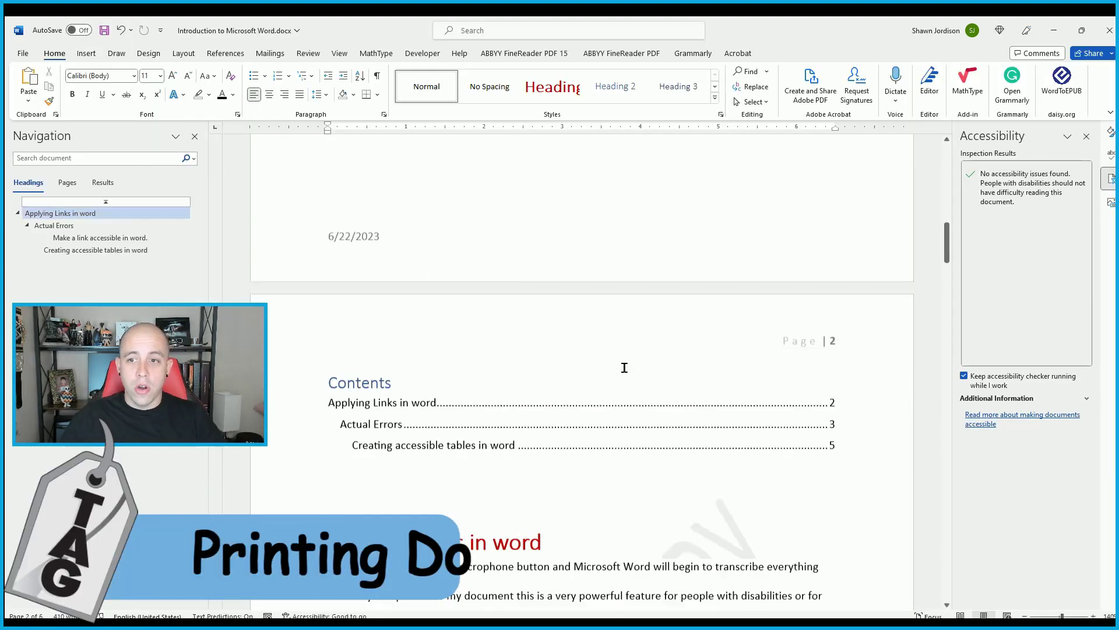
Show the print preview of the finished document
scroll(473, 290, "down", 5)
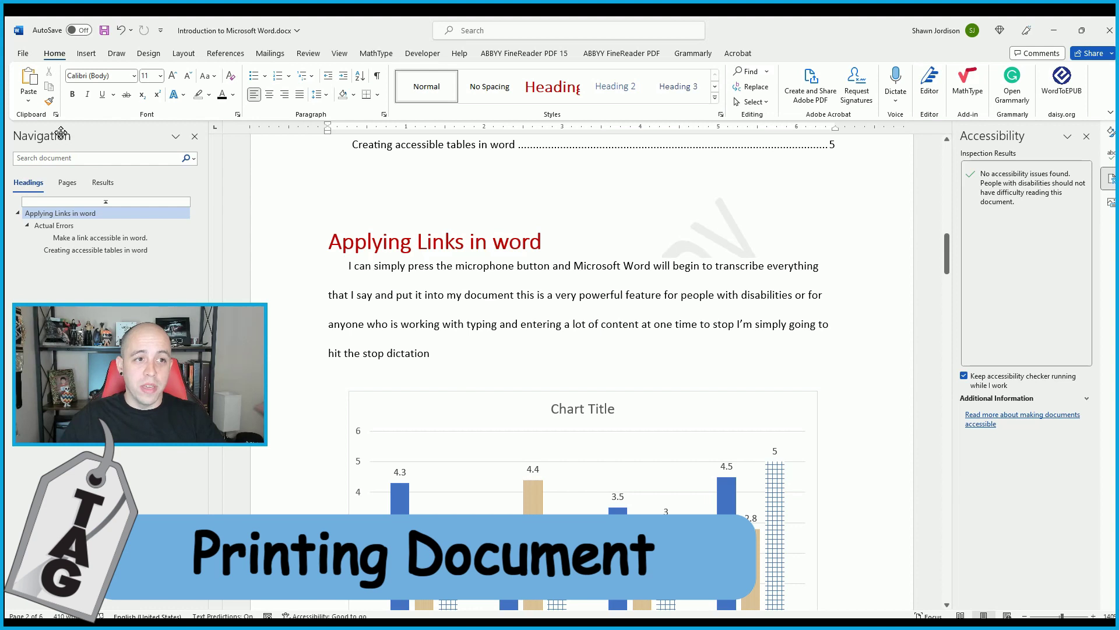
left_click(23, 53)
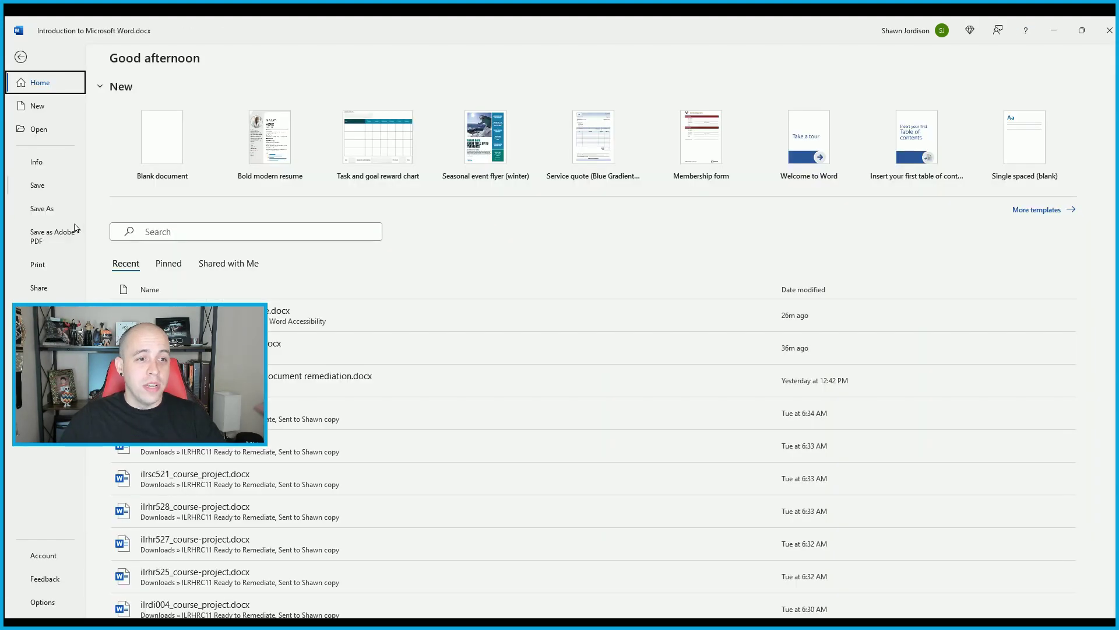
left_click(39, 264)
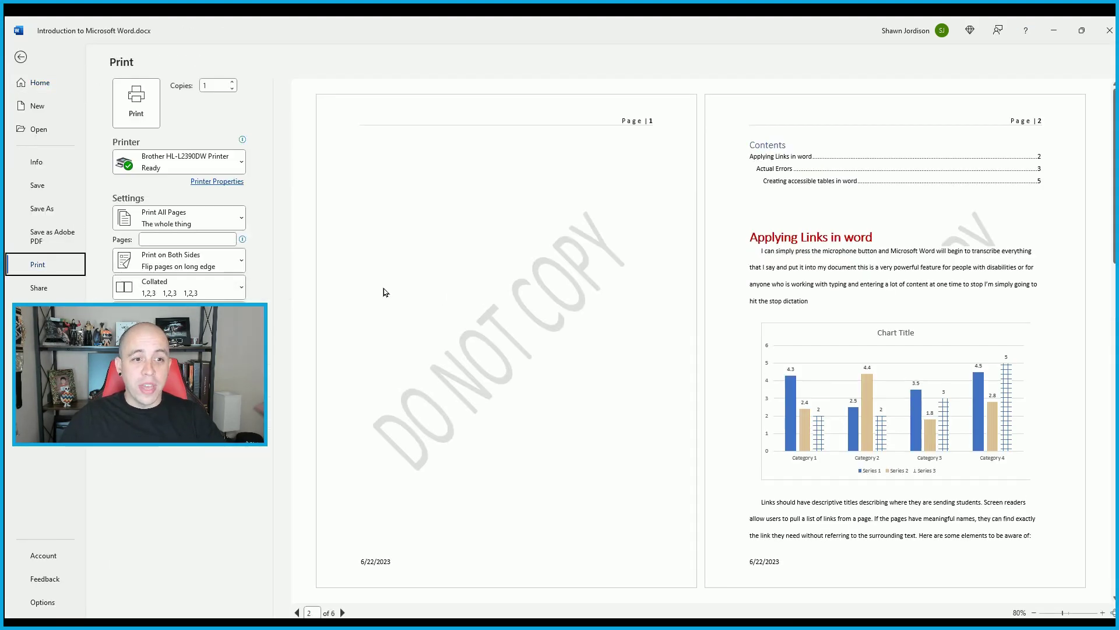